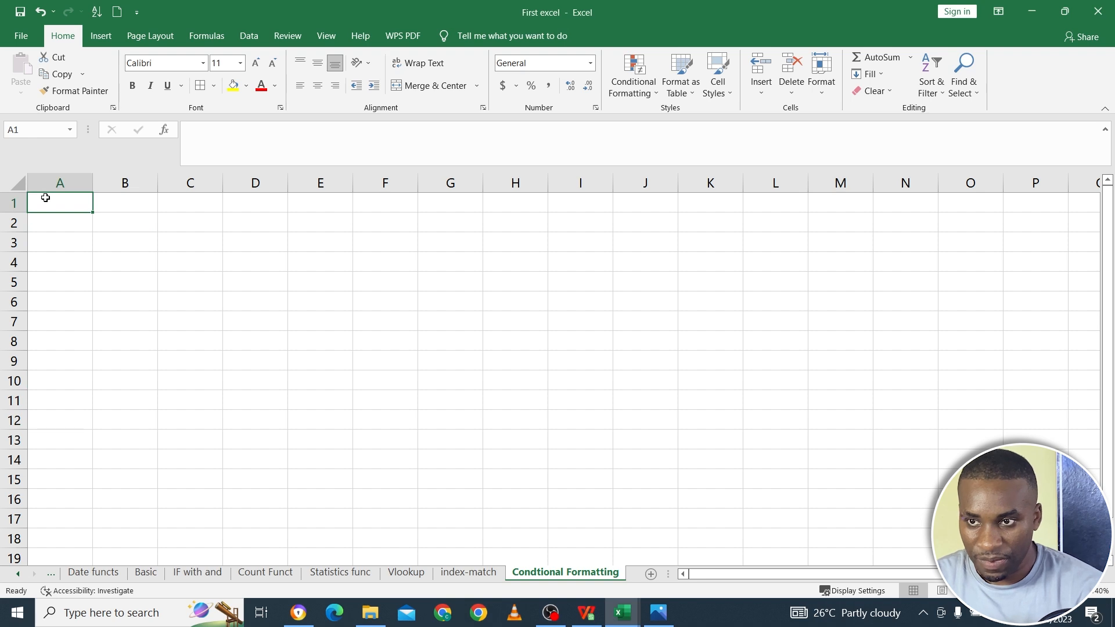
- Enter the column headers Name, Date of Birth, Gender and Salary in cells A1 to D1
type("Name")
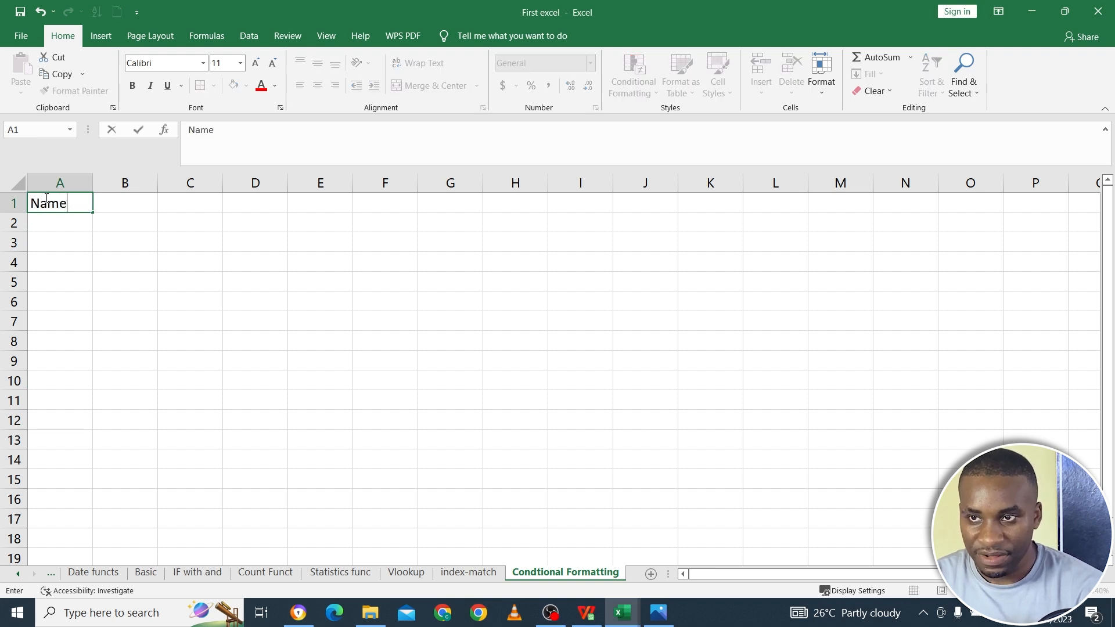
key("Tab")
type("Date of Birtyh")
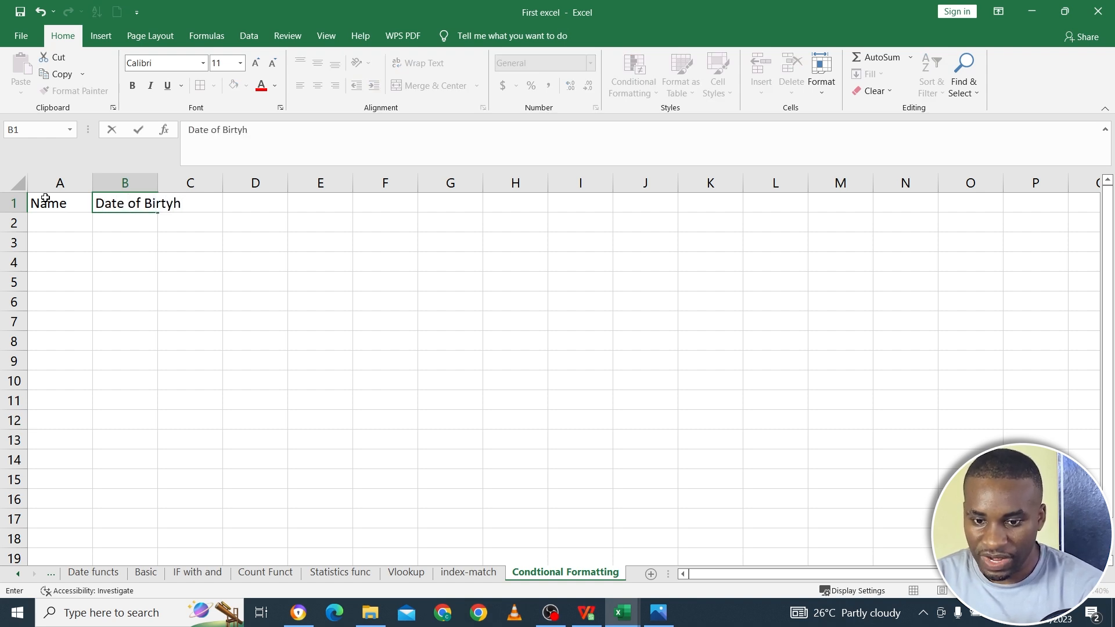
key("BackSpace")
key("BackSpace")
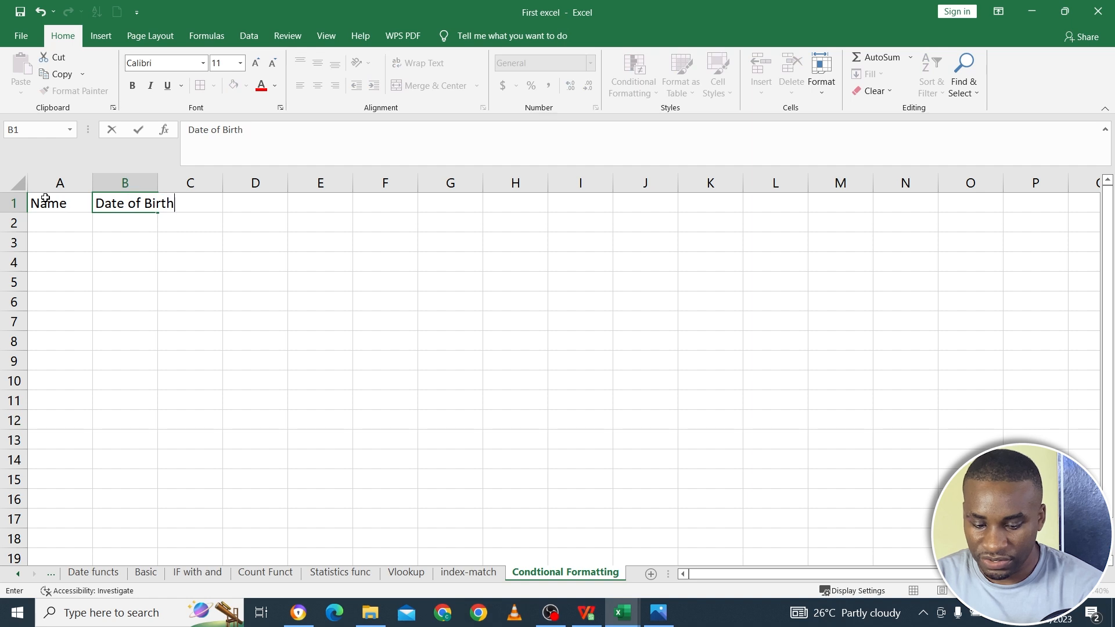
type("h")
key("Tab")
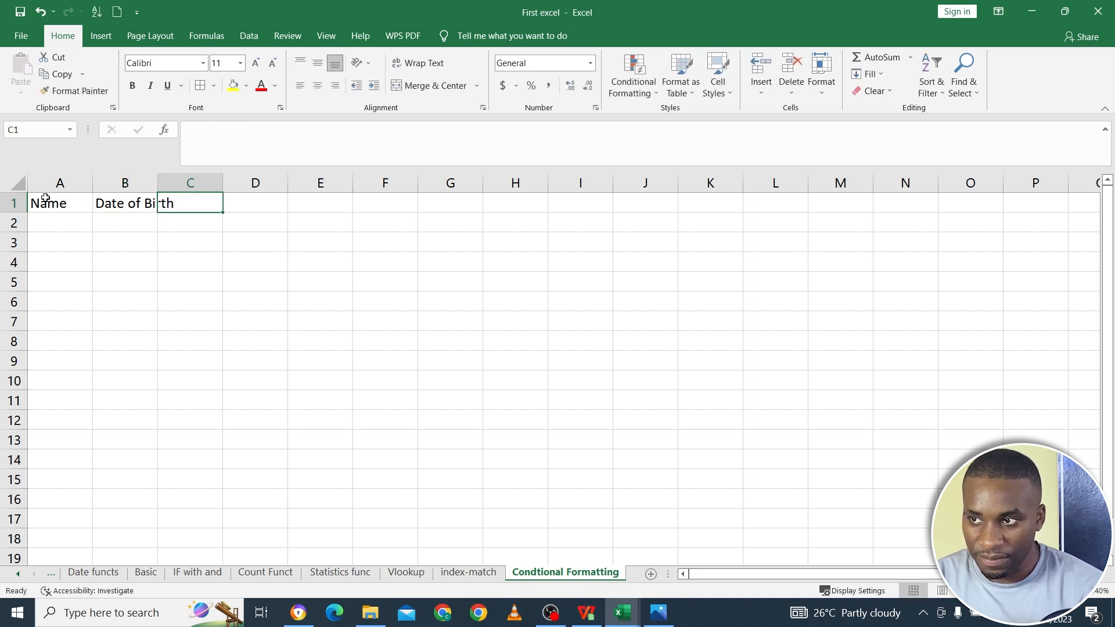
type("Gen")
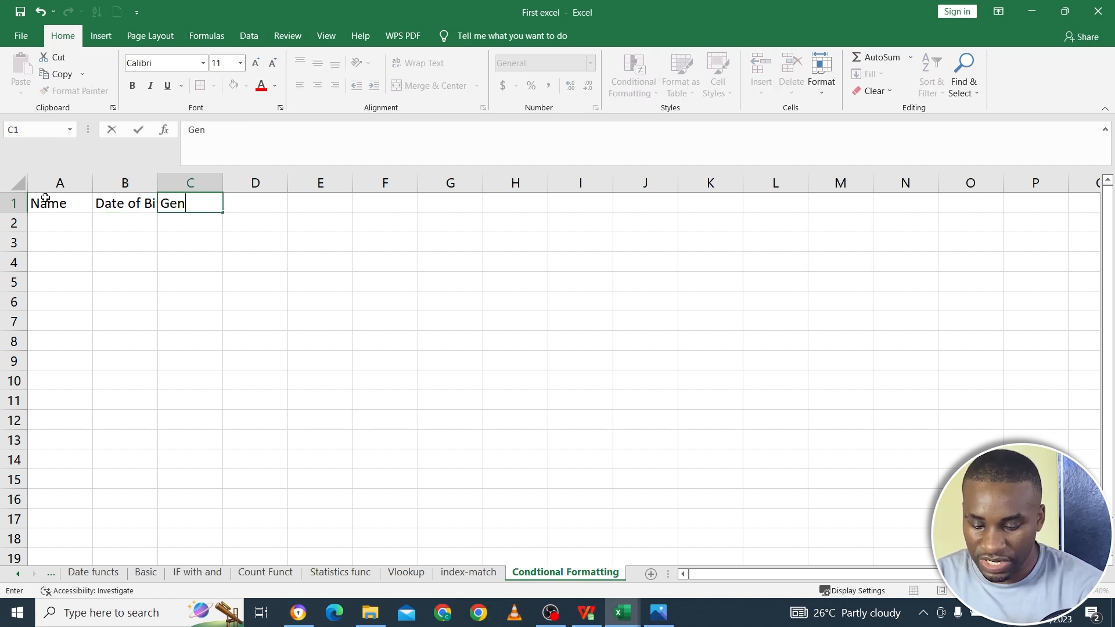
type("der")
key("Tab")
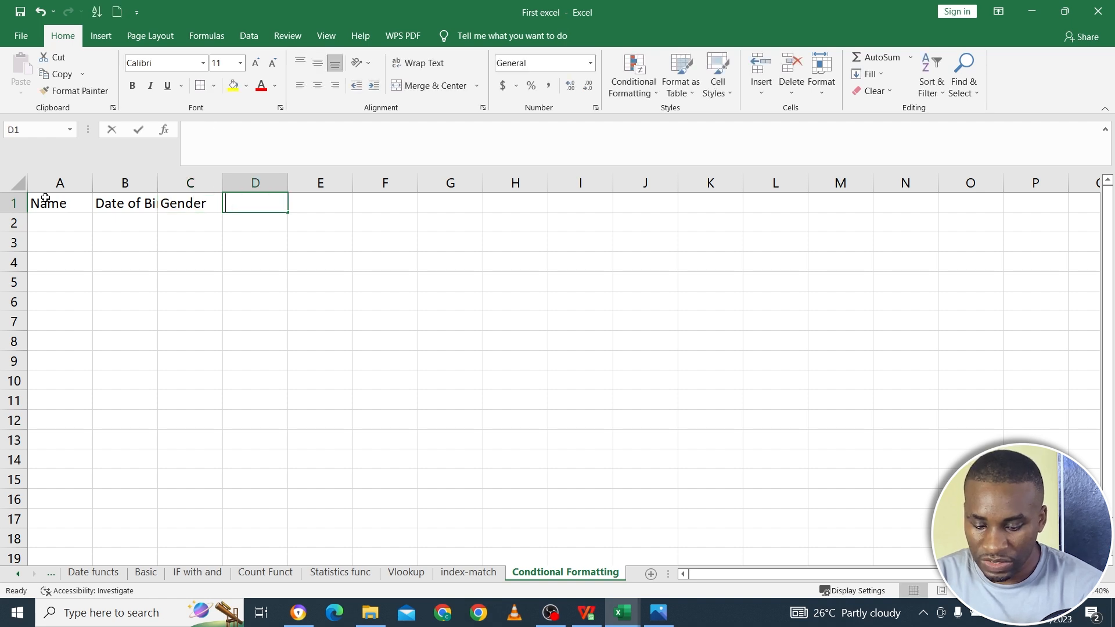
type("Salary")
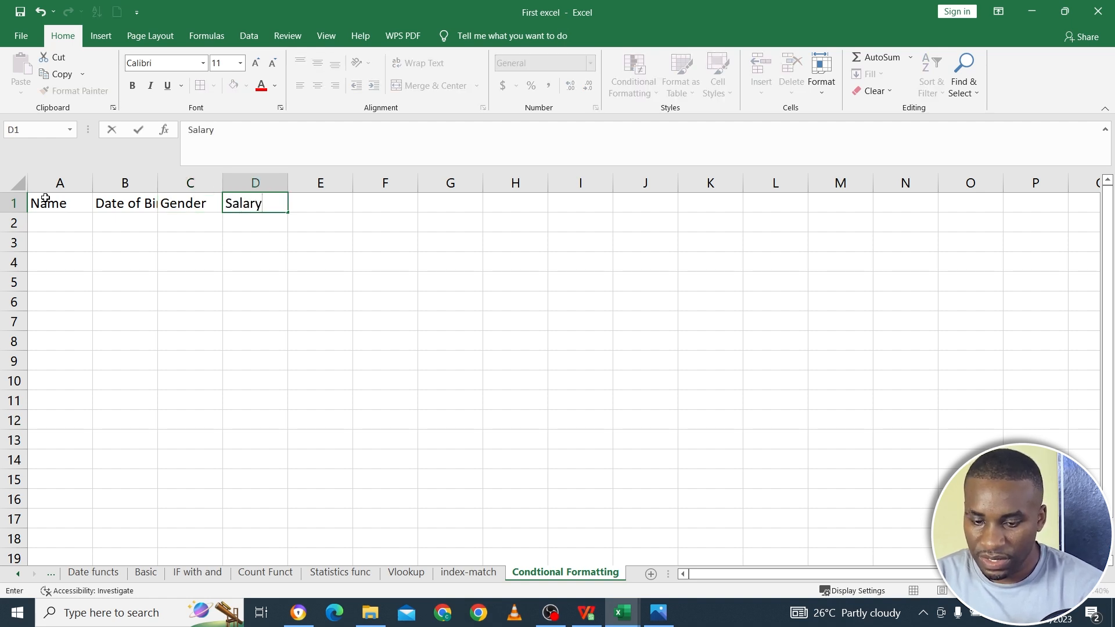
key("Return")
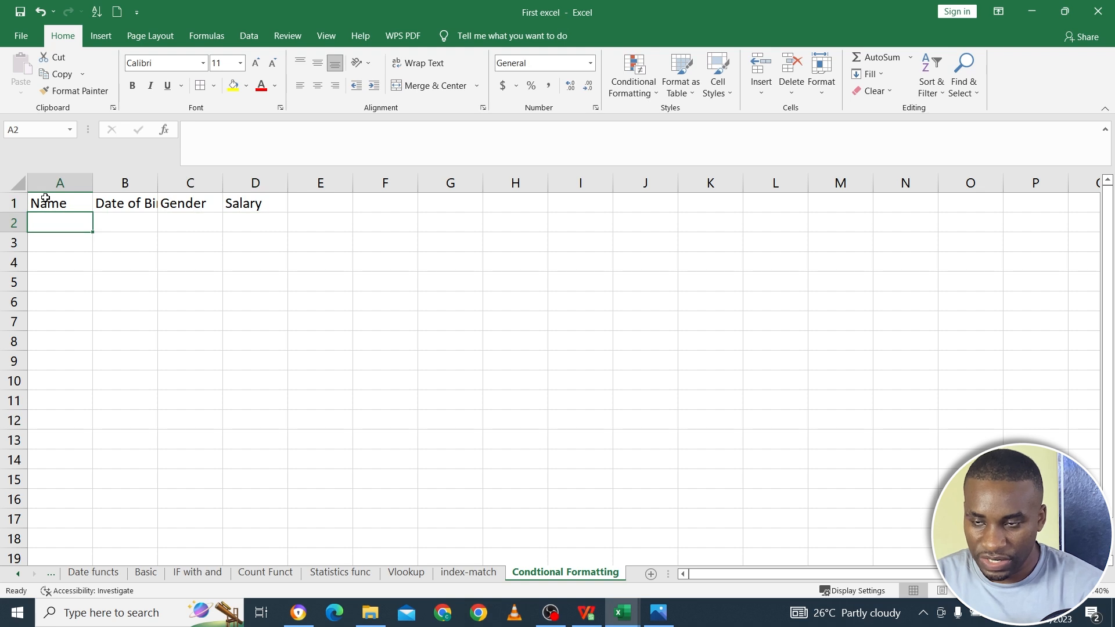
- Enter the first person's name in A2 and autofit the width of the Date of Birth column
type("Mary")
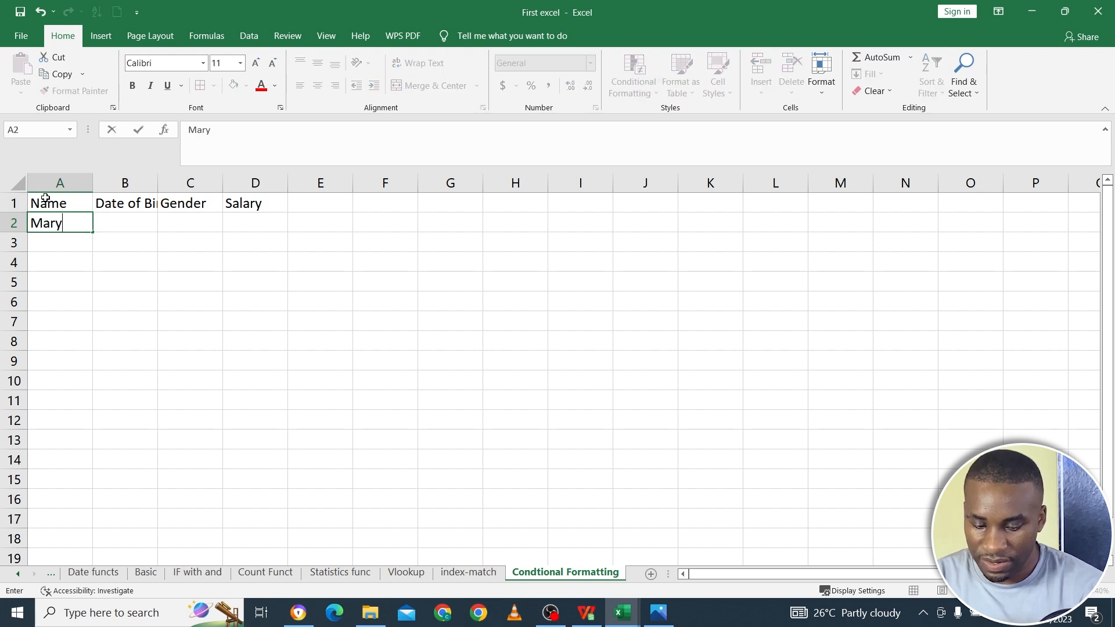
key("Tab")
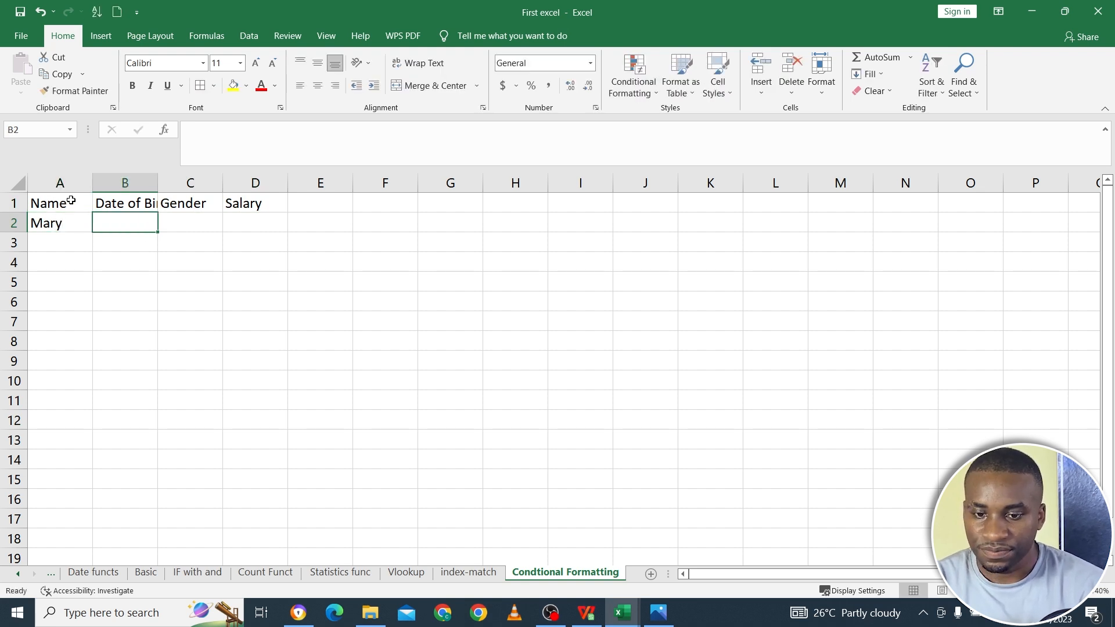
left_click(165, 185)
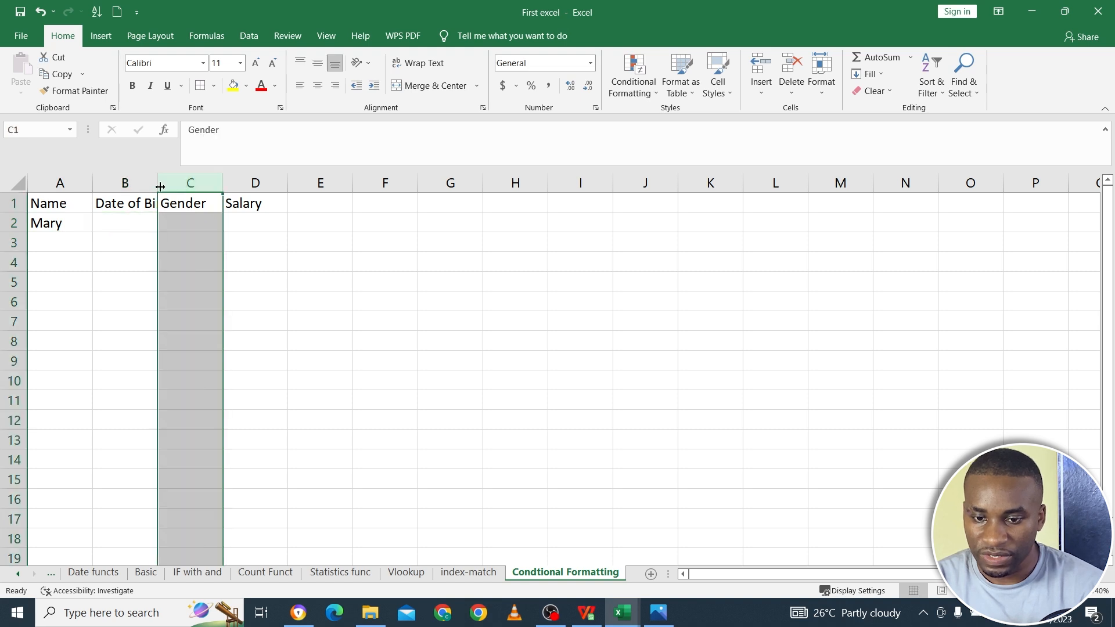
double_click(158, 184)
- Complete row 2 with the person's date of birth, the gender Female and a salary of 5000
left_click(151, 223)
type("1/2")
key("Tab")
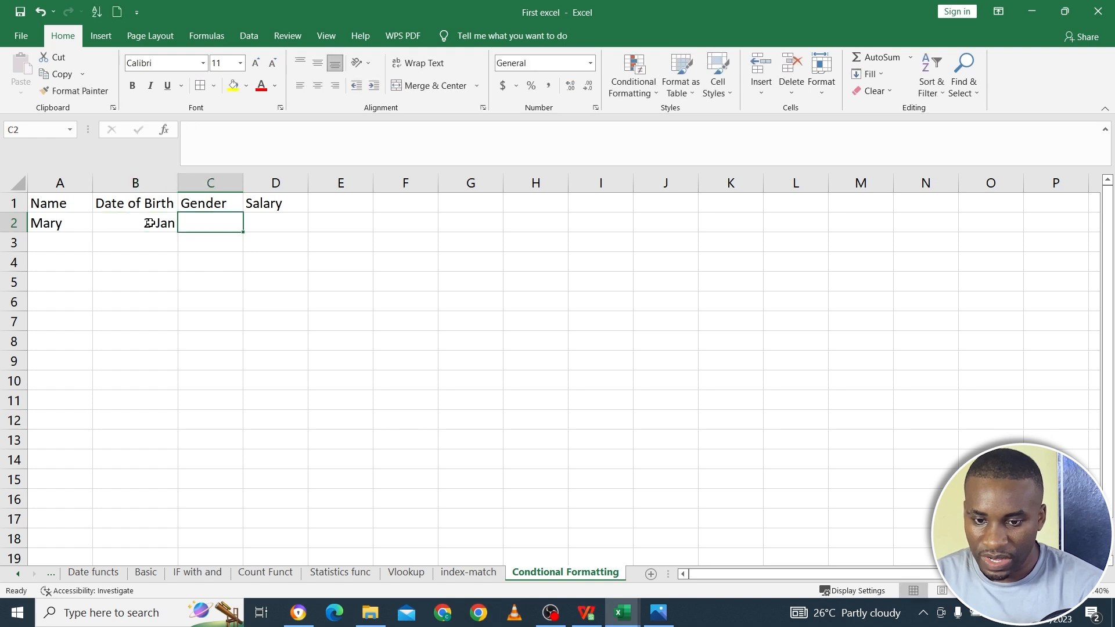
type("Female")
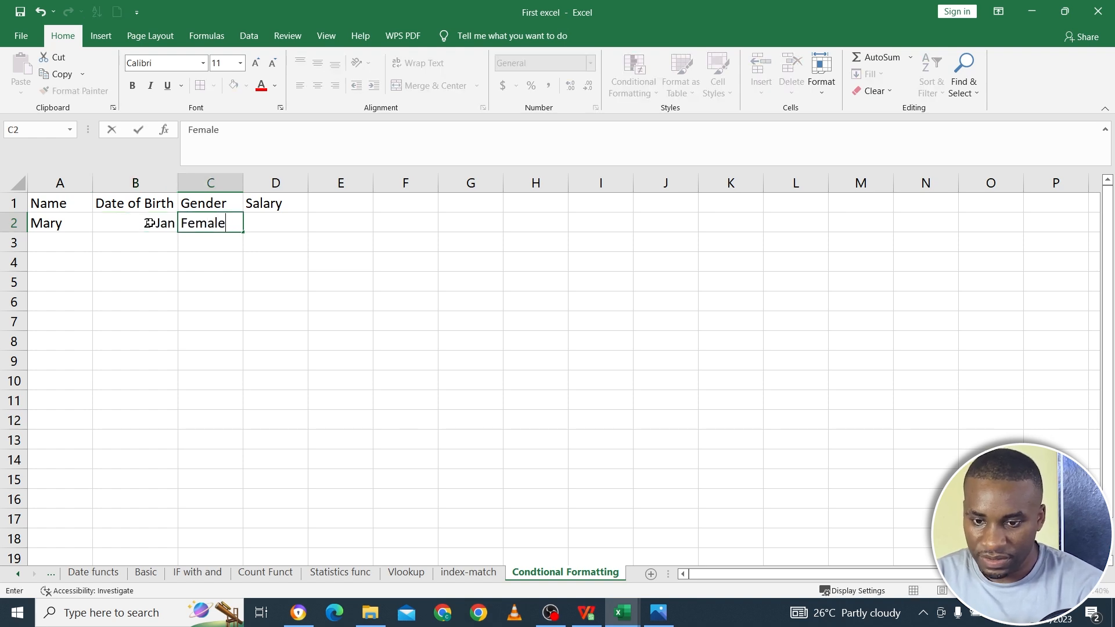
key("Tab")
type("5000")
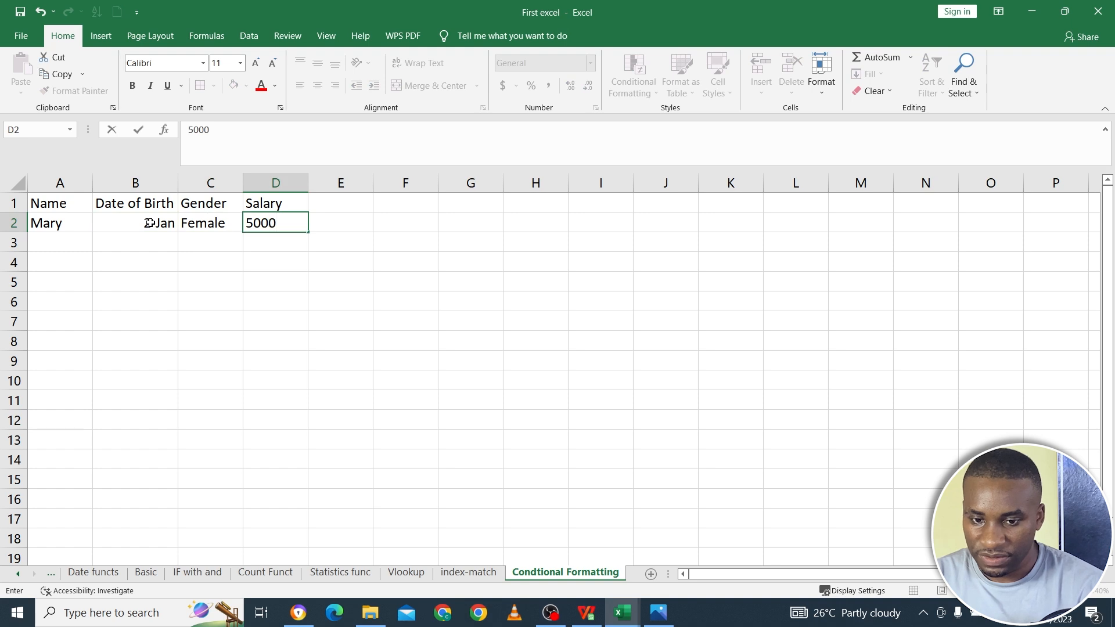
key("Return")
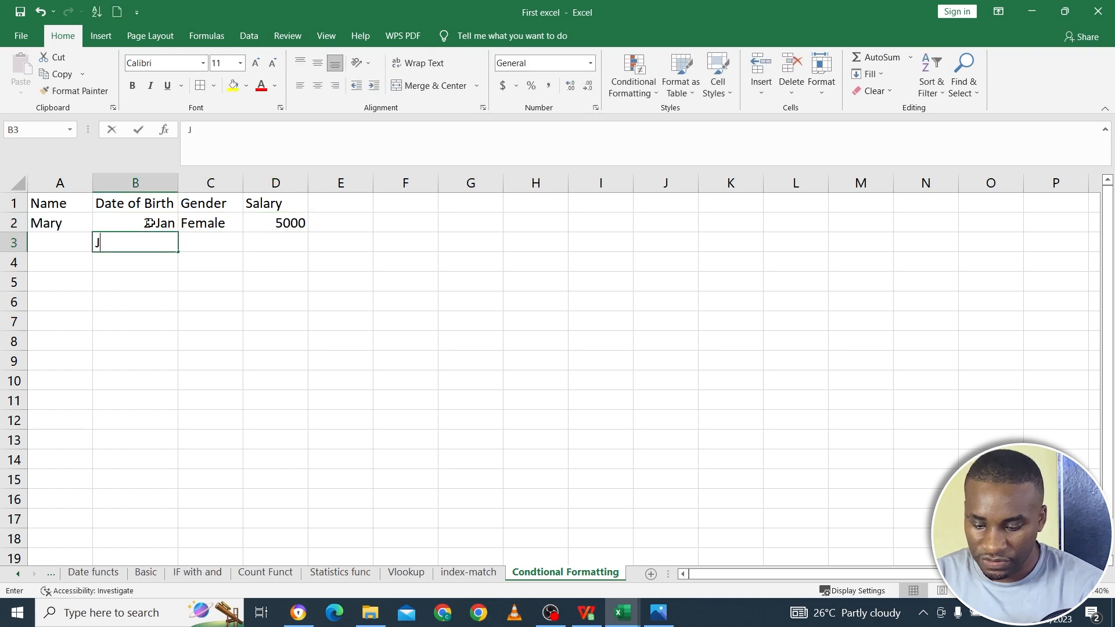
- Fill row 3 with the second person's name, date of birth, the gender Male and a salary of 8000
type("John")
key("Tab")
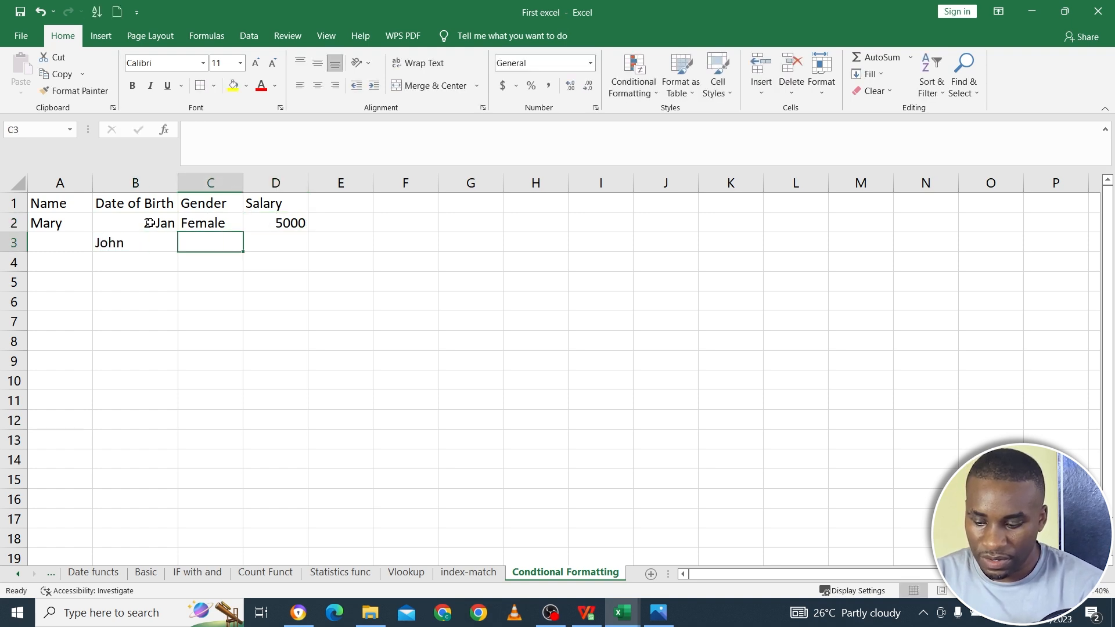
left_click(83, 245)
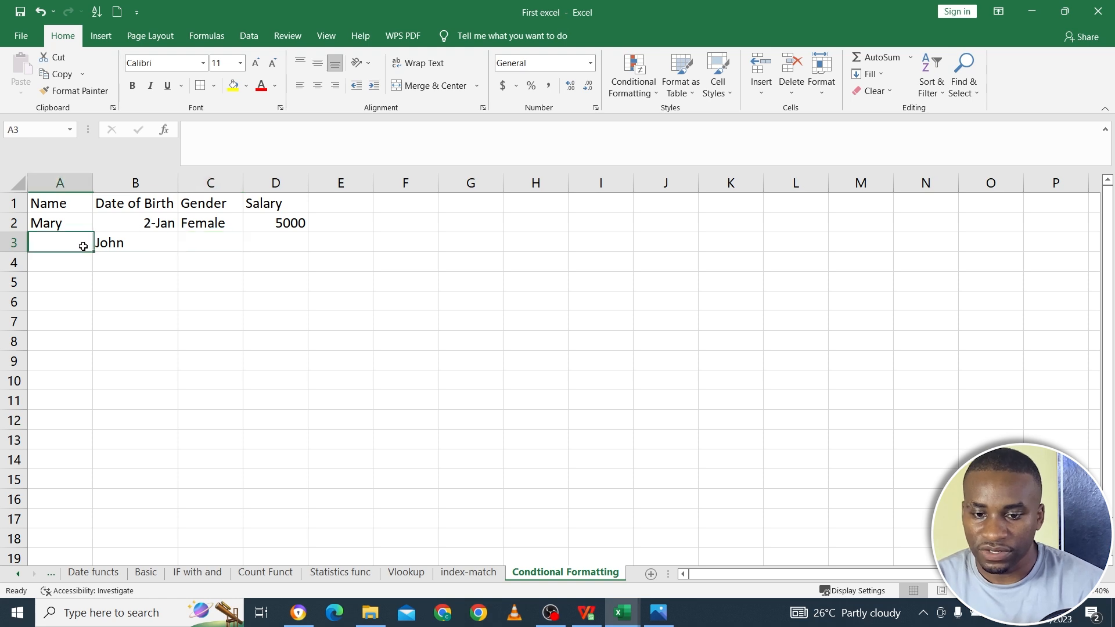
type("John")
key("Tab")
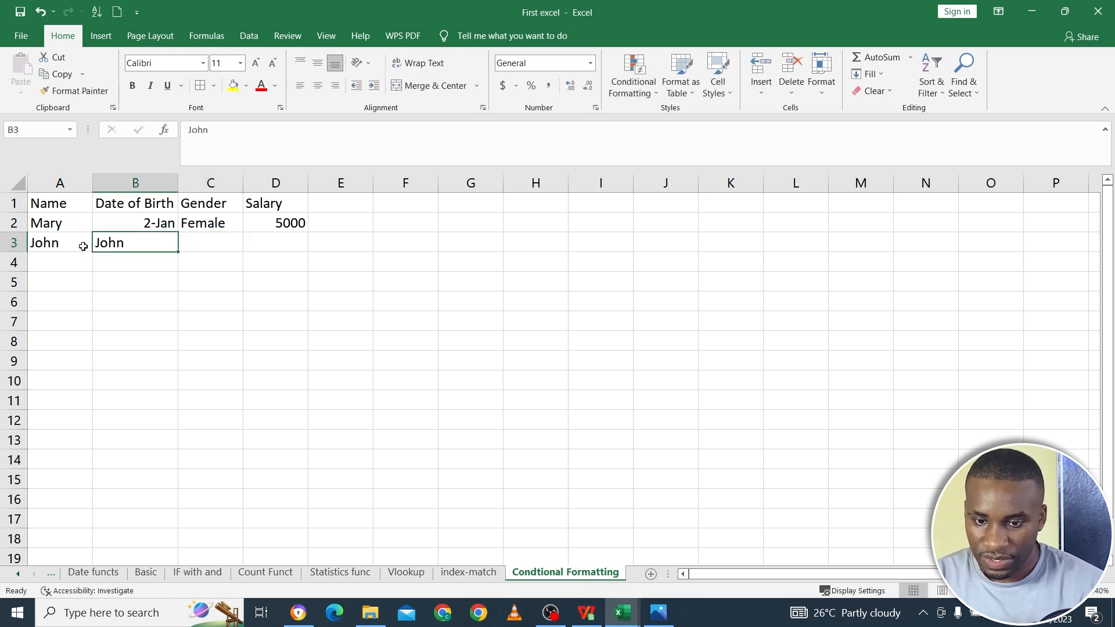
type("4/5")
key("Tab")
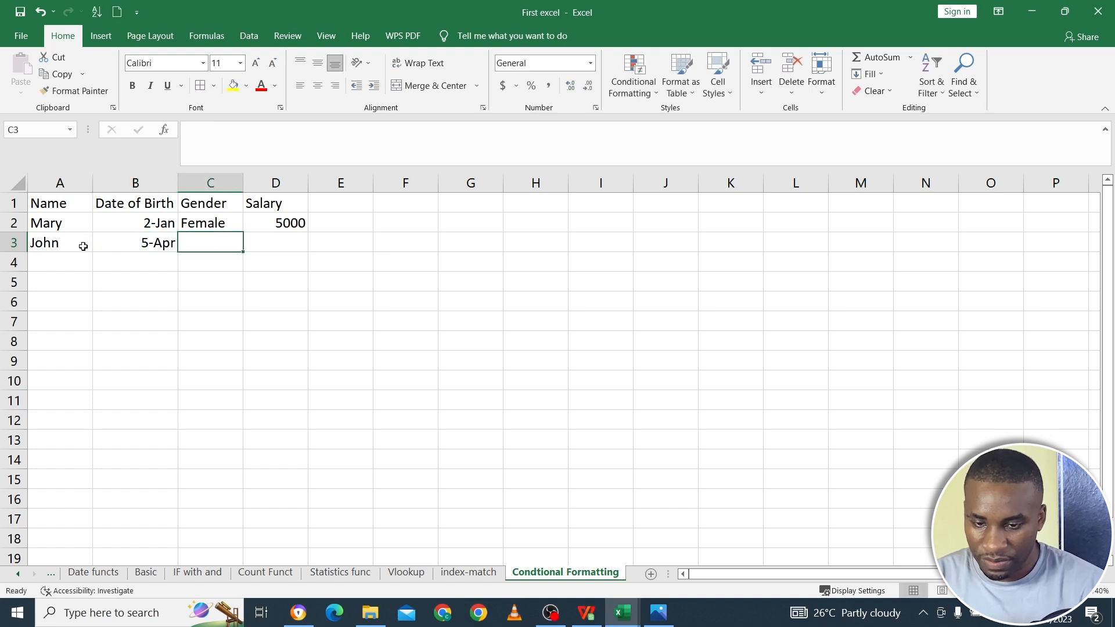
type("Male")
key("Tab")
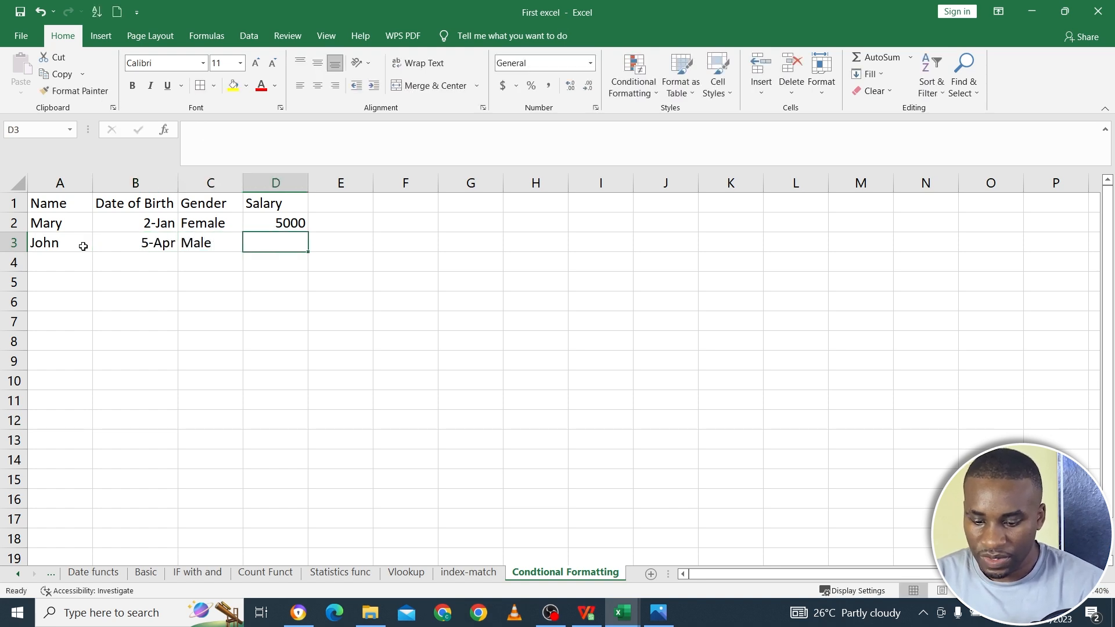
type("8000")
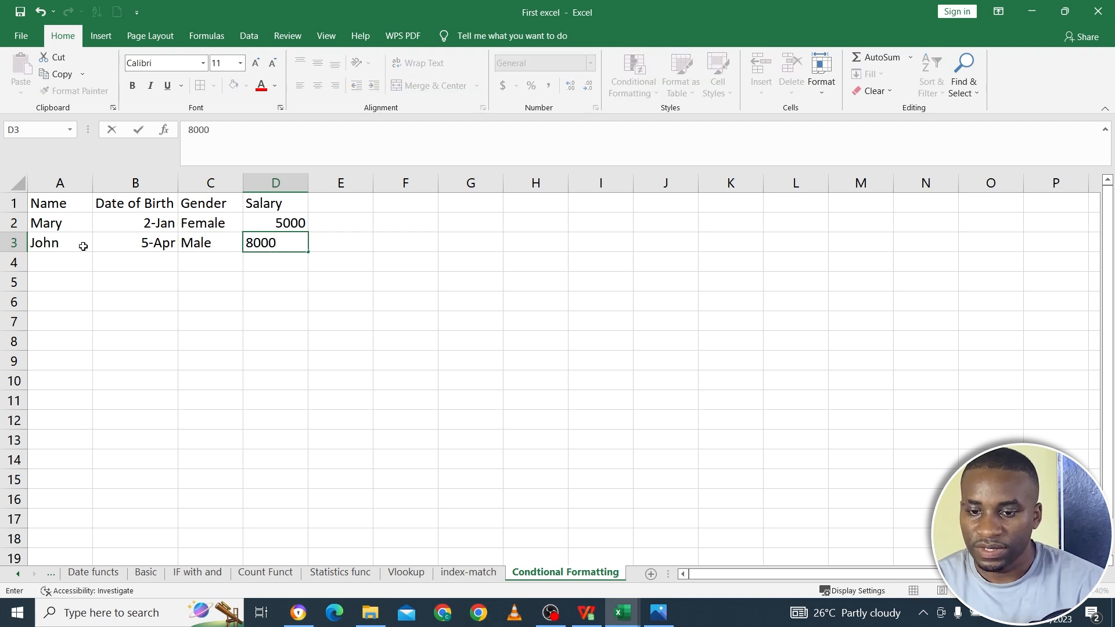
left_click(129, 316)
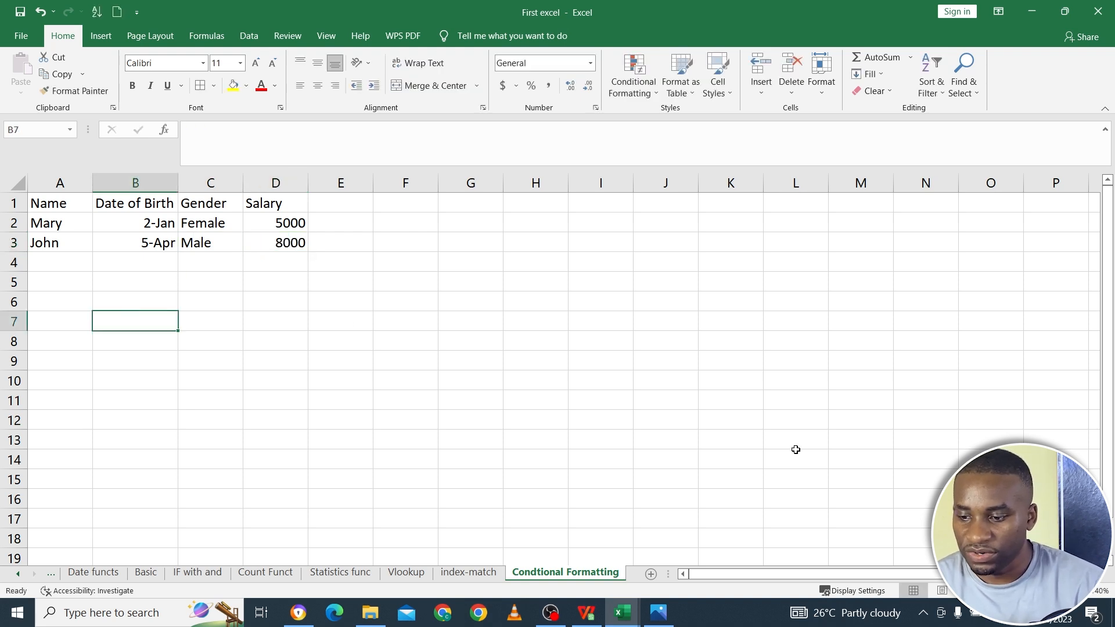
- Fill row 4 with the third person's name, date of birth, the gender Male and a salary of 10000
scroll(354, 335, "up", 3)
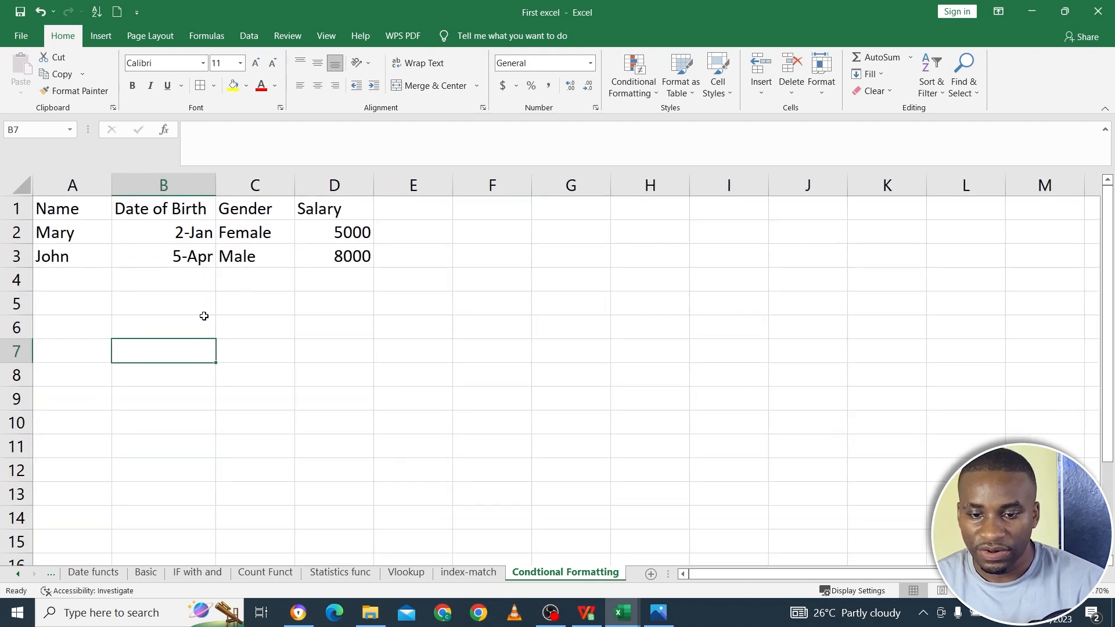
left_click(119, 290)
left_click(96, 286)
type("Mike")
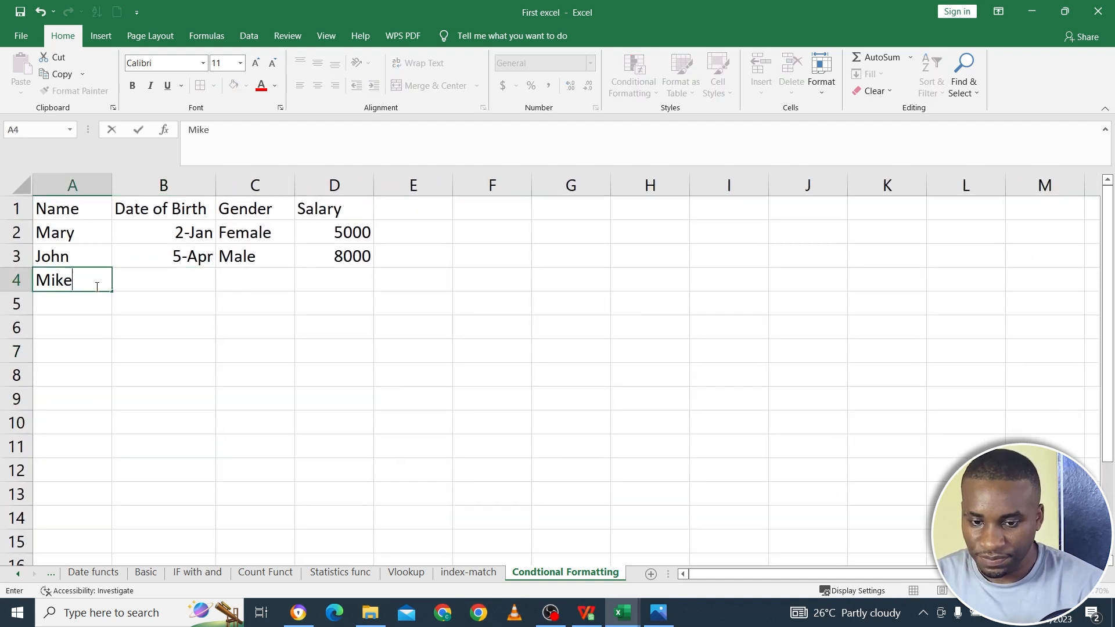
key("Tab")
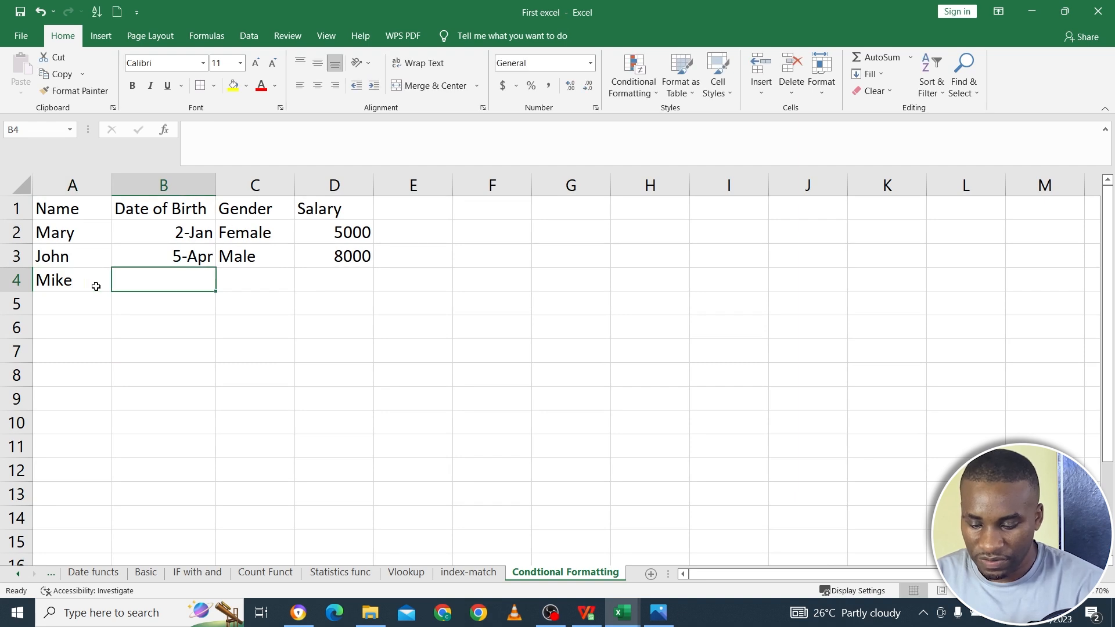
type("9/6")
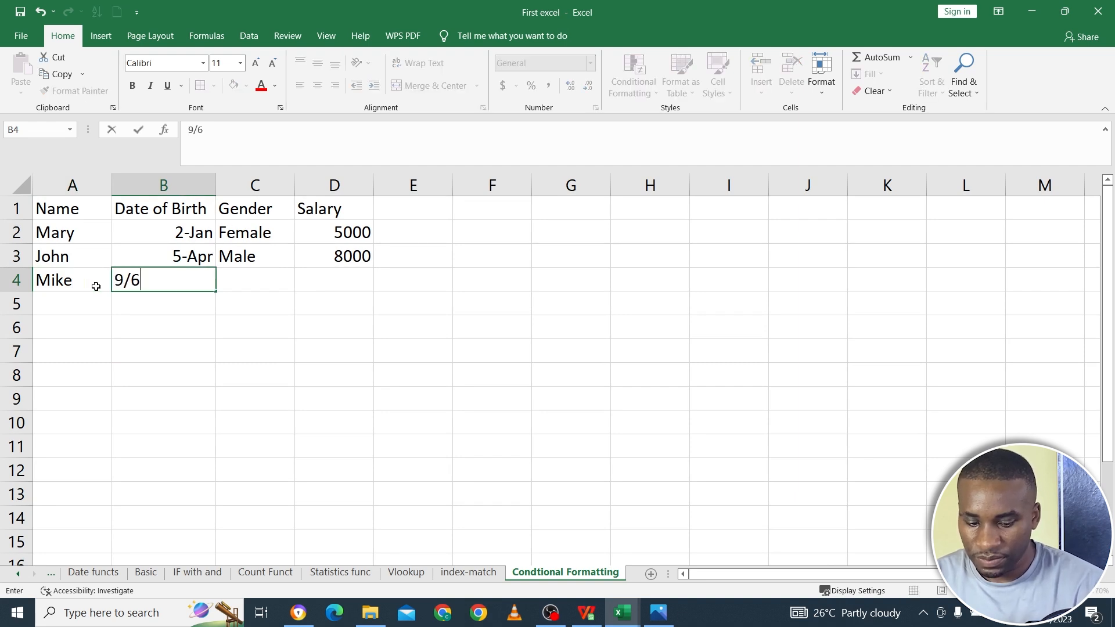
key("Tab")
type("Male")
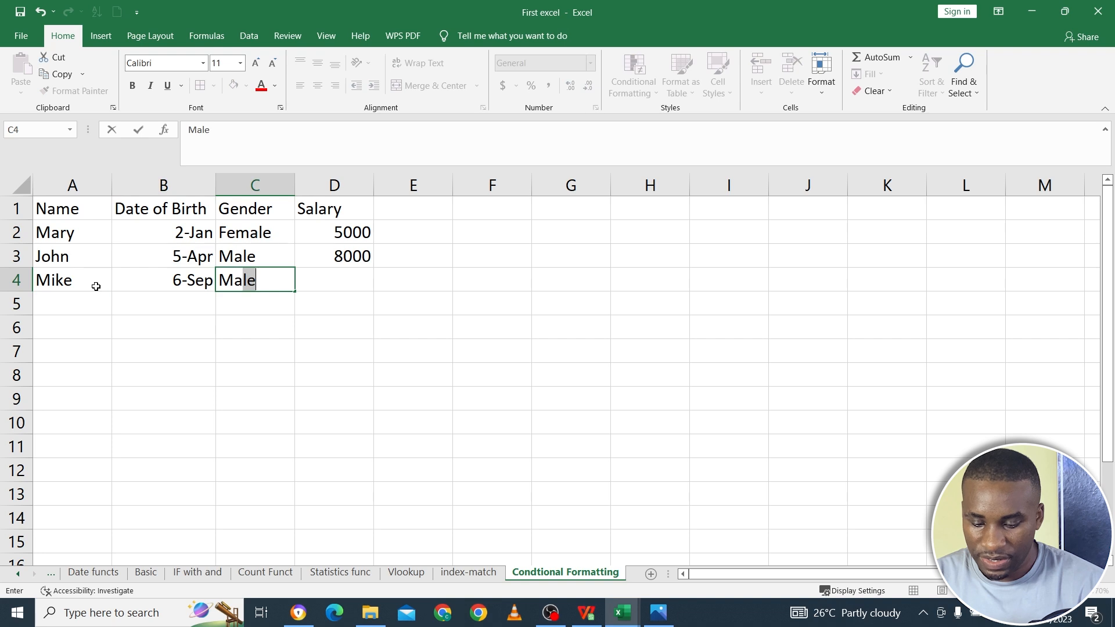
key("Tab")
type("10000")
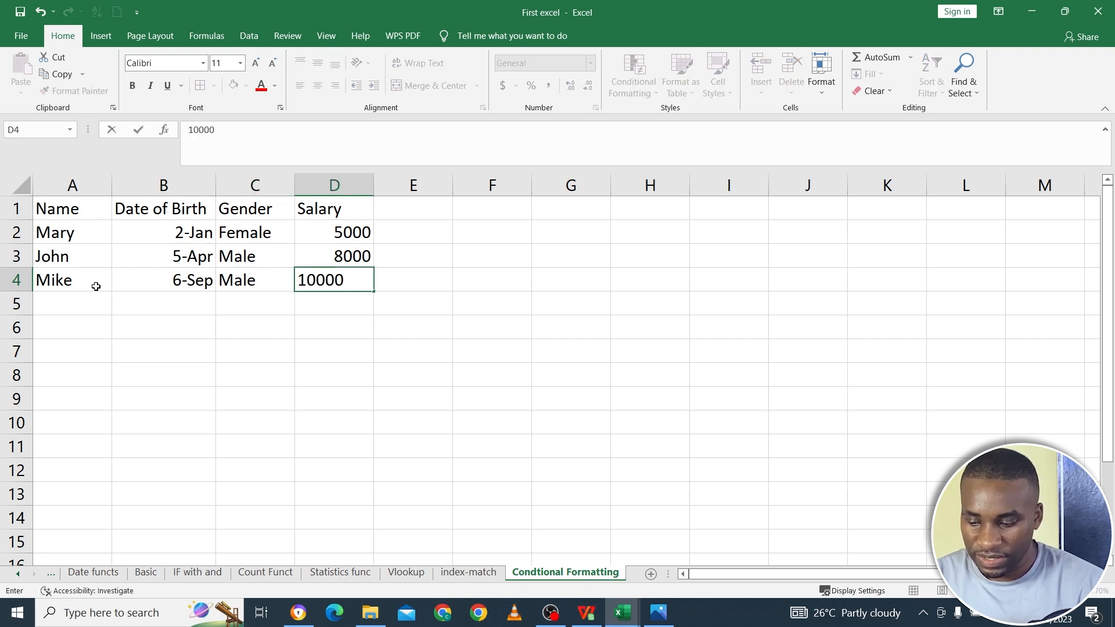
key("Return")
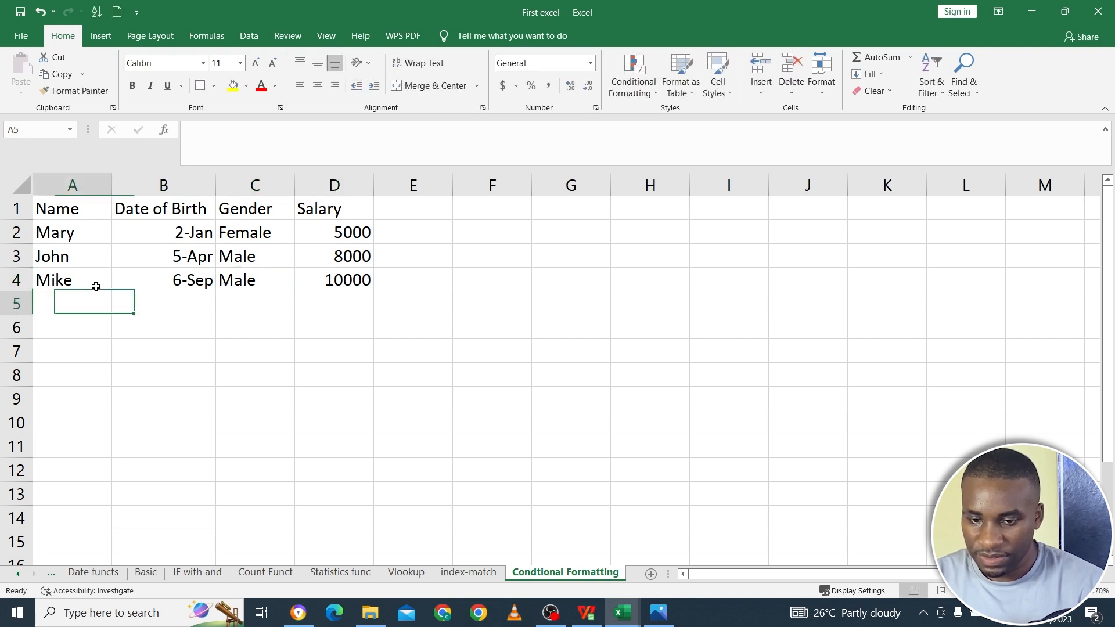
- Fill row 5 with the fourth person's name, date of birth, the gender Female and a salary of 50000
type("S")
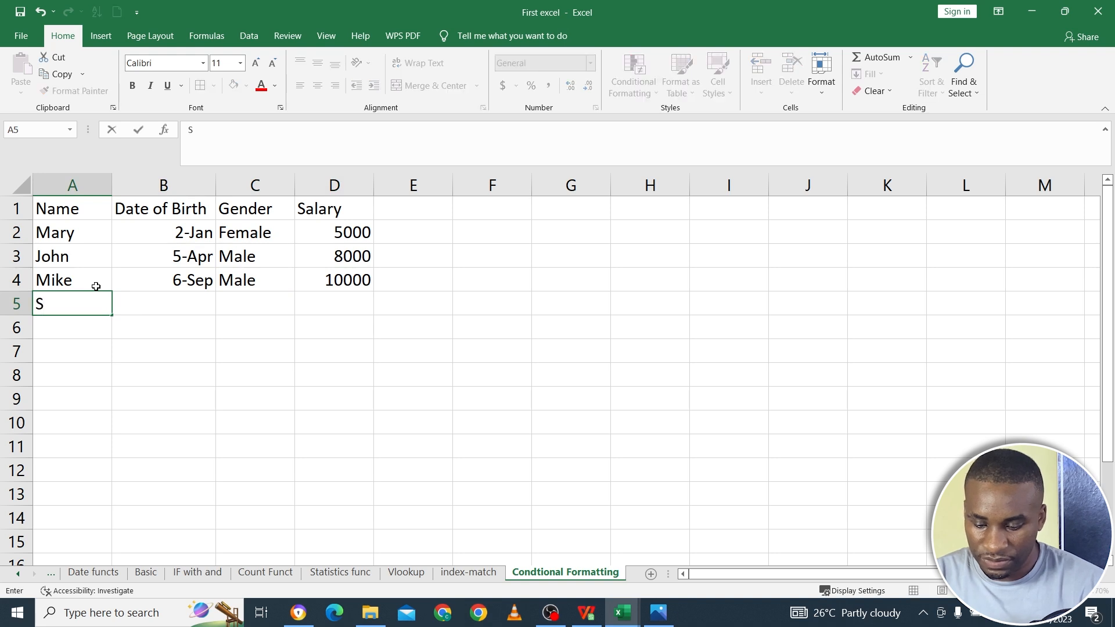
key("BackSpace")
type("Nina")
key("Tab")
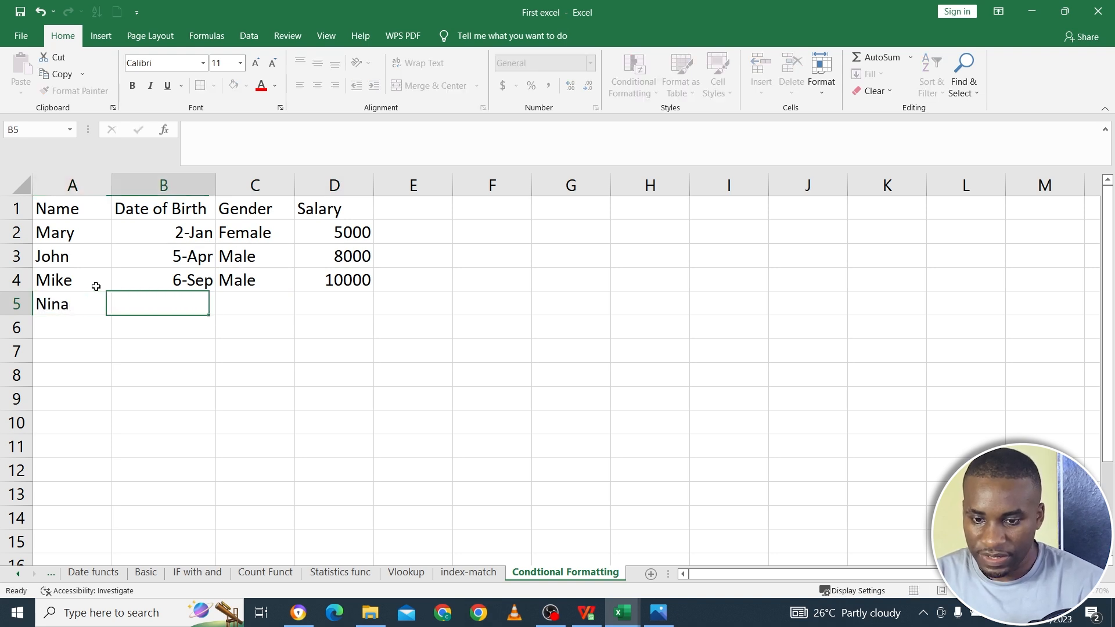
type("3/8")
key("Tab")
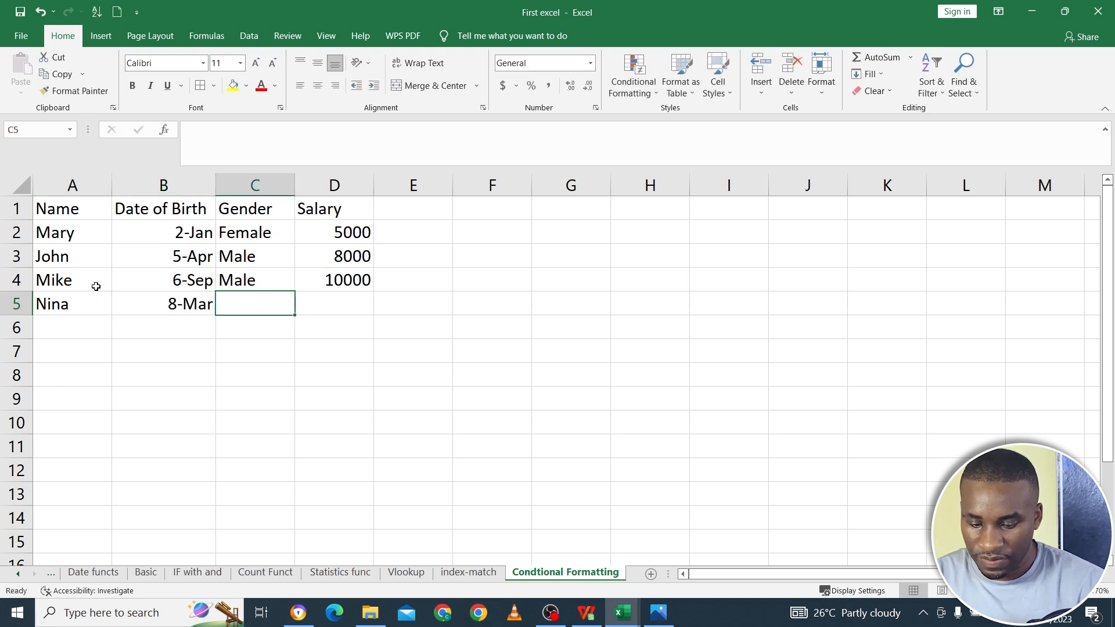
type("Female")
key("Tab")
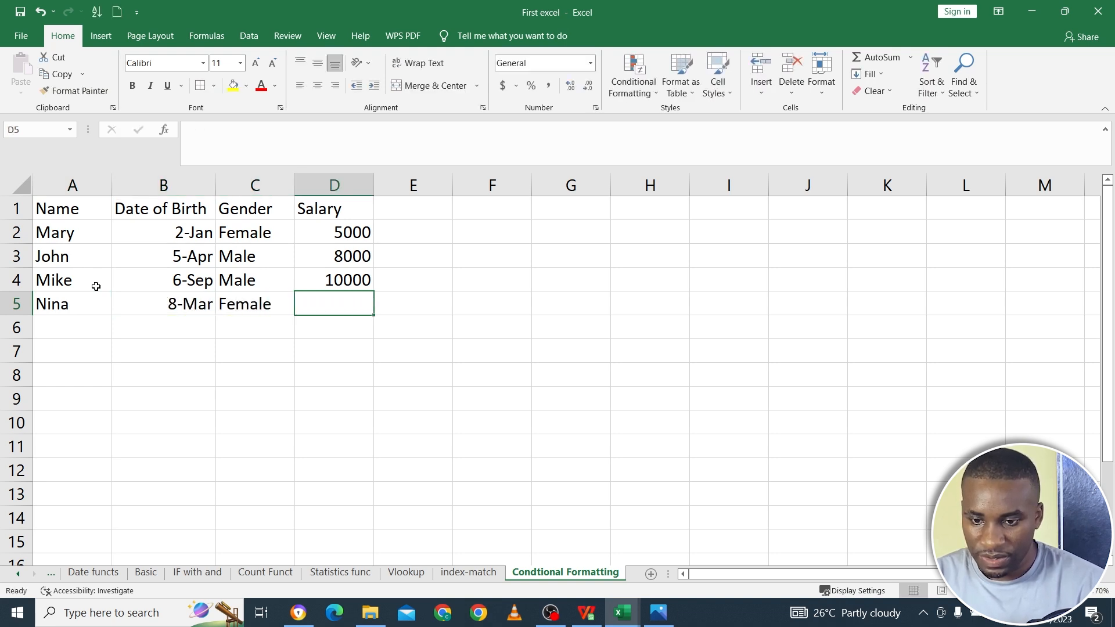
type("50000")
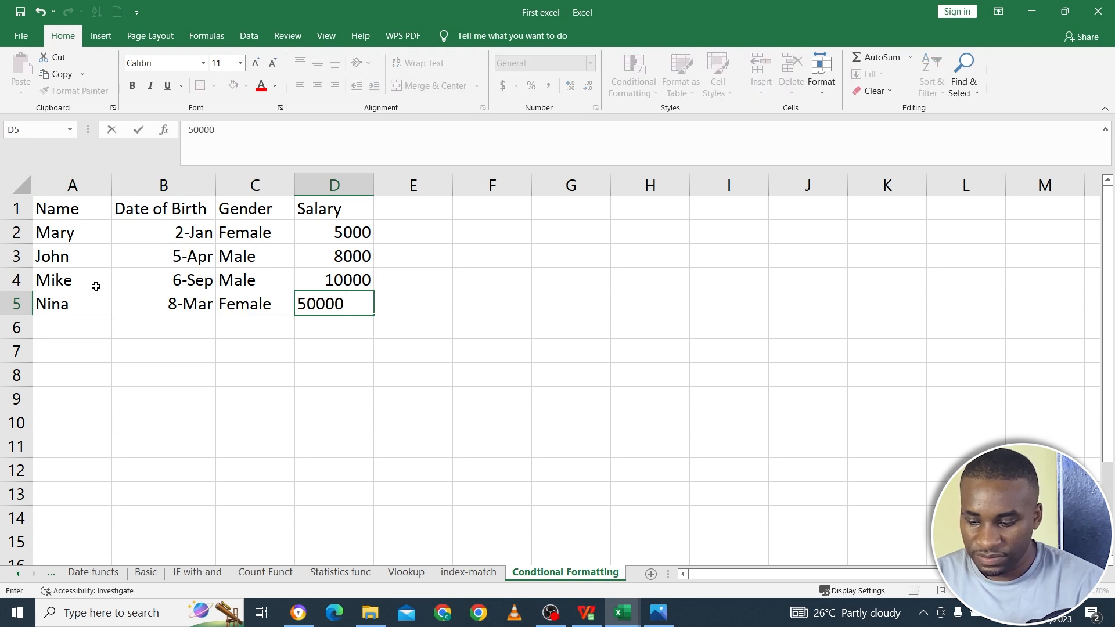
key("Return")
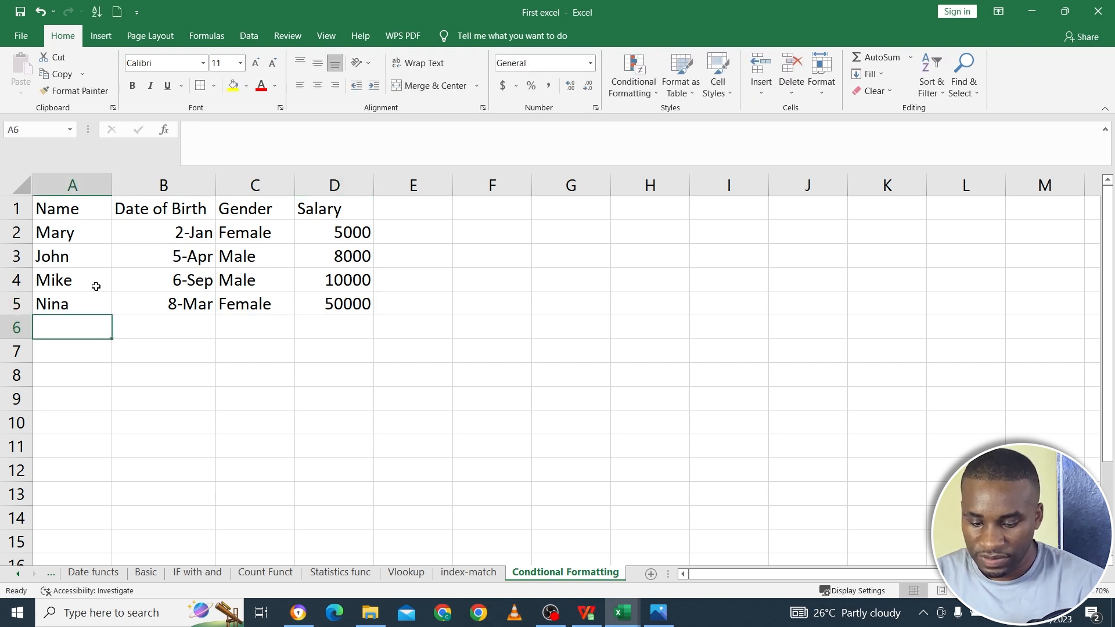
- Fill row 6 with the fifth person's name, date of birth, the gender Male and a salary of 200000
type("James")
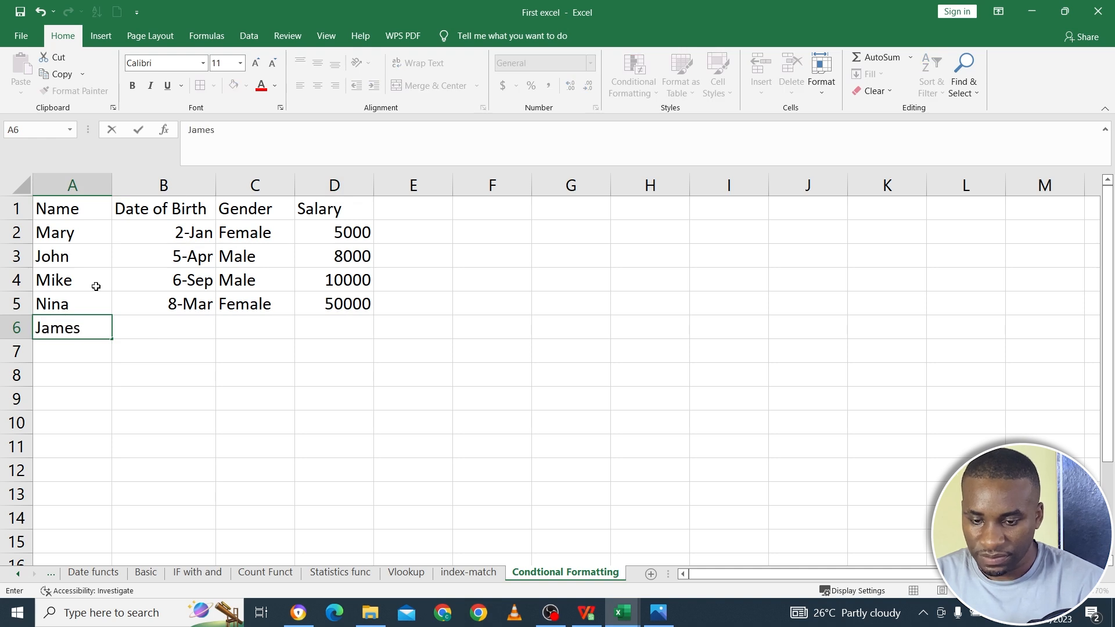
key("Tab")
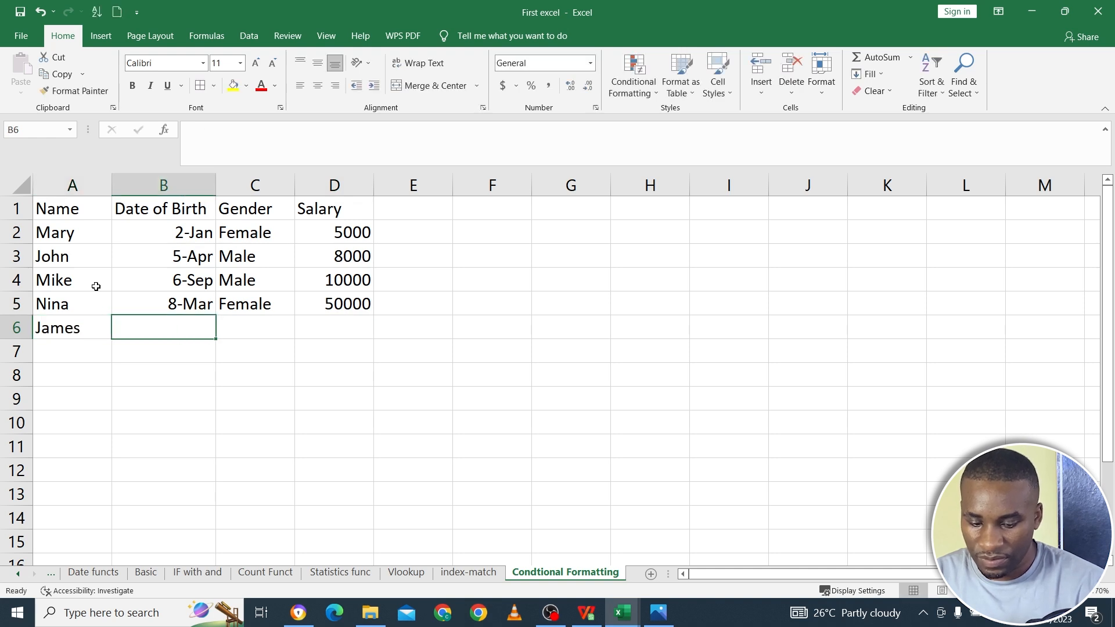
type("2/4")
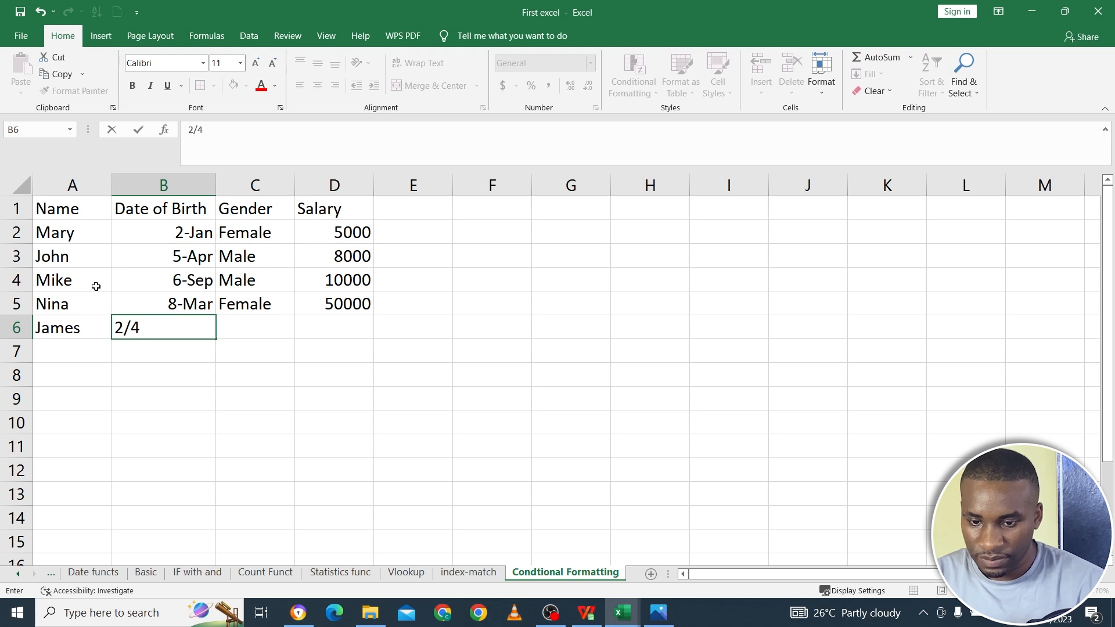
key("Tab")
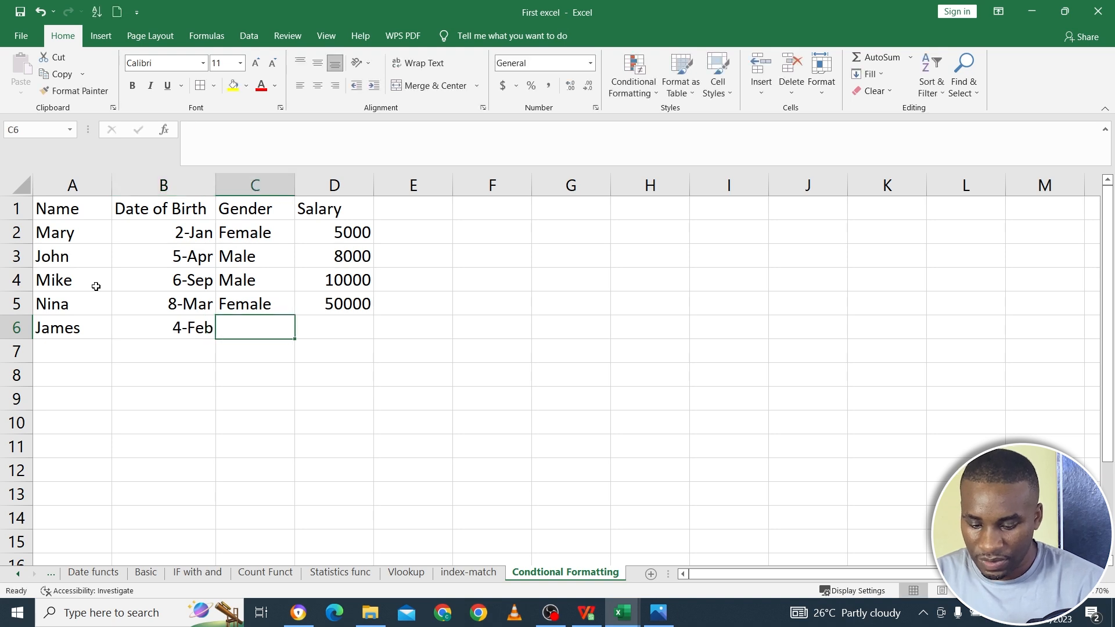
type("Male")
key("Tab")
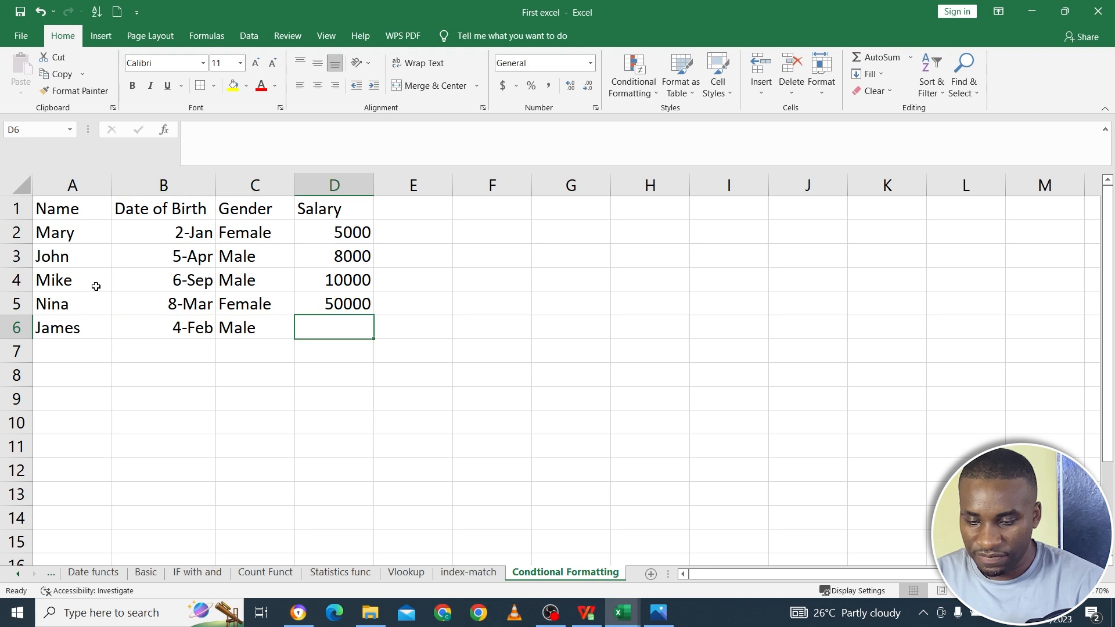
type("200000")
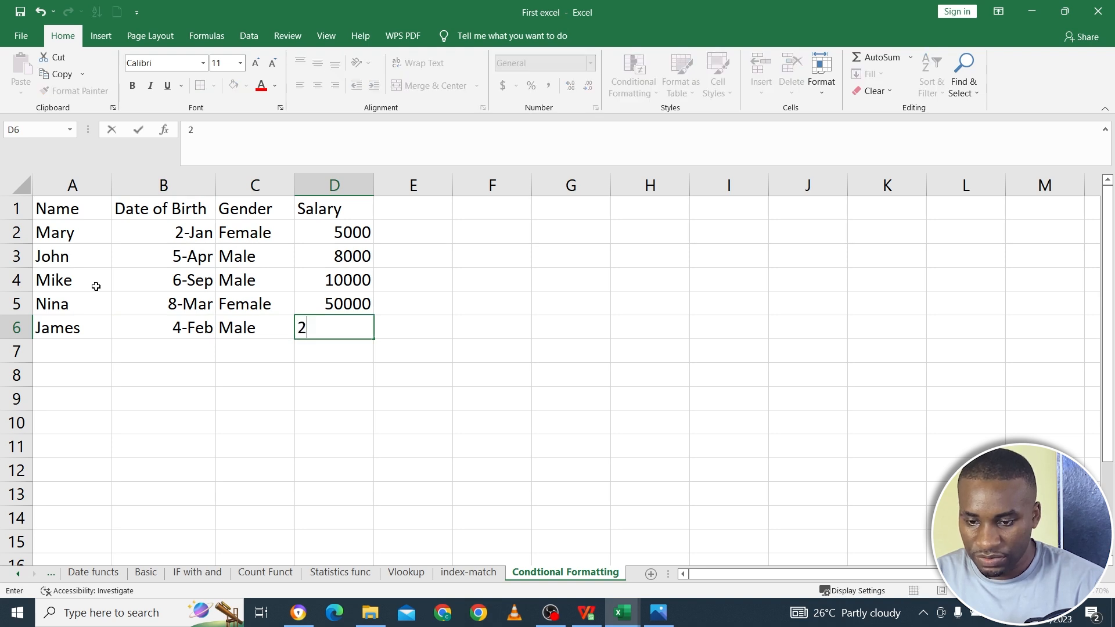
key("Return")
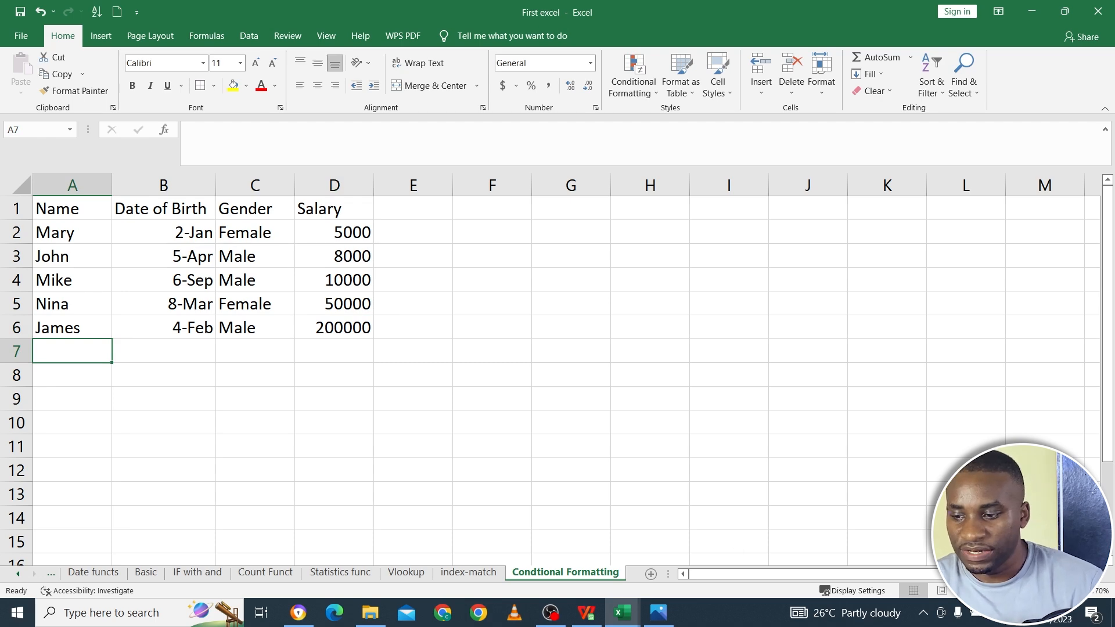
- Add all borders to the table A1:D6 and make the header row A1:D1 bold
scroll(796, 494, "up", 2)
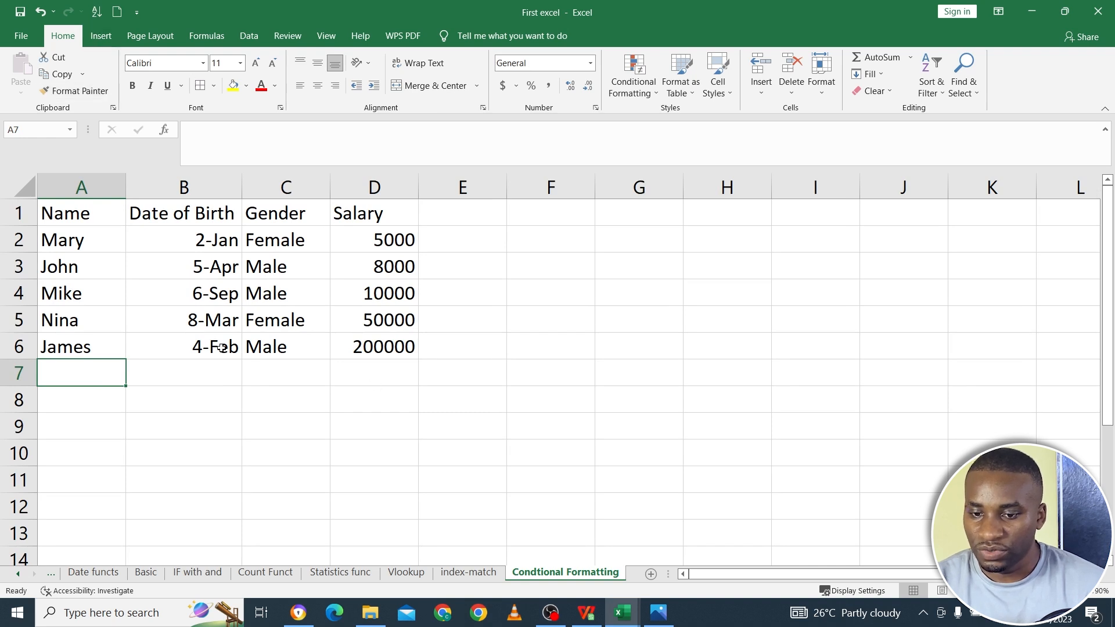
left_click_drag(85, 220, 359, 344)
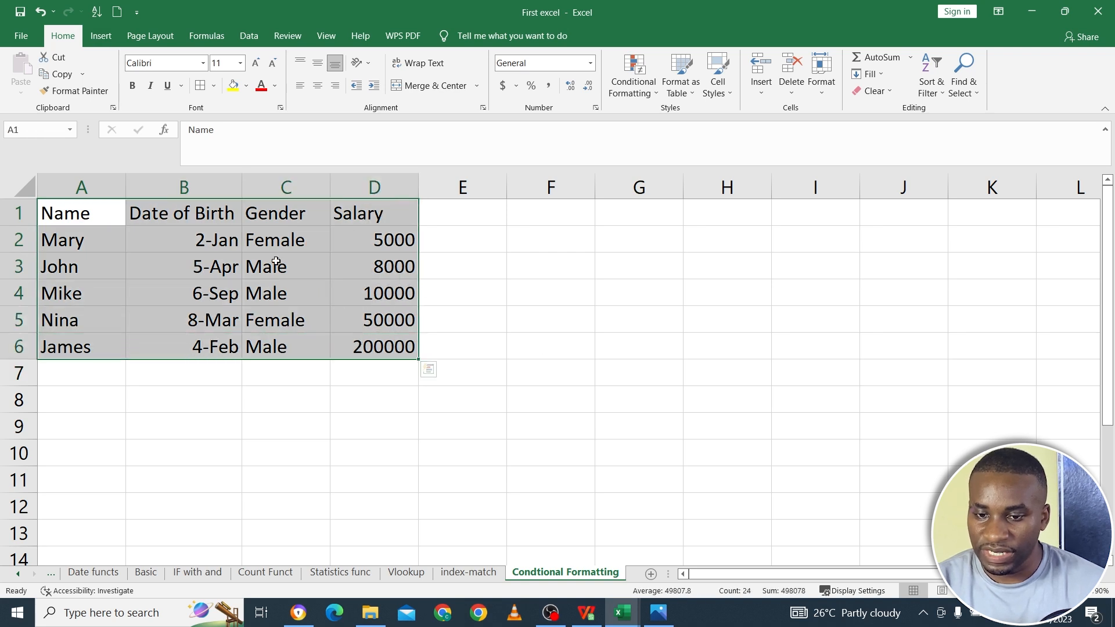
left_click(200, 85)
left_click_drag(91, 215, 343, 204)
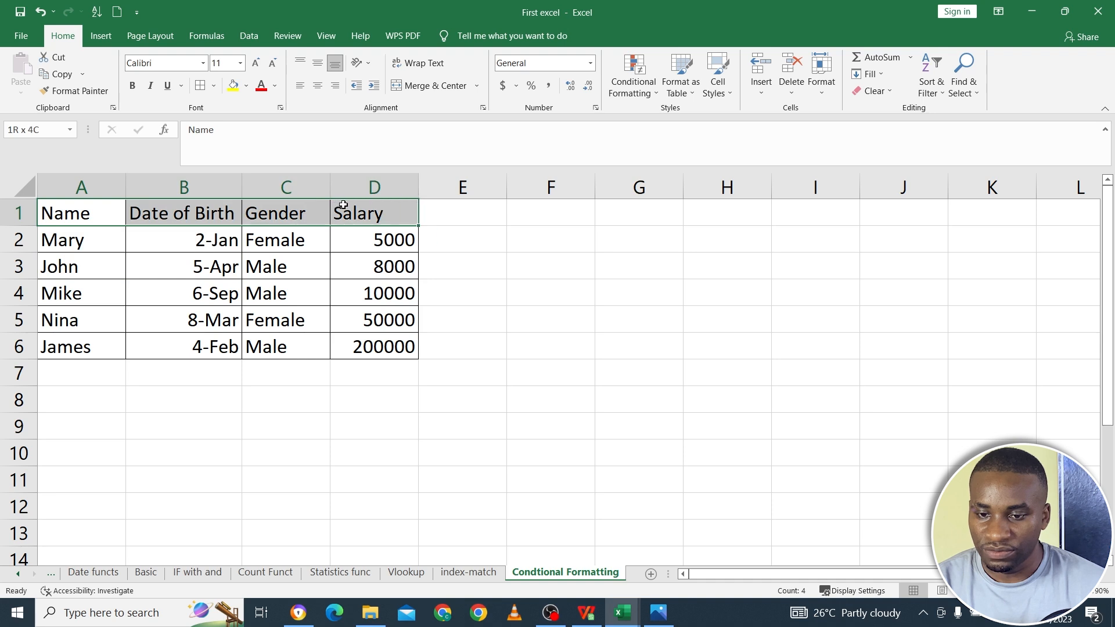
left_click(133, 85)
left_click(279, 237)
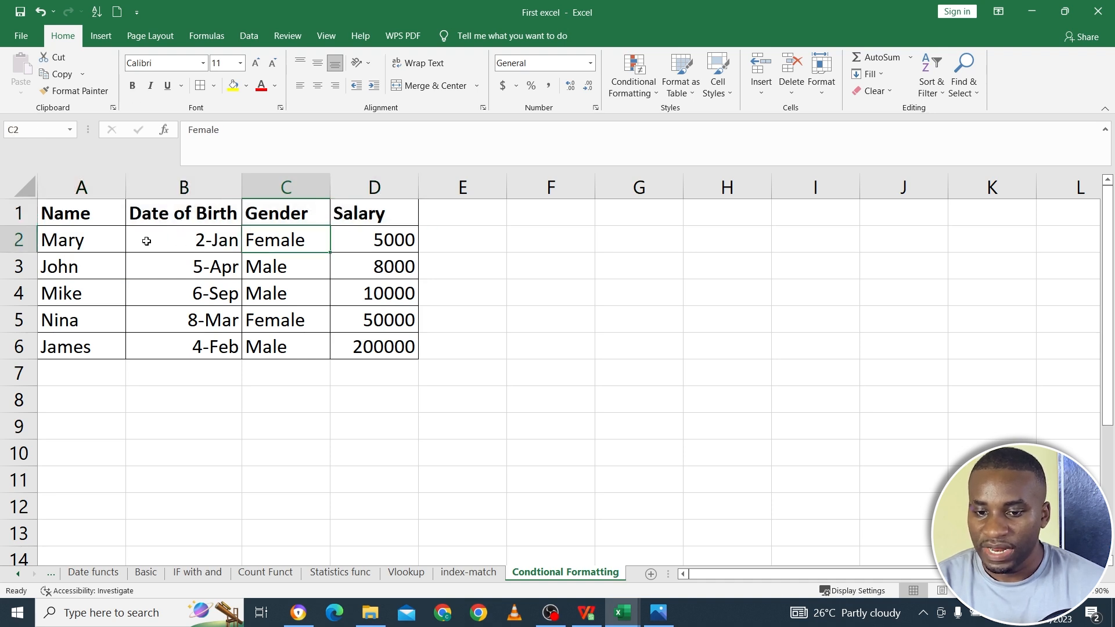
- Centre the contents of the whole table A1:D6 horizontally and vertically
left_click_drag(107, 216, 429, 369)
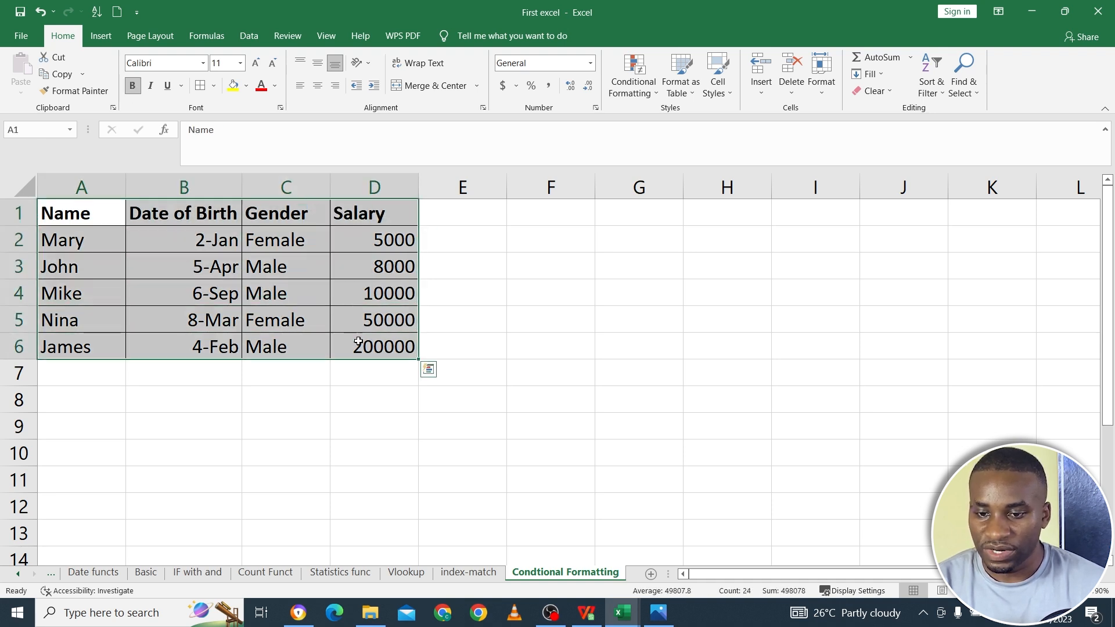
left_click(317, 86)
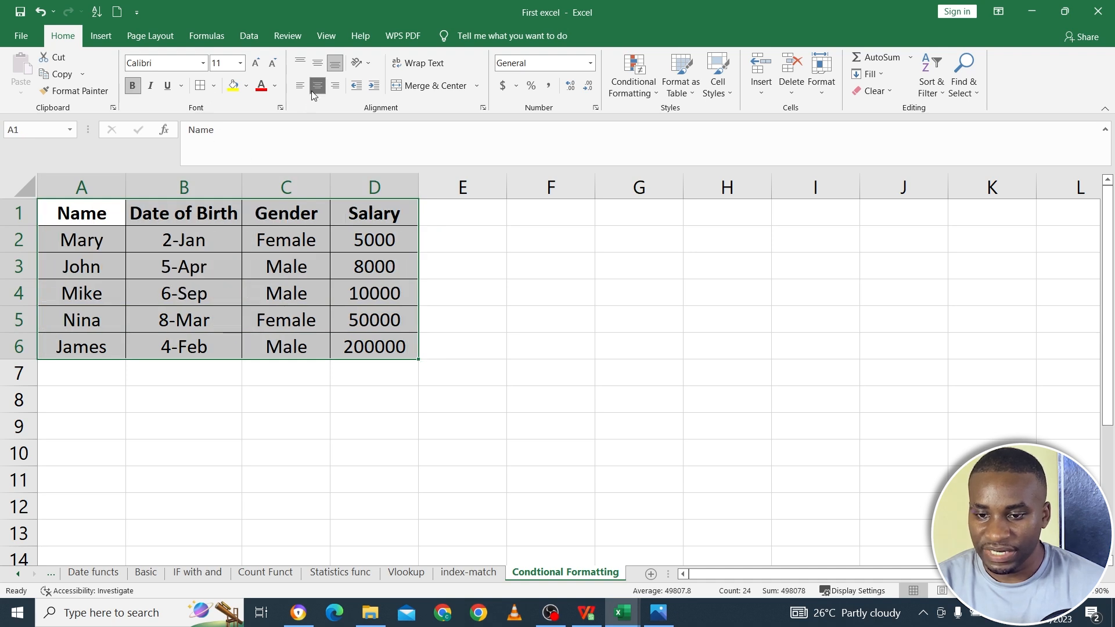
left_click(318, 64)
left_click(359, 313)
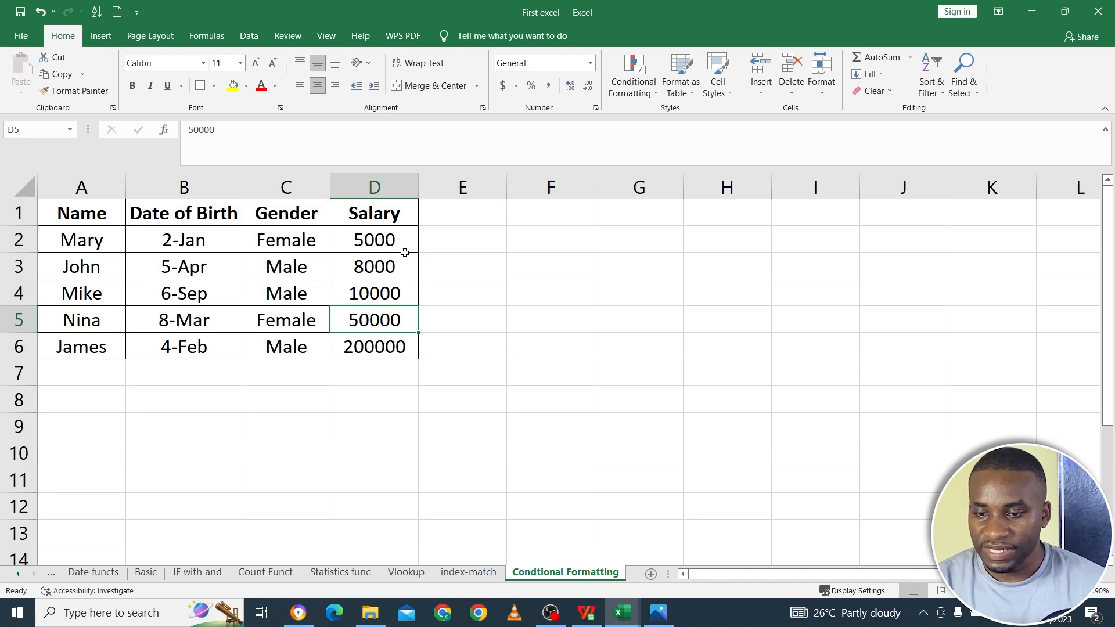
- Set up a Greater Than highlight rule on the salaries D2:D6 with the threshold 10000
left_click_drag(379, 240, 397, 347)
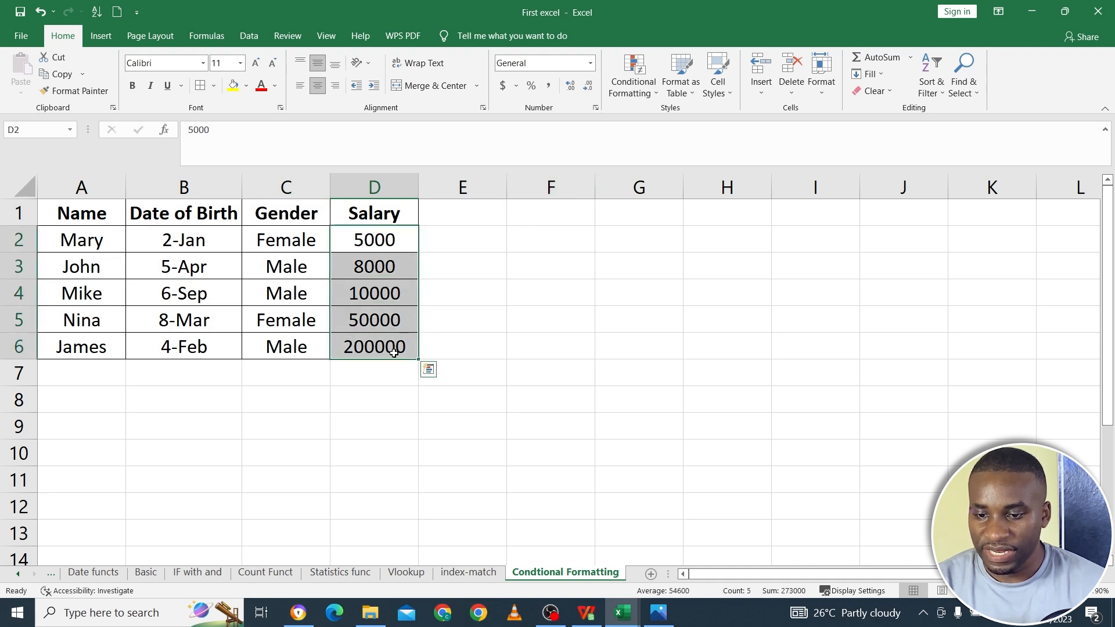
left_click(641, 85)
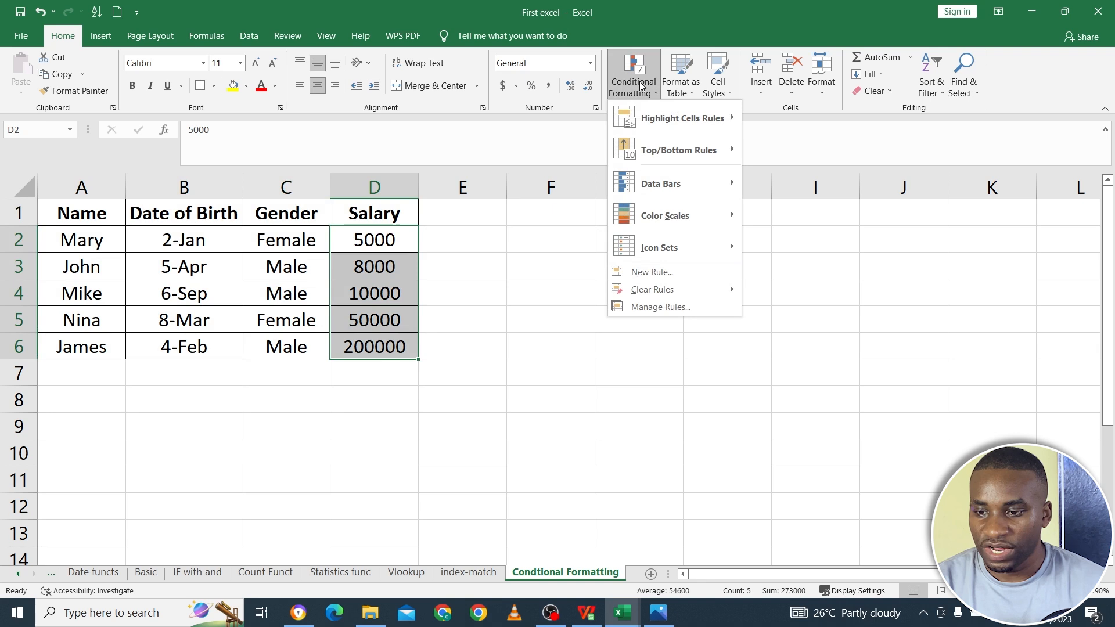
mouse_move(703, 124)
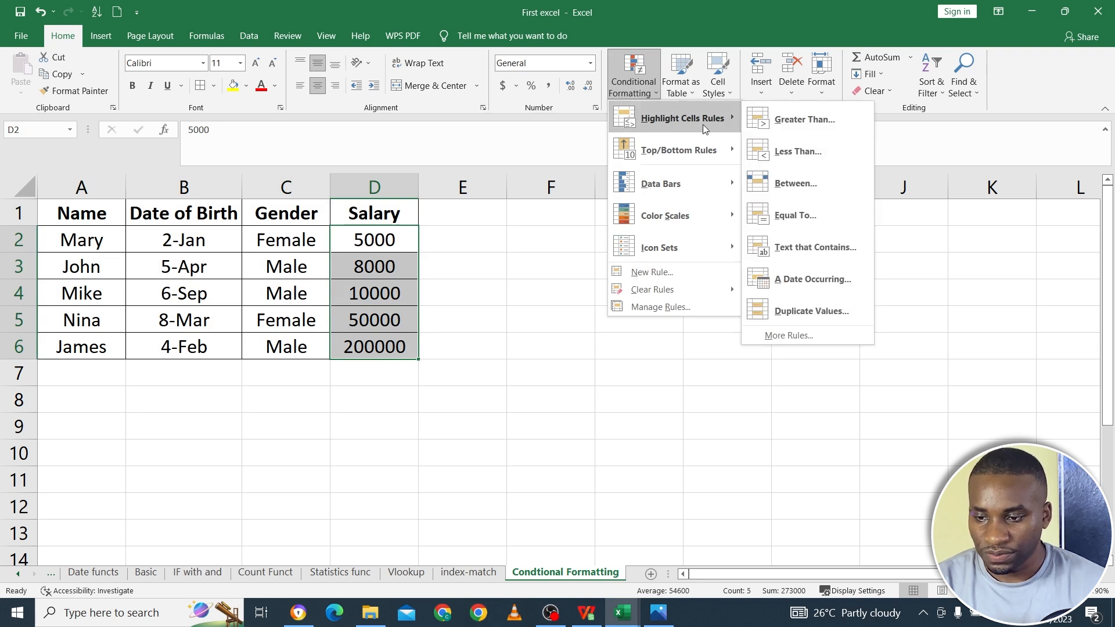
mouse_move(711, 158)
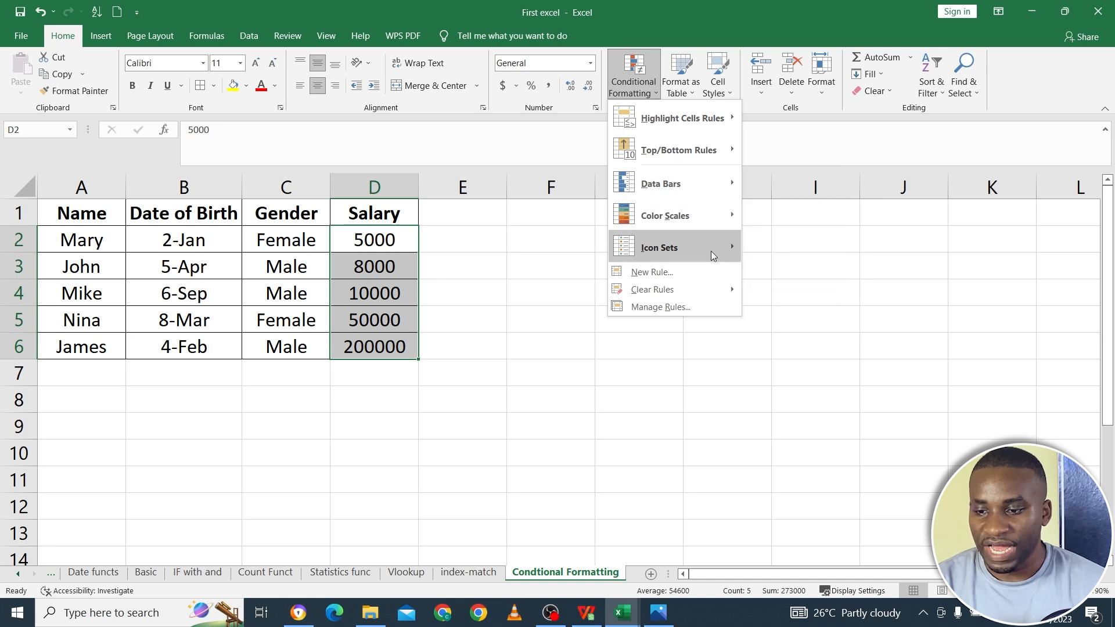
mouse_move(713, 255)
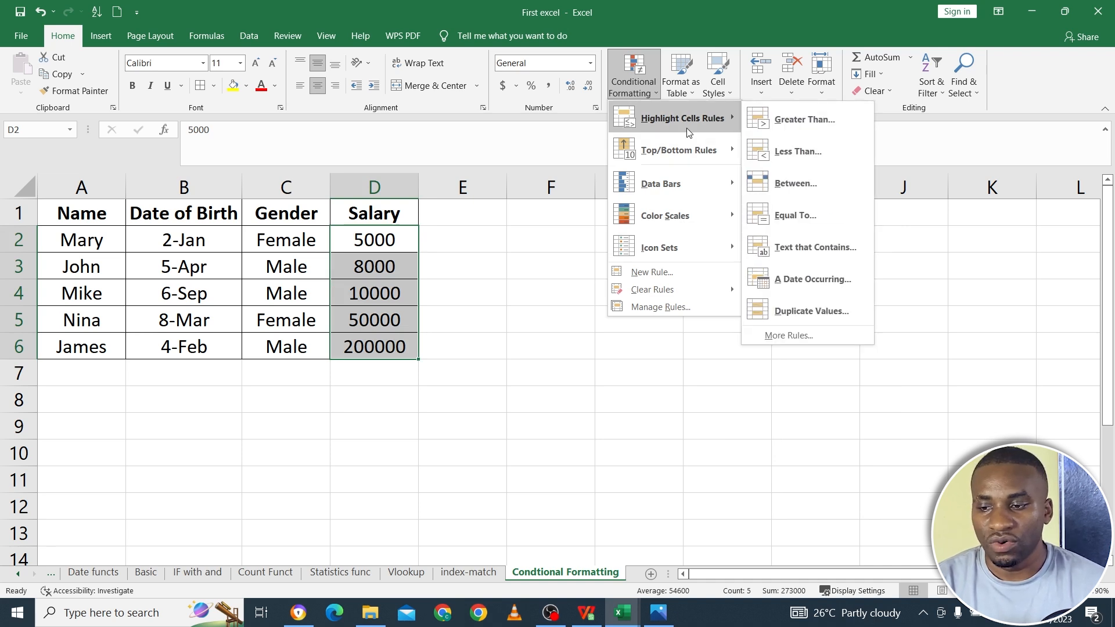
left_click(817, 133)
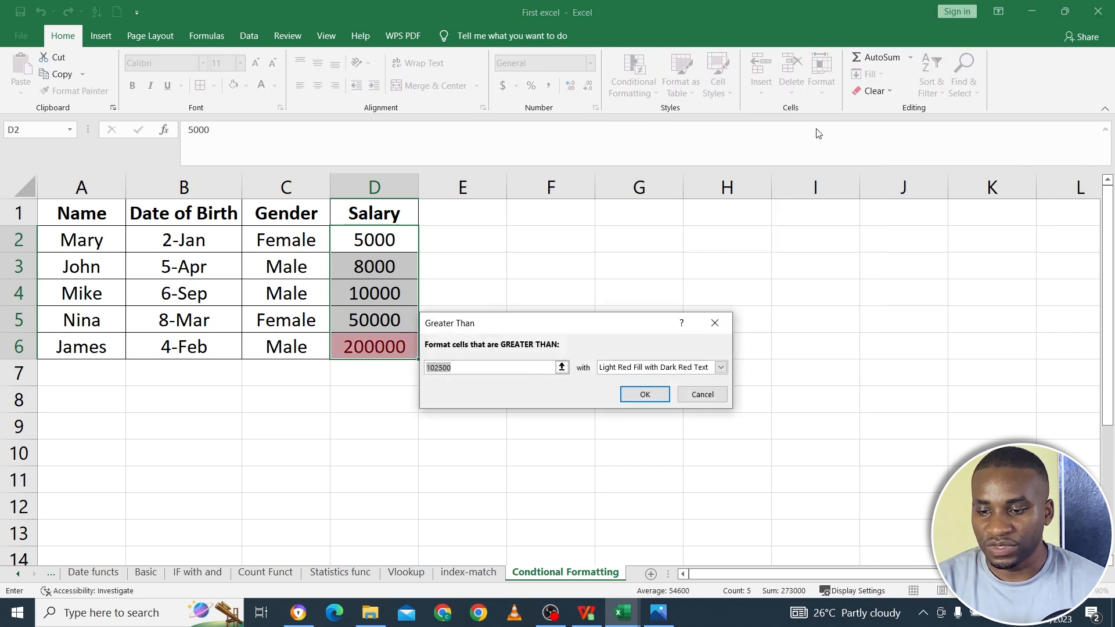
left_click(466, 367)
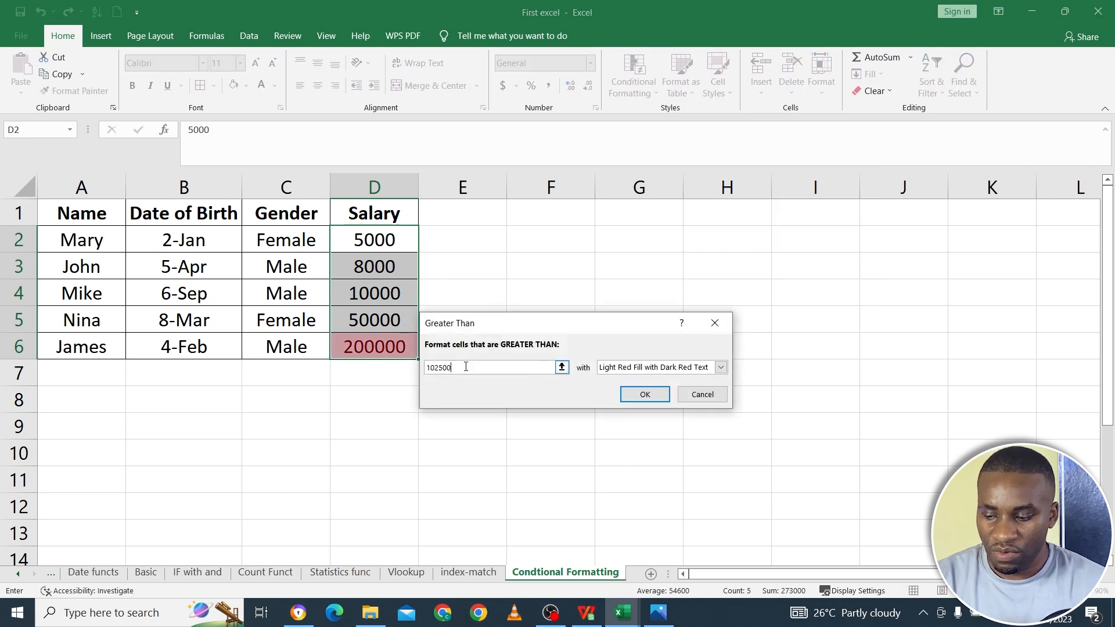
key("BackSpace")
key("BackSpace")
key("BackSpace")
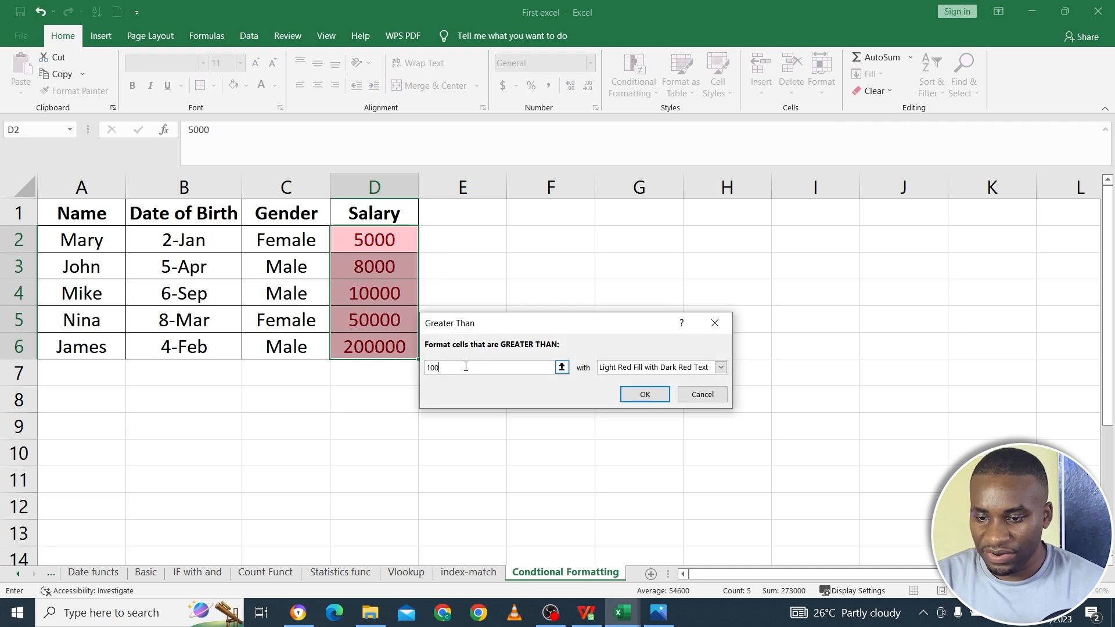
type("00")
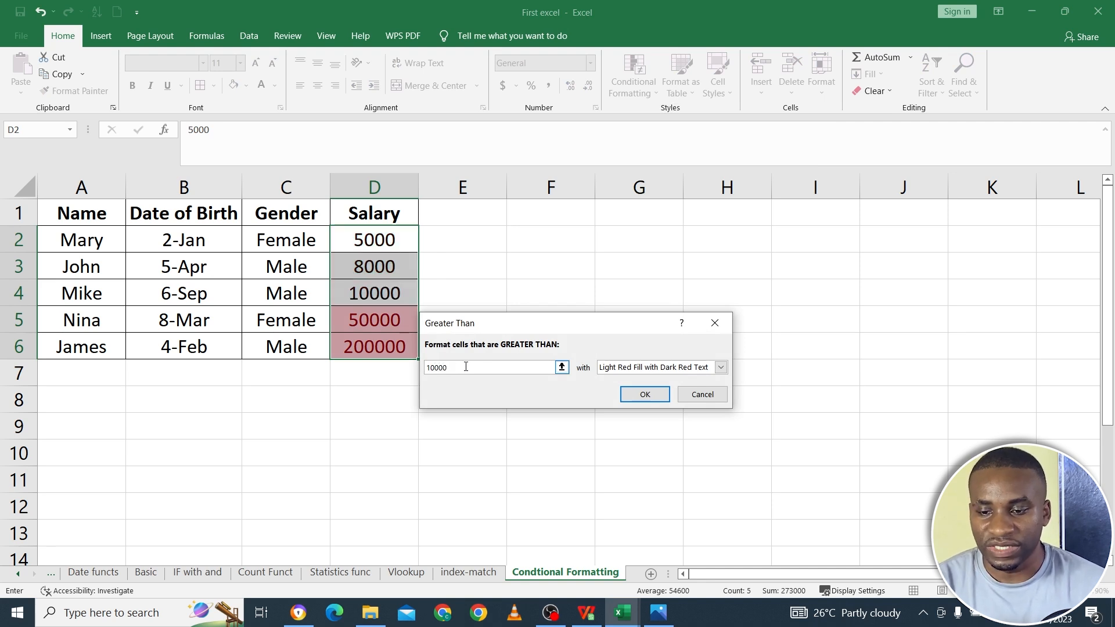
left_click_drag(507, 329, 611, 262)
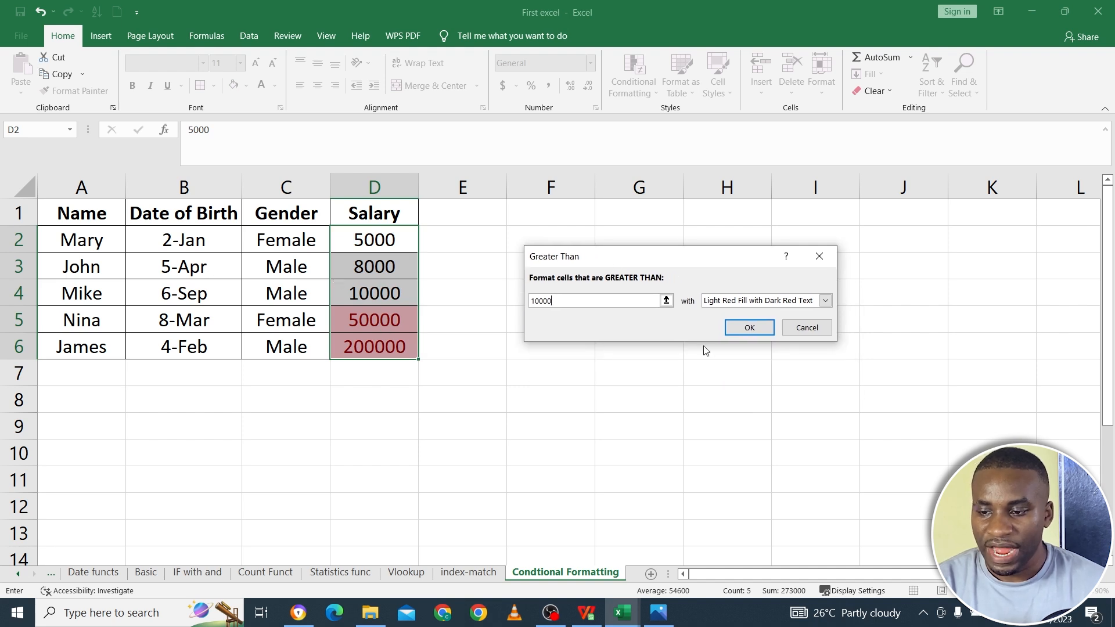
- Try the Green Fill with Dark Green Text, Red Text and Red Border formats for the Greater Than rule
left_click(825, 301)
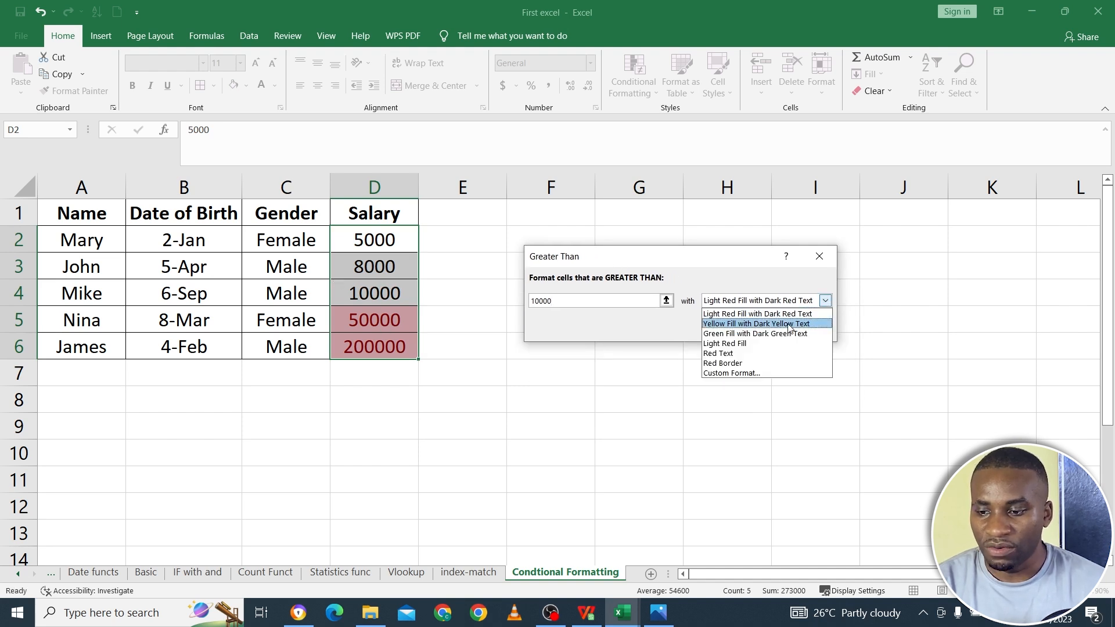
left_click(770, 333)
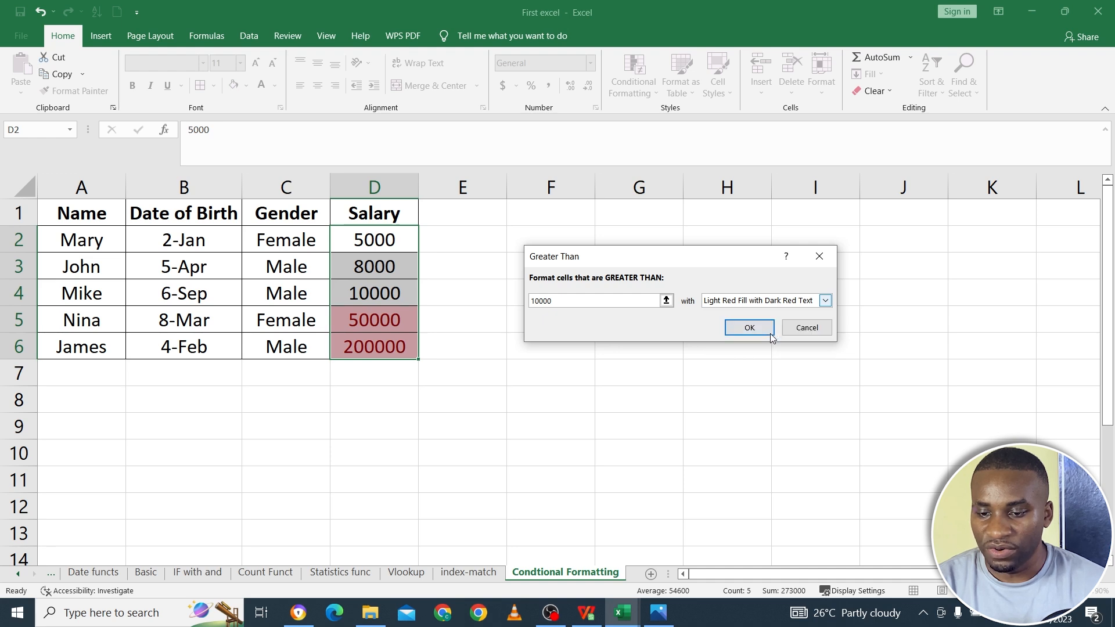
left_click(825, 301)
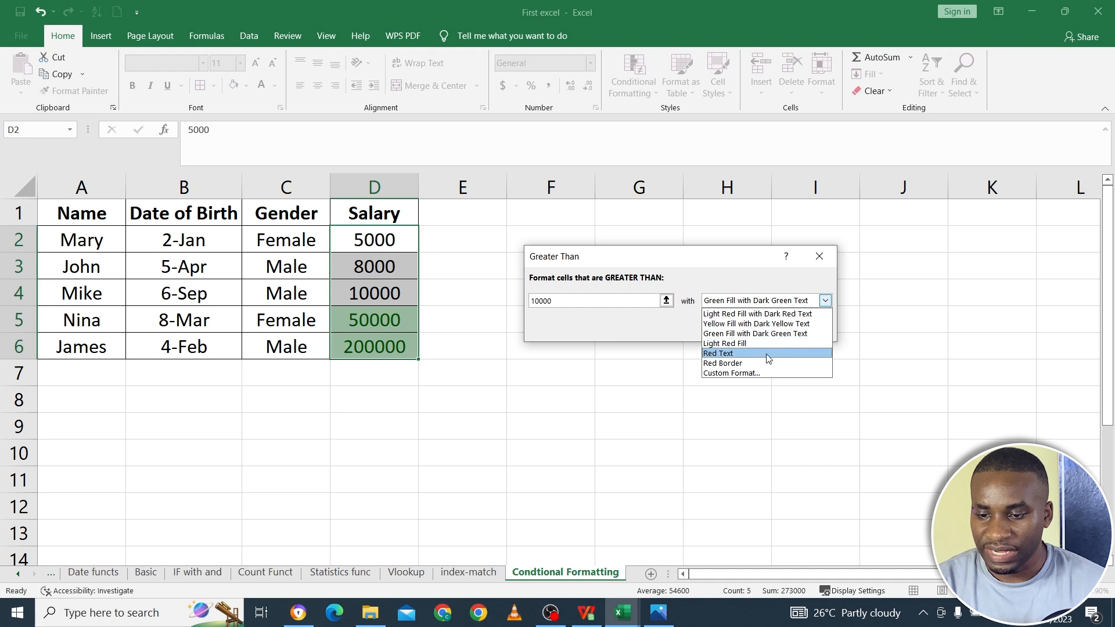
left_click(767, 353)
left_click(825, 301)
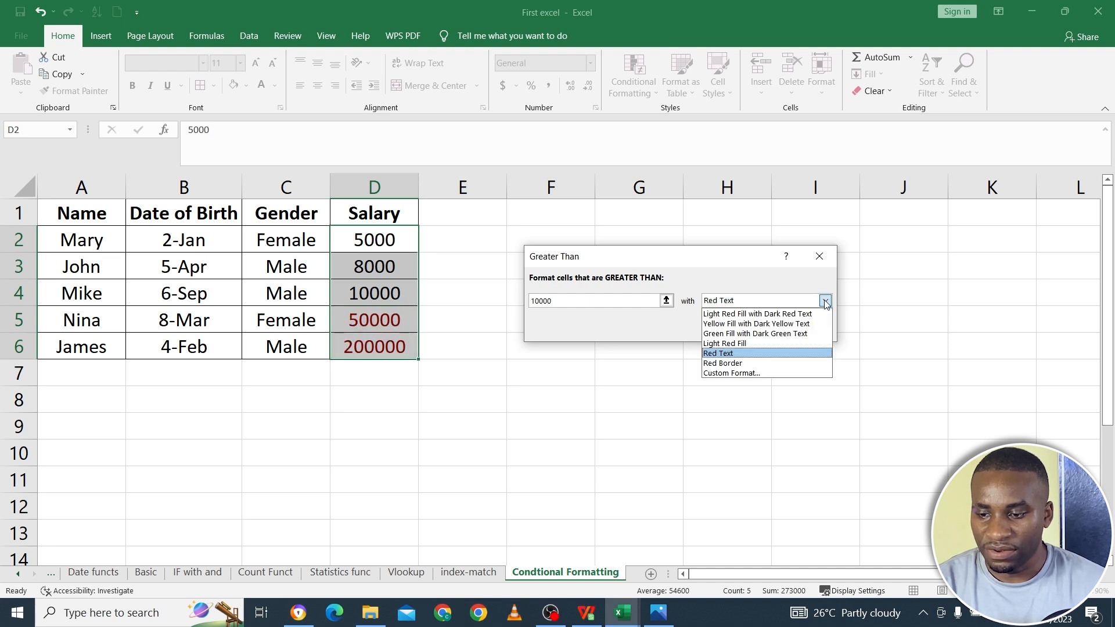
left_click(762, 364)
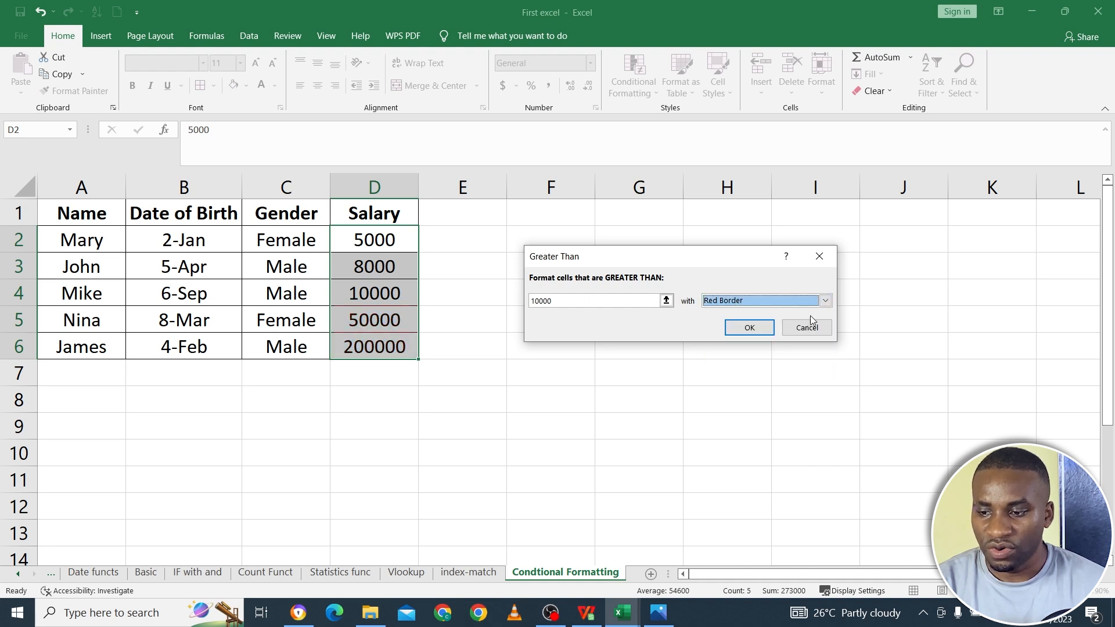
left_click(825, 301)
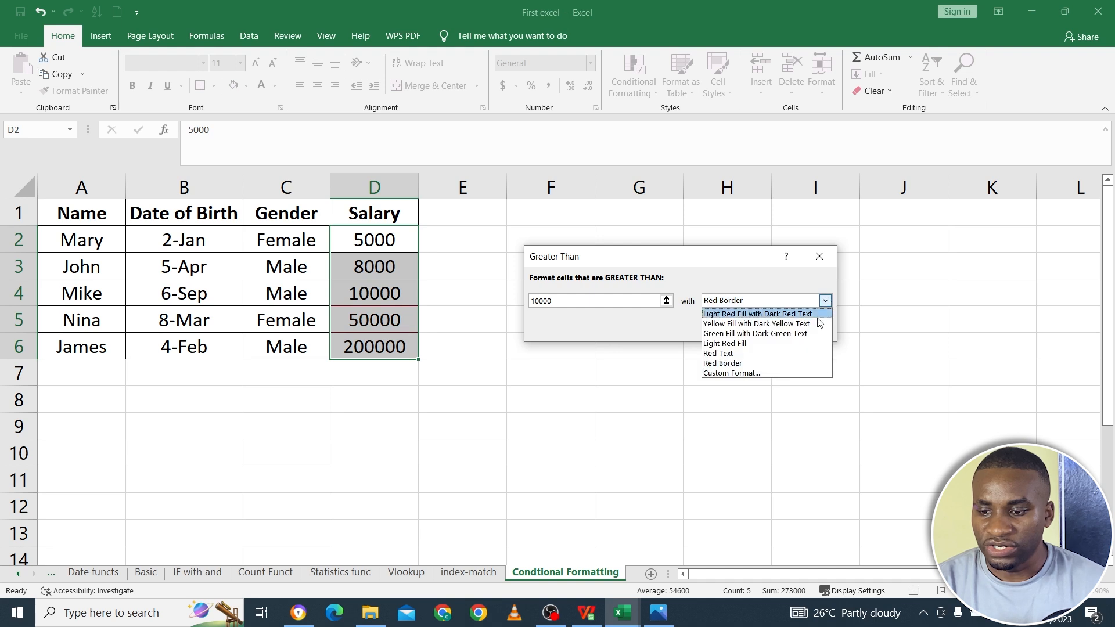
left_click(791, 336)
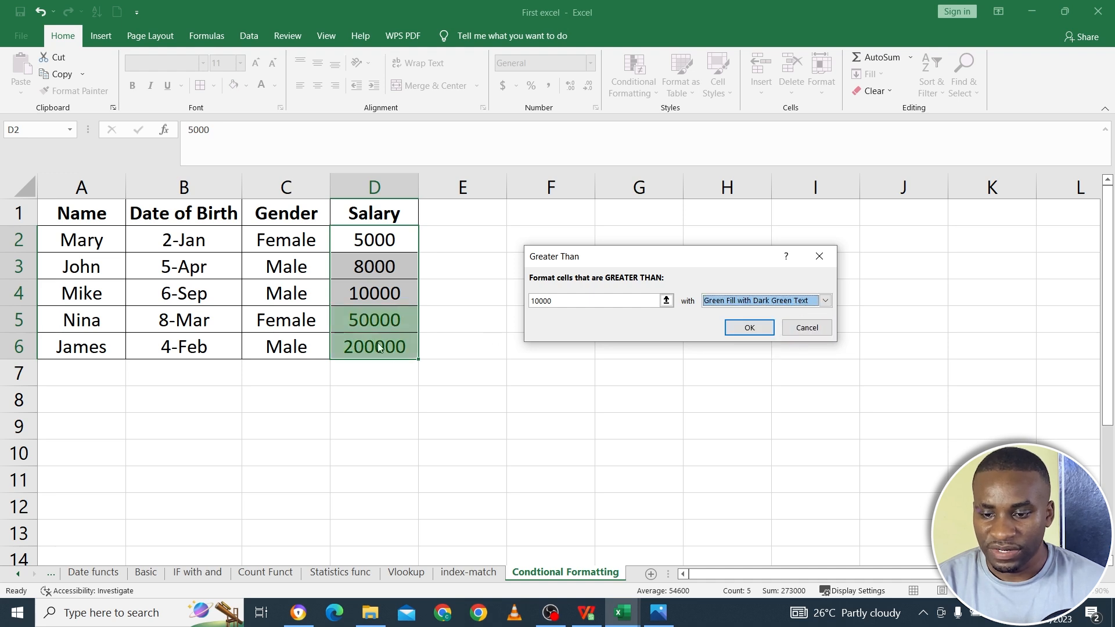
- Set the Greater Than rule's format to Light Red Fill and apply it to the salary cells
left_click(825, 301)
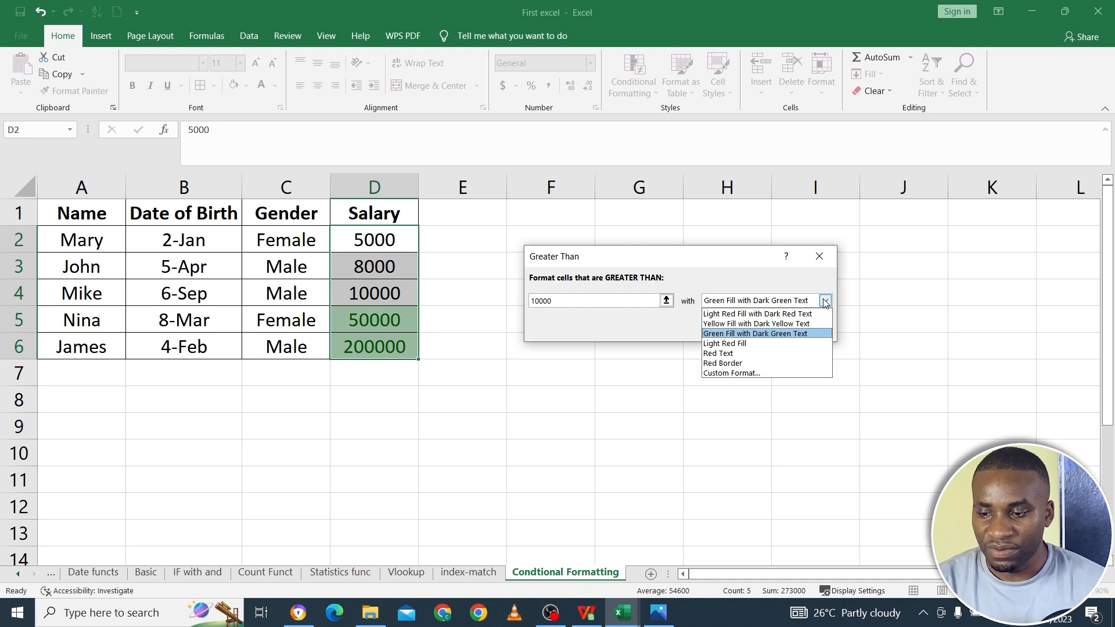
left_click(788, 344)
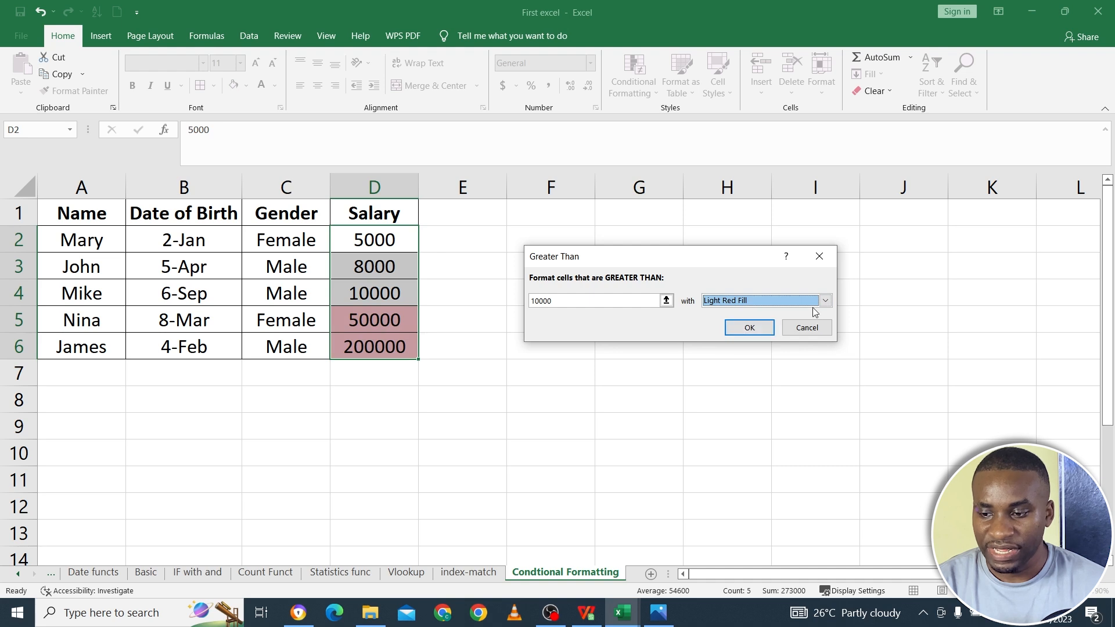
left_click(760, 328)
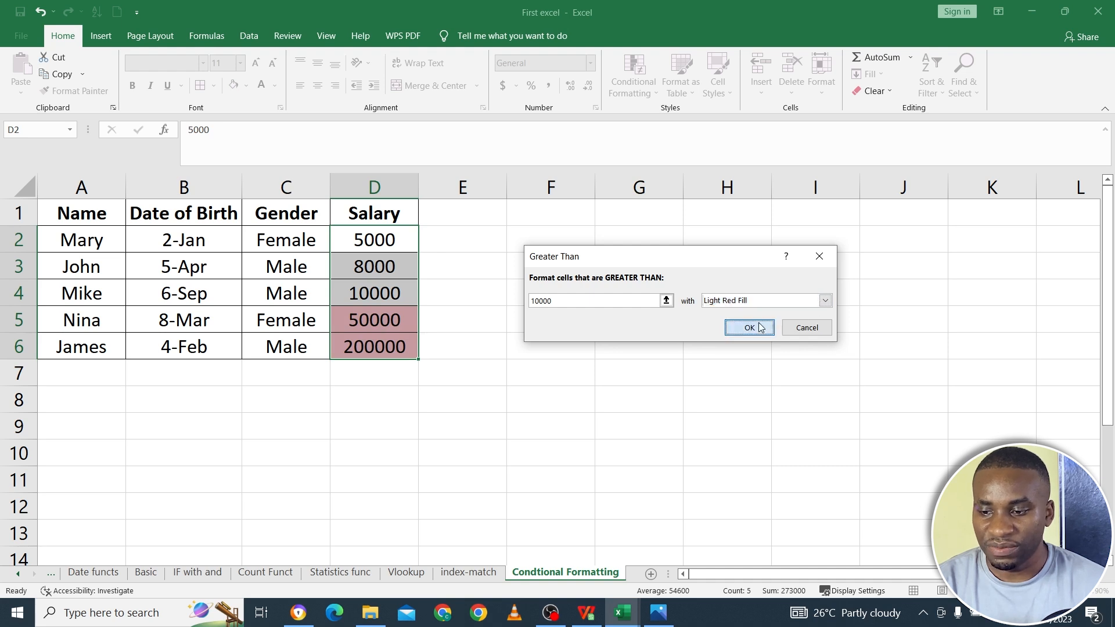
left_click(446, 377)
- Set the salary in D3 to 80000 to test the Greater Than rule
left_click_drag(381, 244, 385, 345)
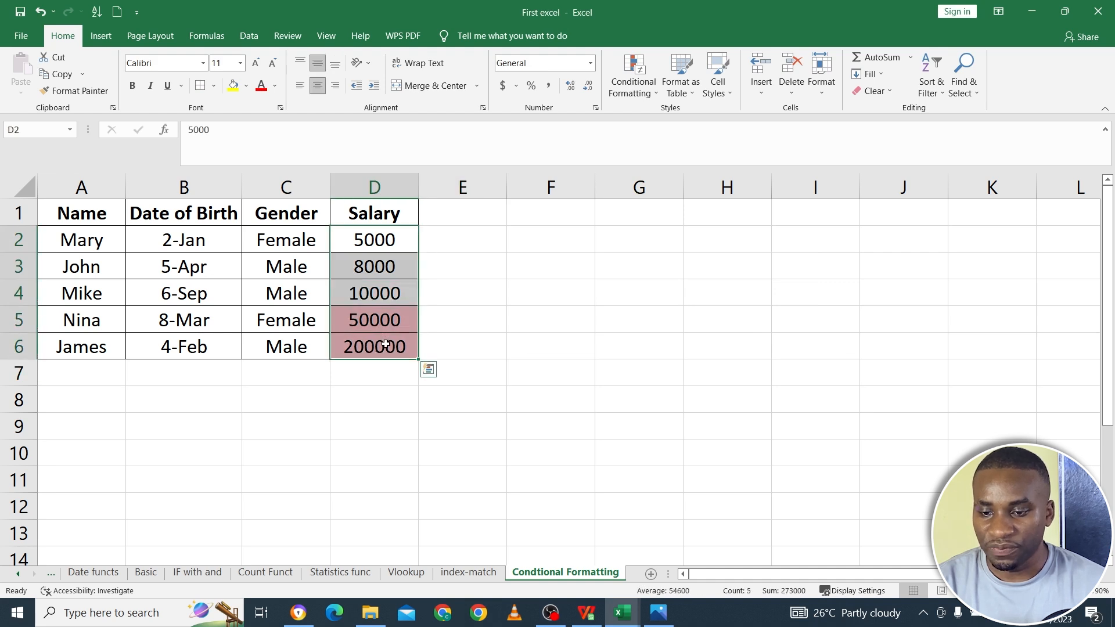
double_click(375, 278)
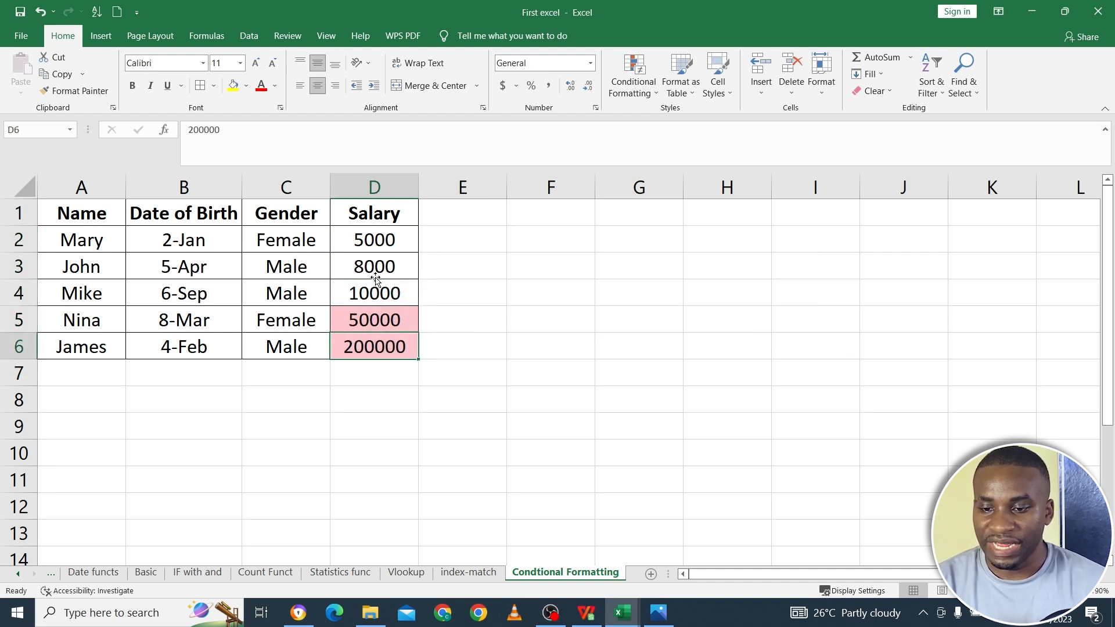
left_click(364, 266)
type("800")
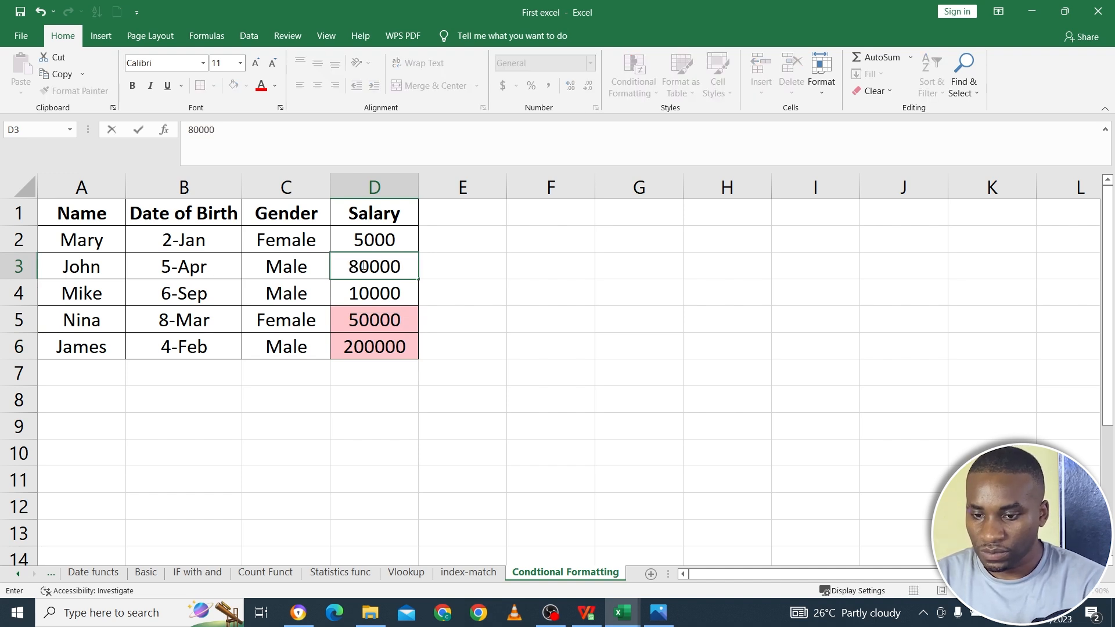
key("Return")
left_click(362, 265)
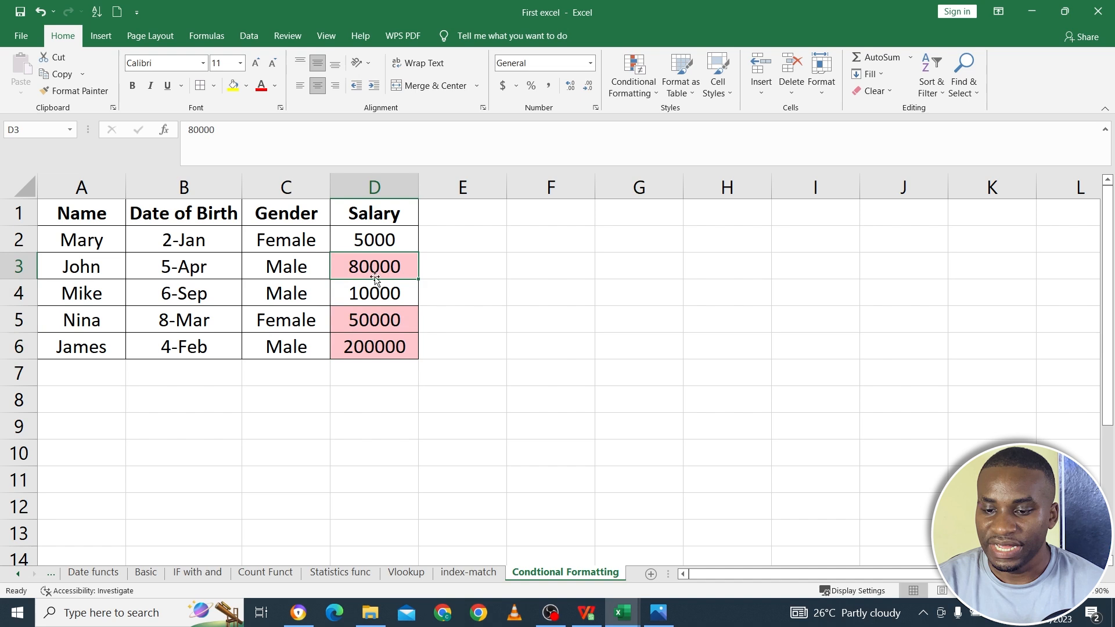
- Set the salary in D5 to 5000 to test the Greater Than rule
left_click(376, 284)
left_click(376, 315)
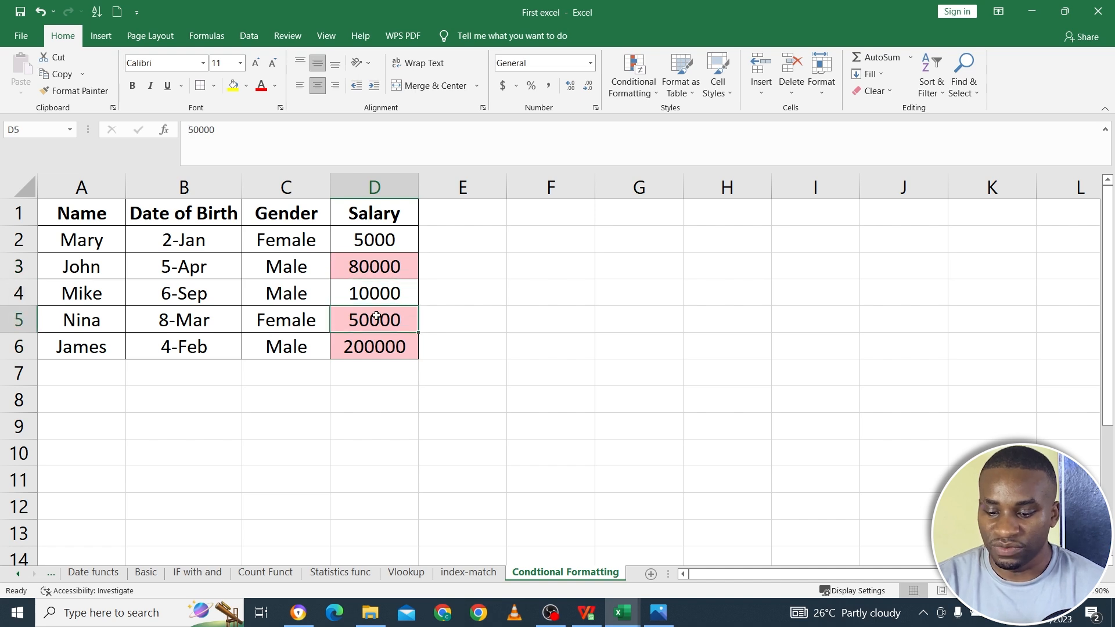
type("5000")
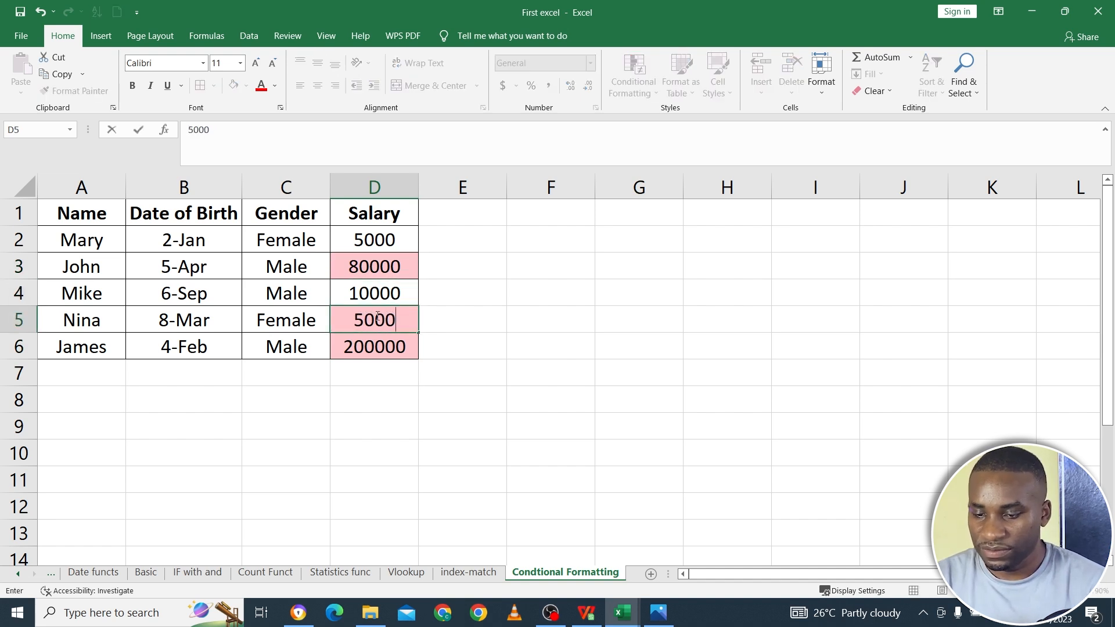
key("Return")
left_click(376, 316)
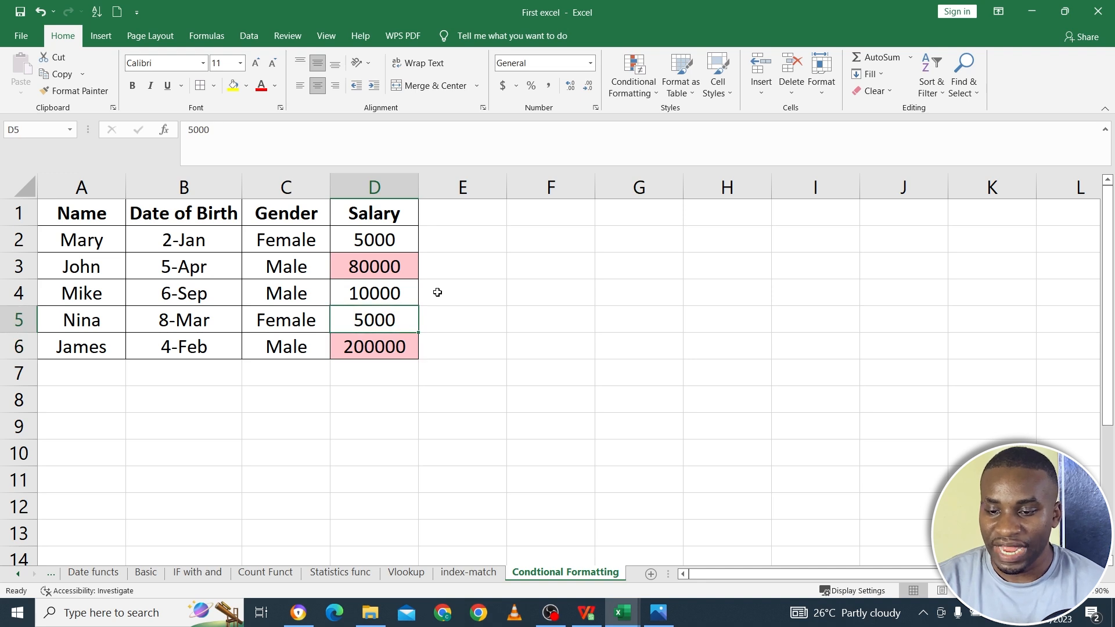
- Set up a Less Than highlight rule on the salaries D3:D6 with the threshold 5000
left_click_drag(371, 238, 375, 338)
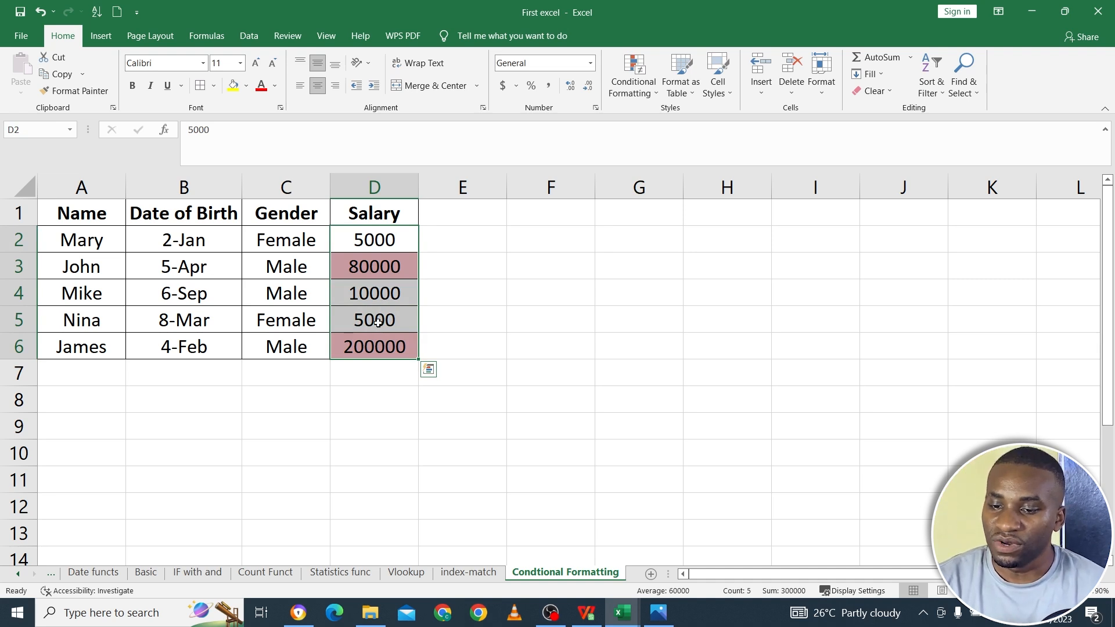
left_click(377, 322)
left_click_drag(378, 268, 375, 346)
left_click_drag(381, 267, 380, 342)
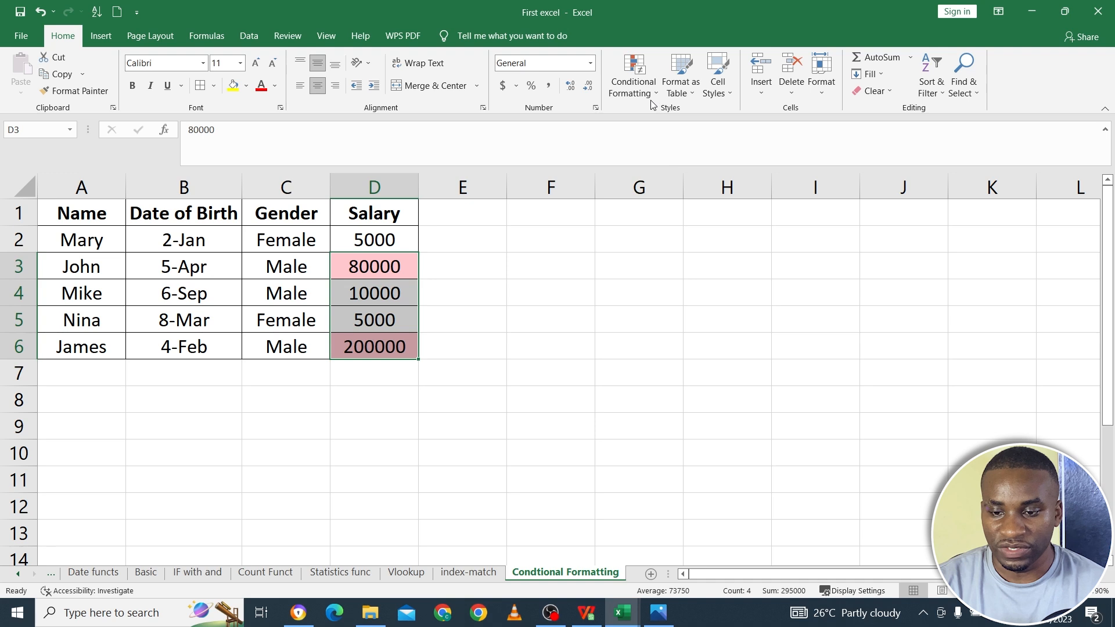
left_click_drag(386, 267, 389, 342)
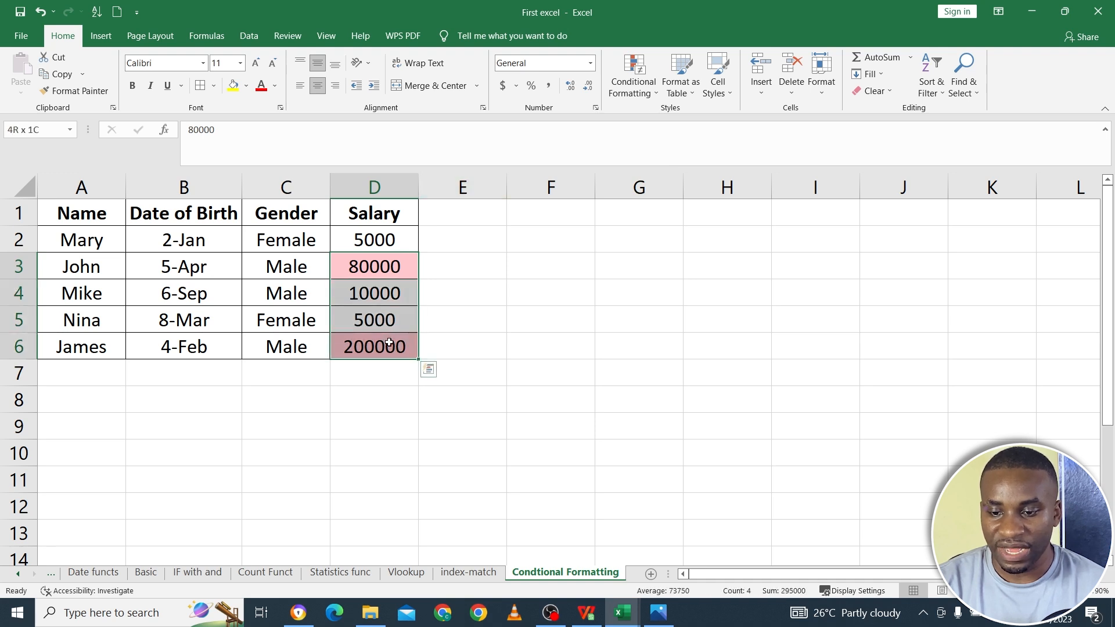
left_click(647, 86)
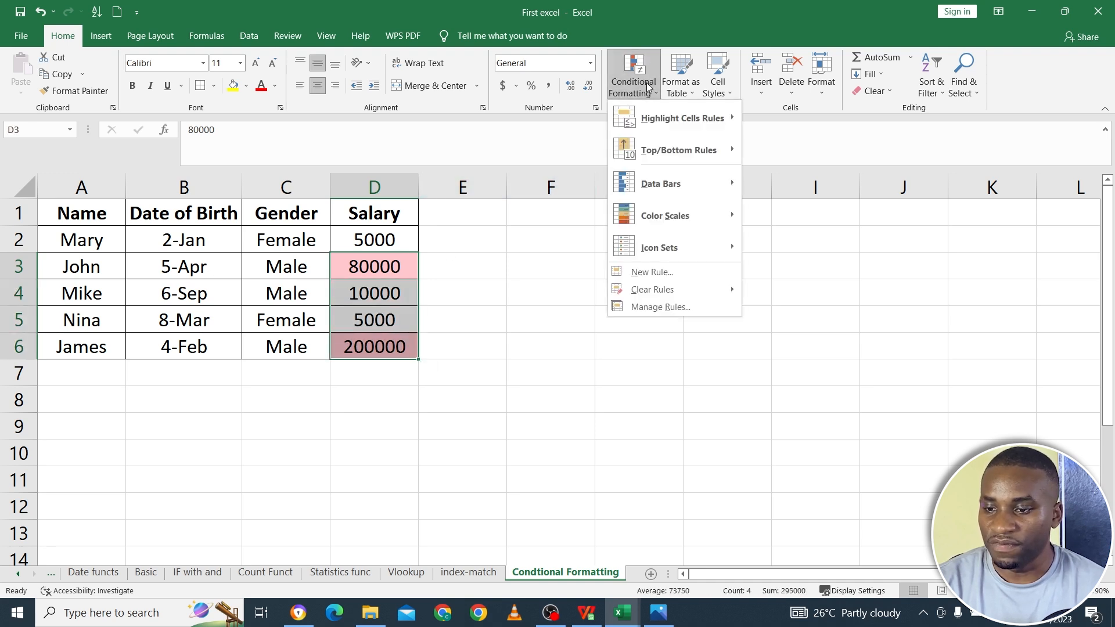
mouse_move(688, 117)
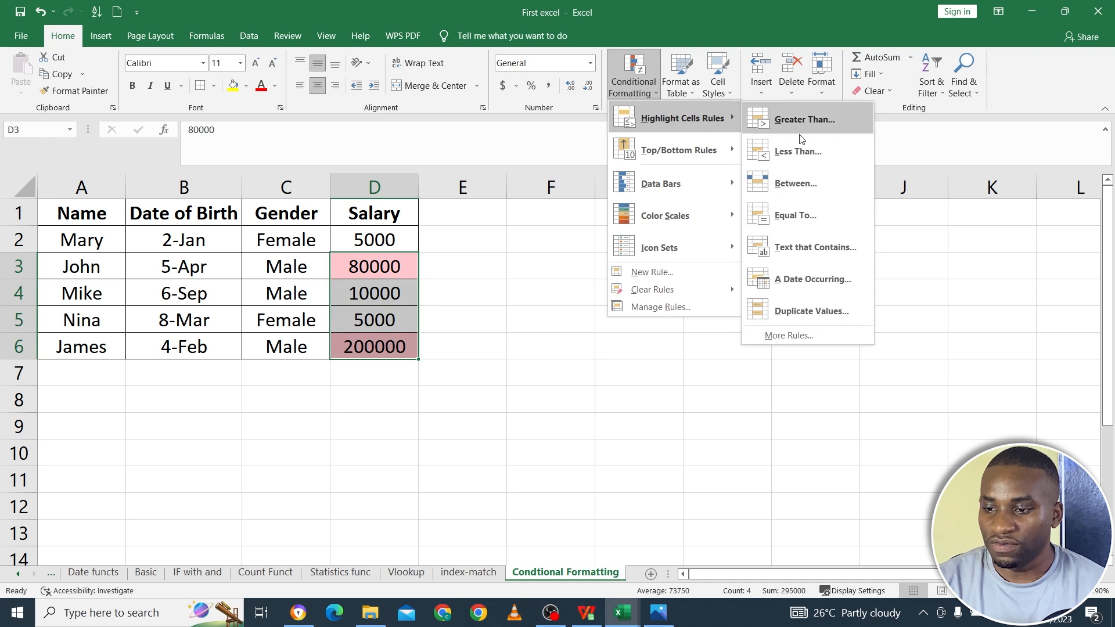
left_click(798, 151)
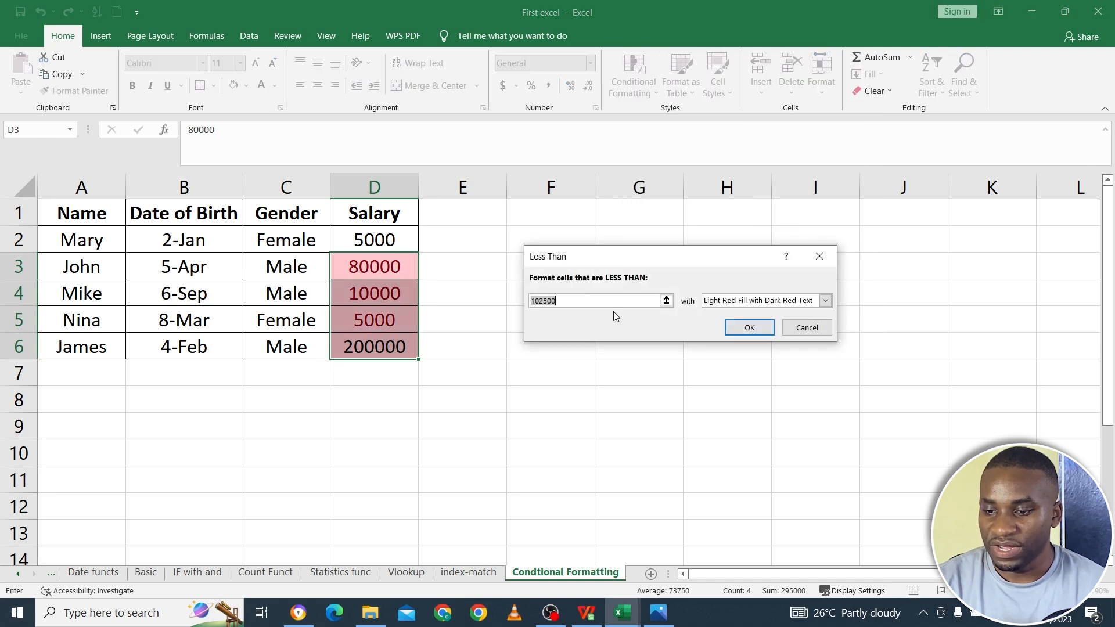
key("BackSpace")
type("5")
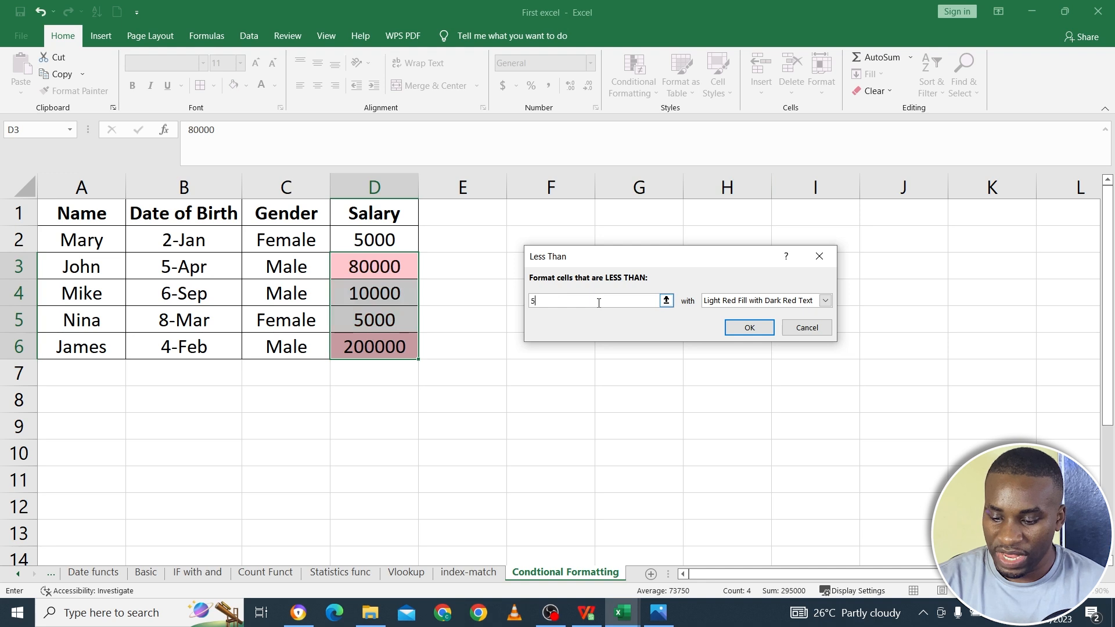
type("0000")
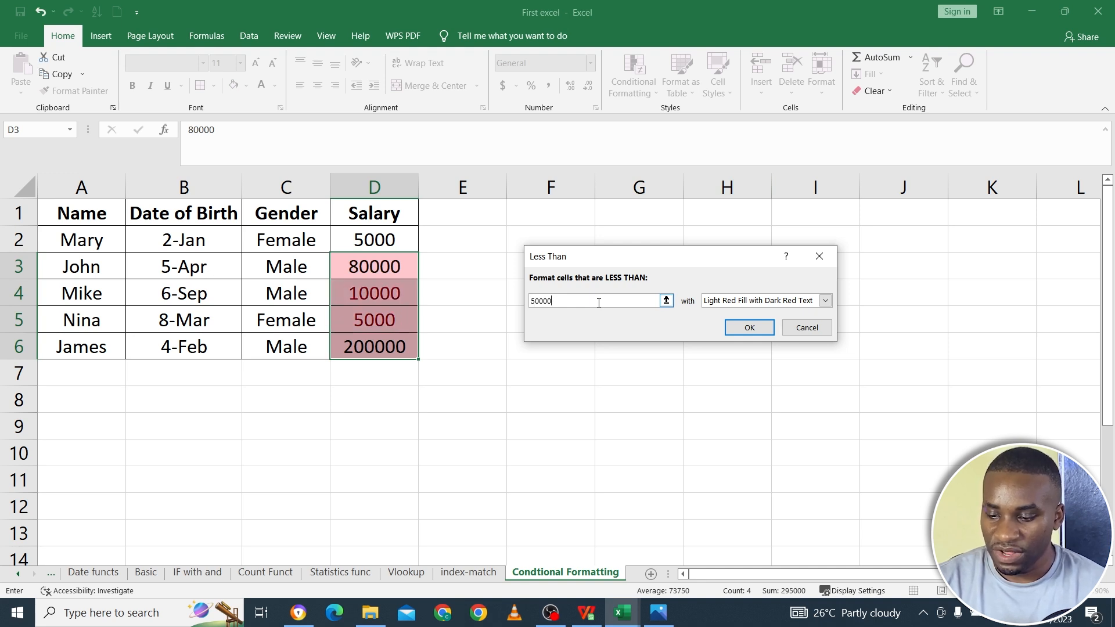
key("BackSpace")
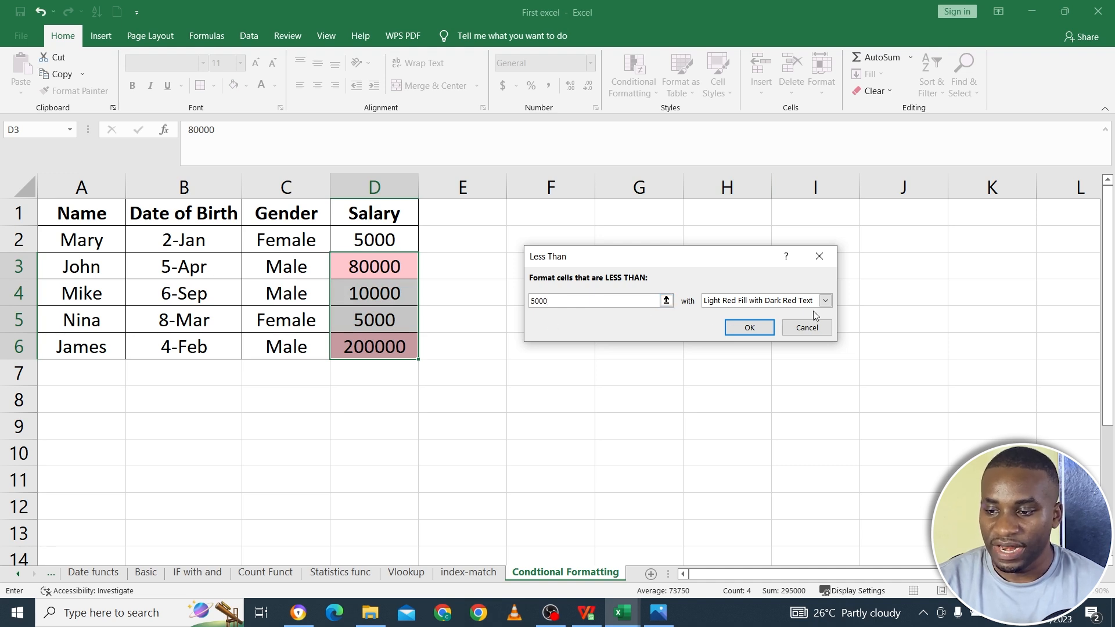
- Set the Less Than rule's format to Green Fill with Dark Green Text and apply it to the selected salaries
left_click(824, 301)
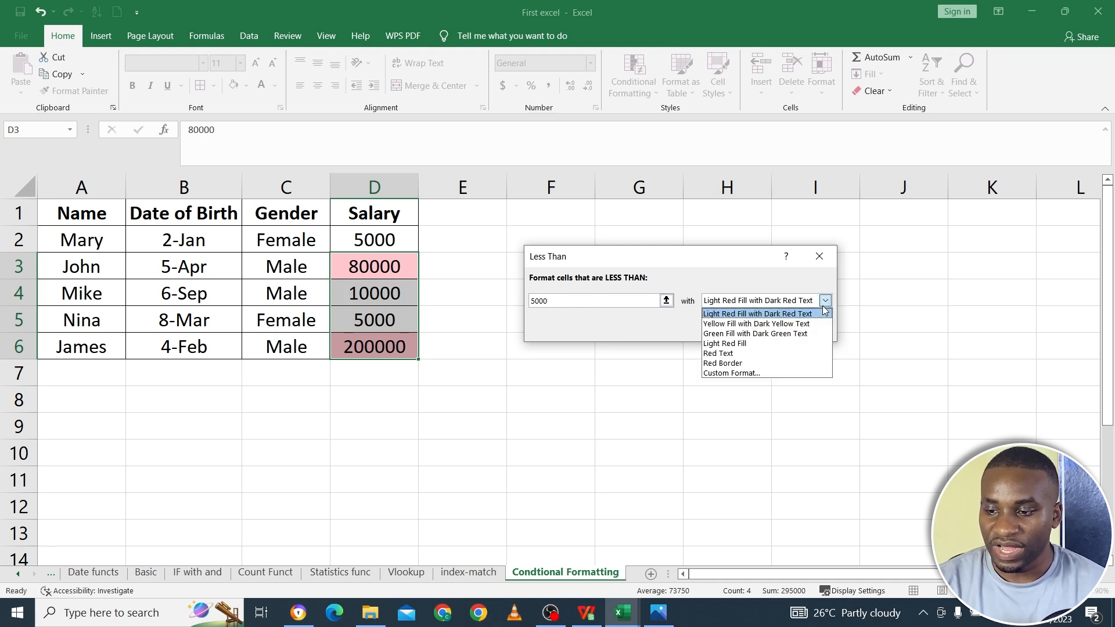
left_click(768, 345)
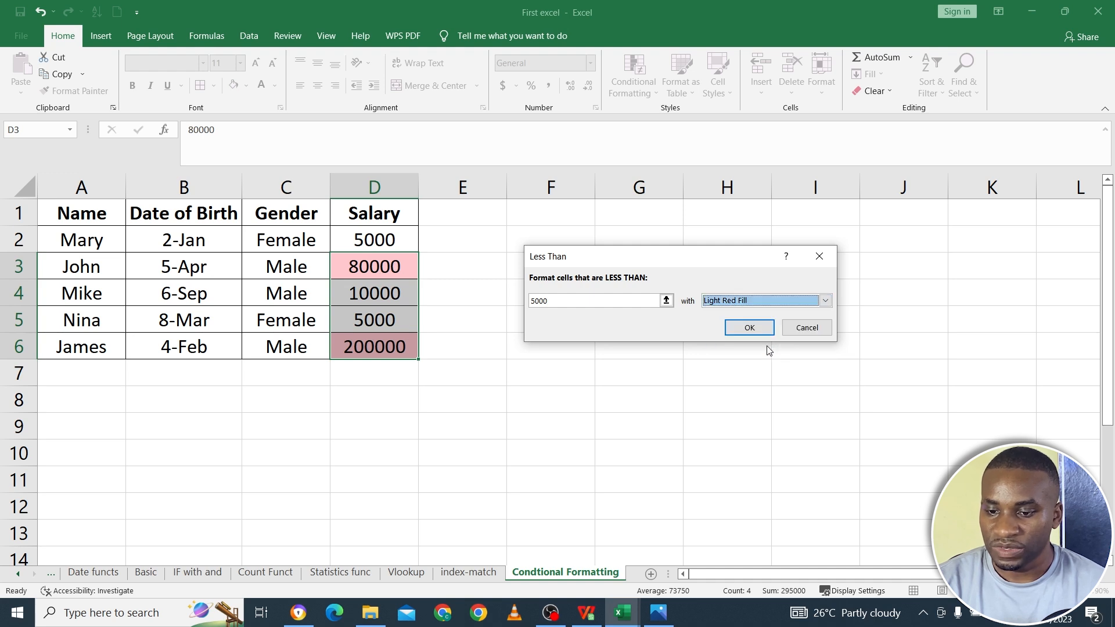
left_click(776, 302)
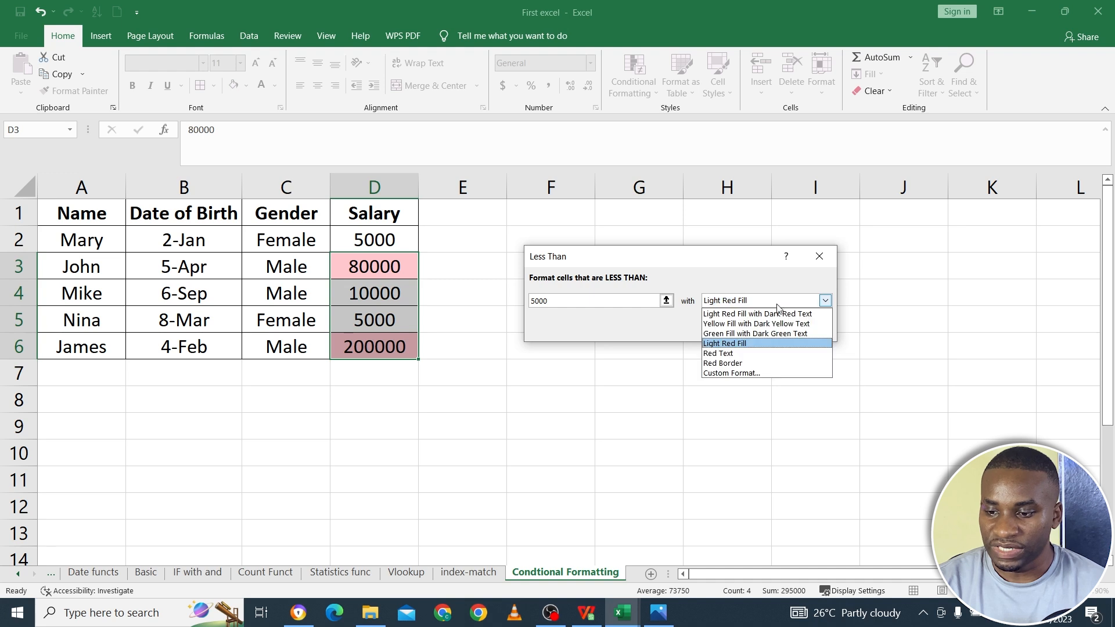
left_click(755, 333)
left_click(749, 327)
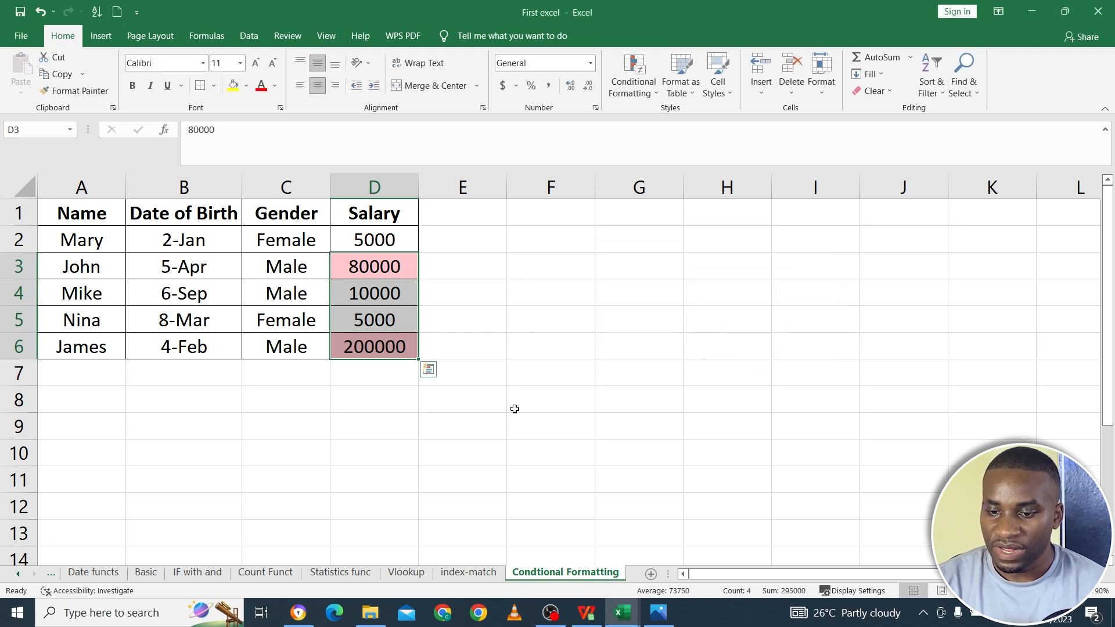
left_click(486, 416)
- Examine the settings of the Between and Equal To highlight rules for the salaries D2:D6, cancelling both
left_click_drag(383, 241, 385, 346)
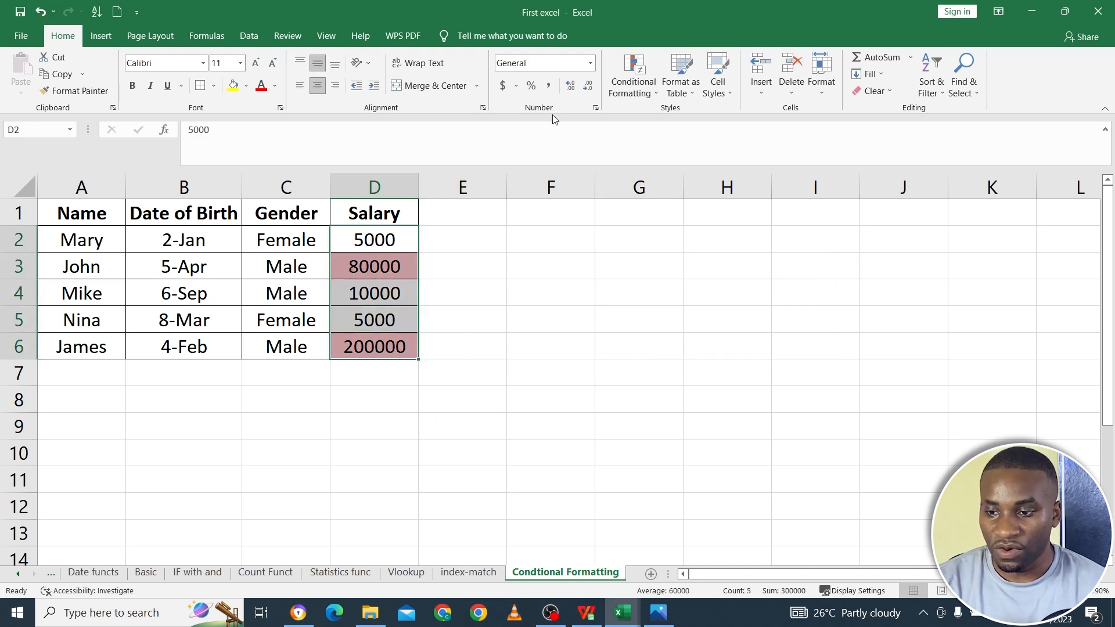
left_click(650, 79)
mouse_move(683, 118)
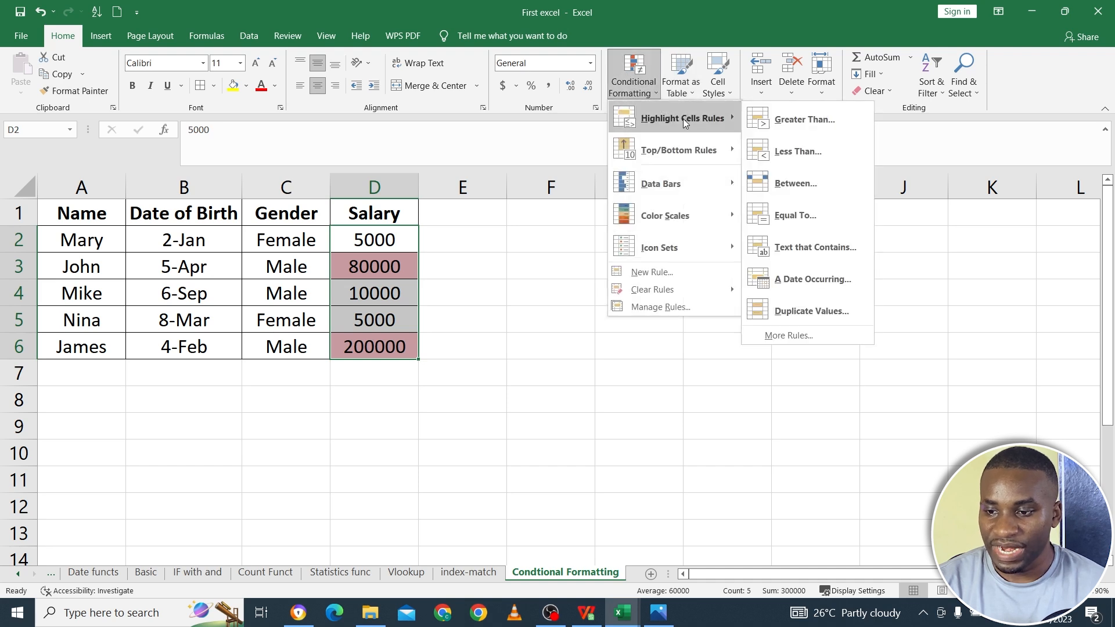
left_click(796, 184)
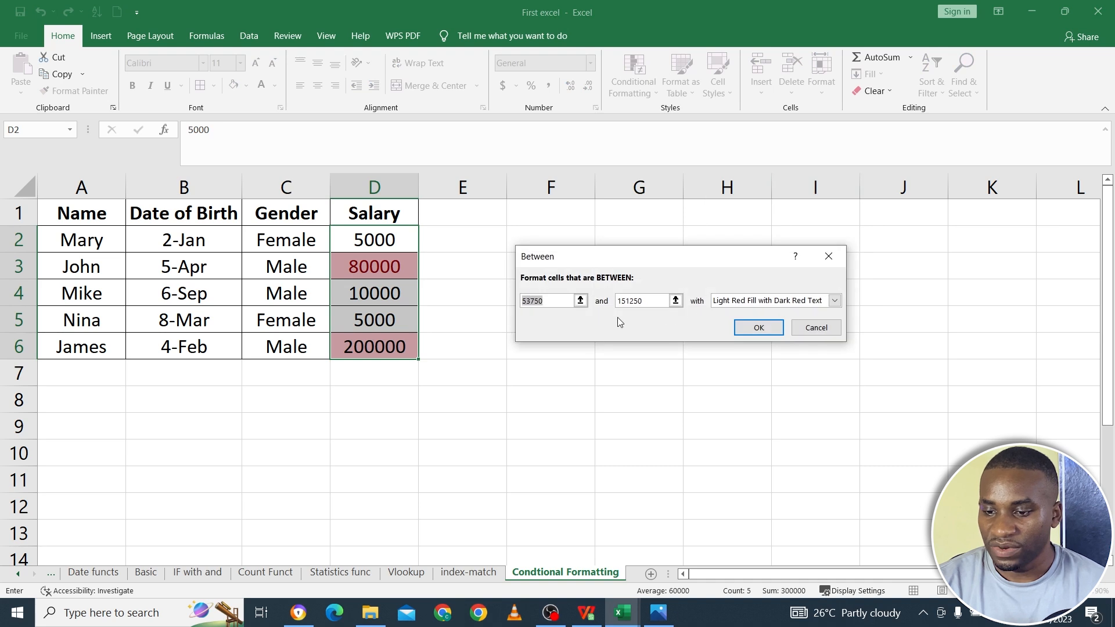
left_click(806, 331)
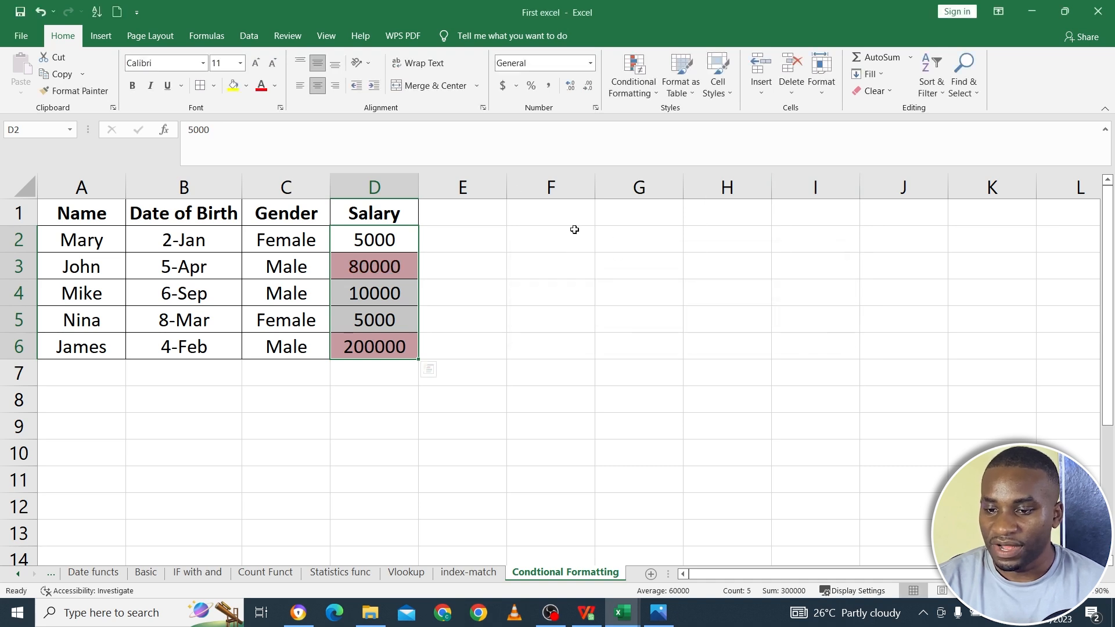
left_click(632, 82)
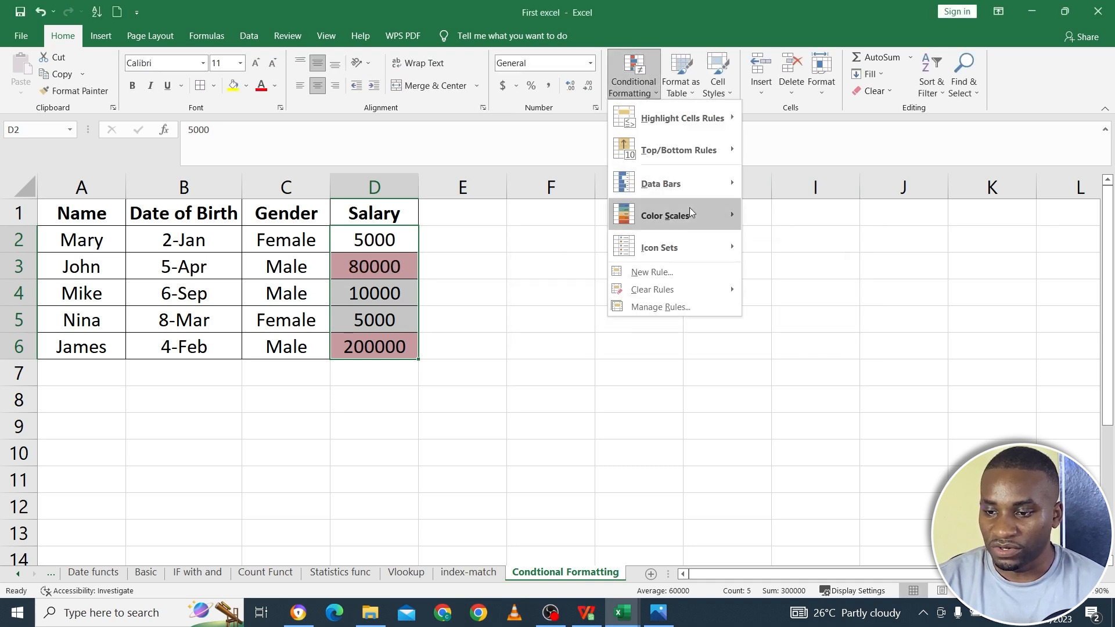
mouse_move(729, 119)
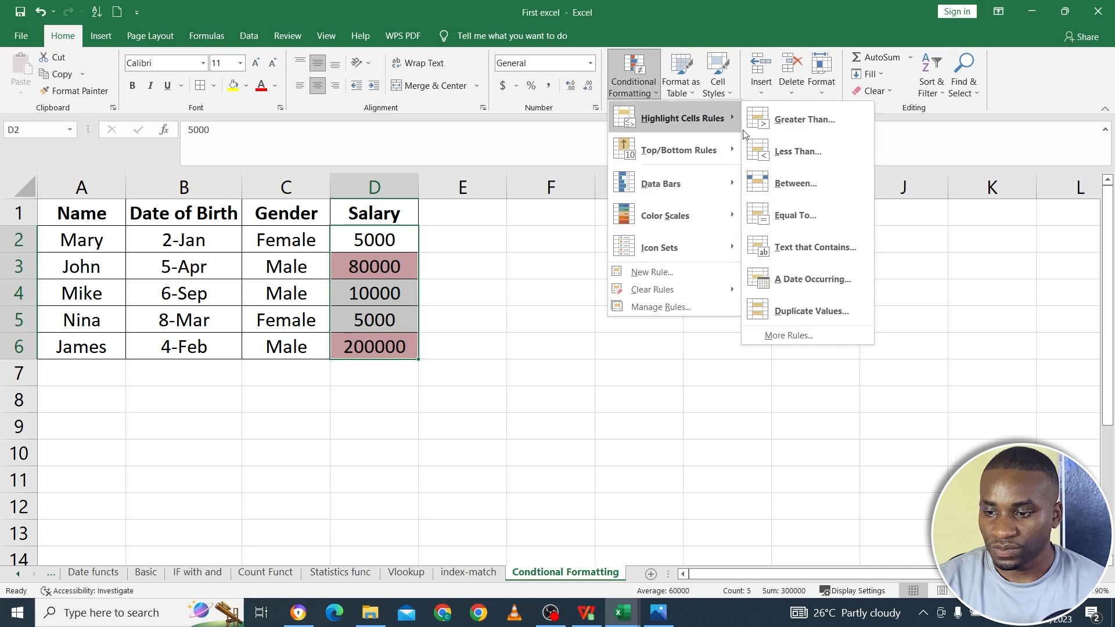
left_click(793, 215)
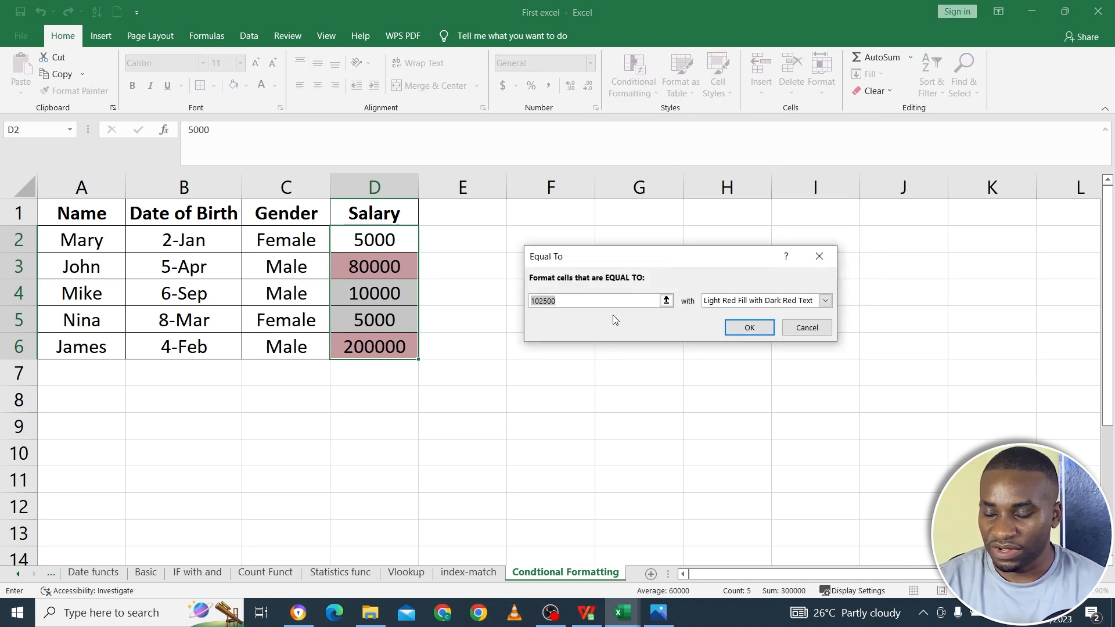
left_click(808, 327)
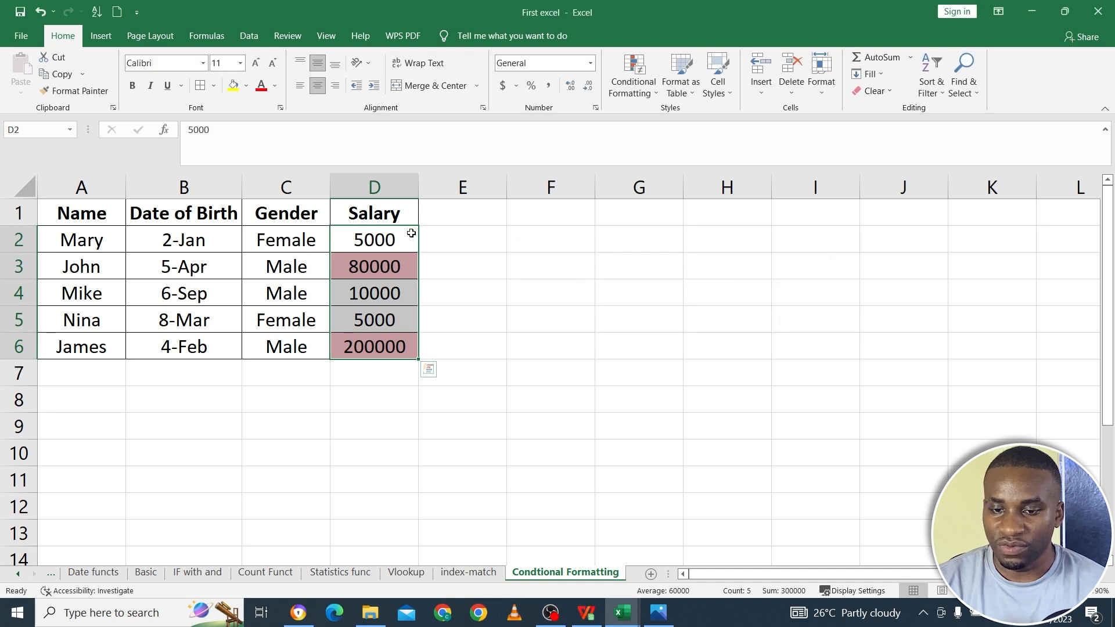
- Undo the Less Than rule, the two salary edits and the Greater Than highlighting
left_click(40, 12)
left_click(39, 12)
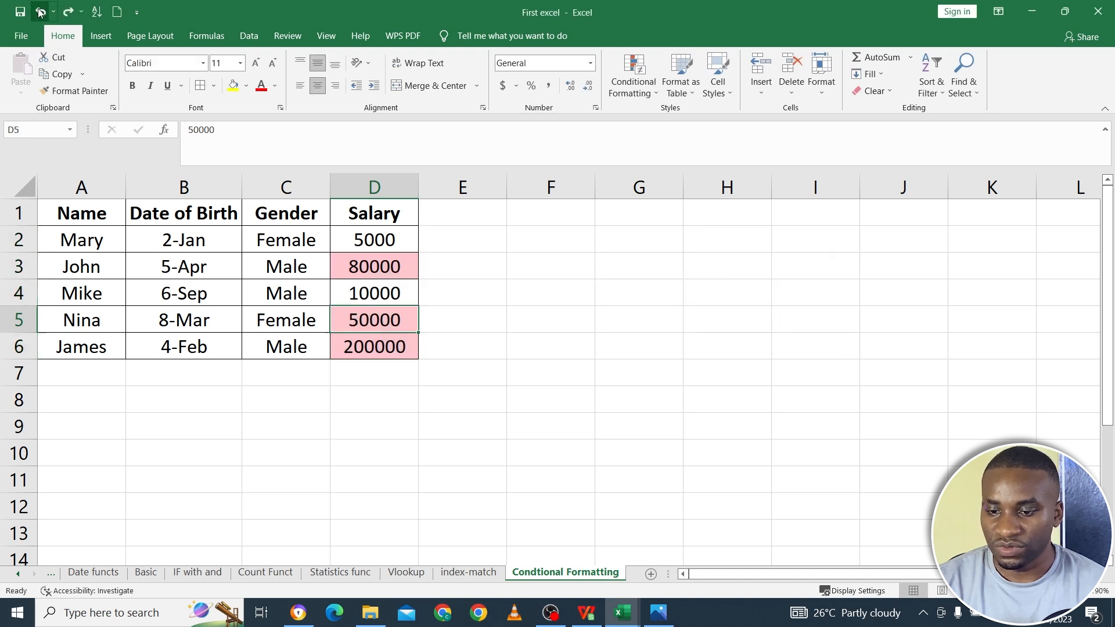
left_click(39, 12)
left_click(40, 12)
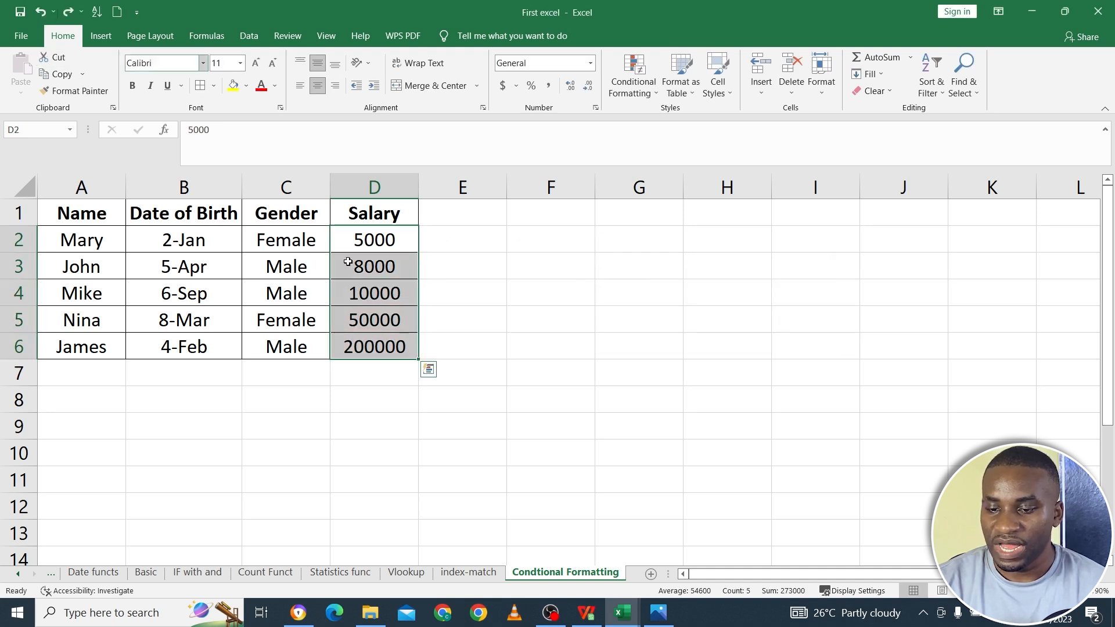
left_click(541, 374)
- Highlight the top 28% of the salaries D2:D6 with Light Red Fill with Dark Red Text using a Top 10% rule
left_click_drag(369, 230, 371, 348)
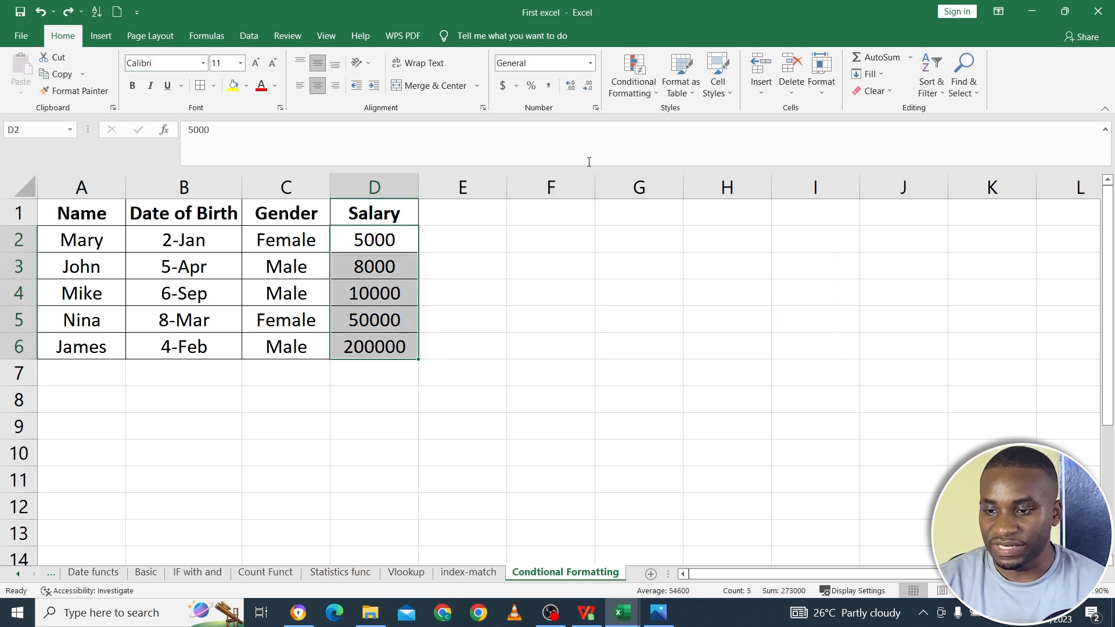
left_click(632, 81)
mouse_move(686, 150)
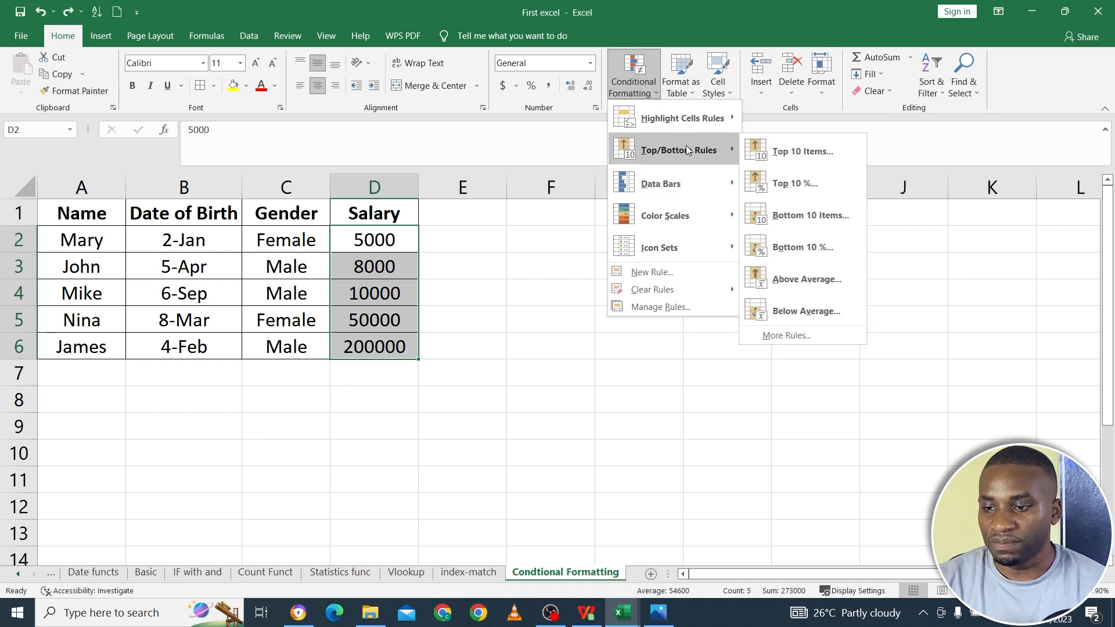
left_click(814, 186)
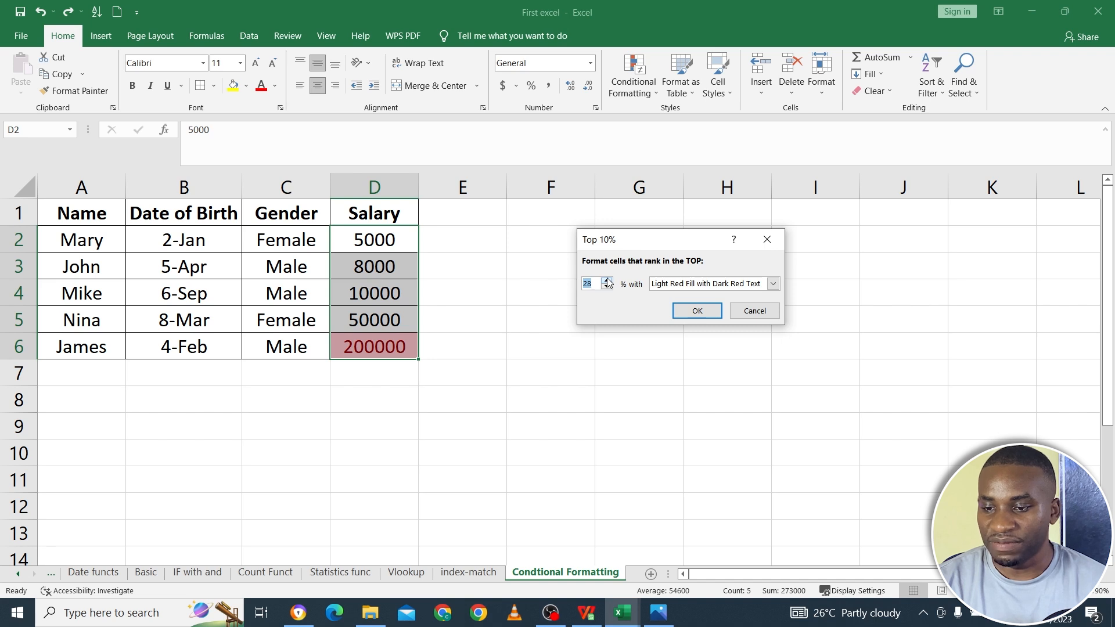
left_click(700, 311)
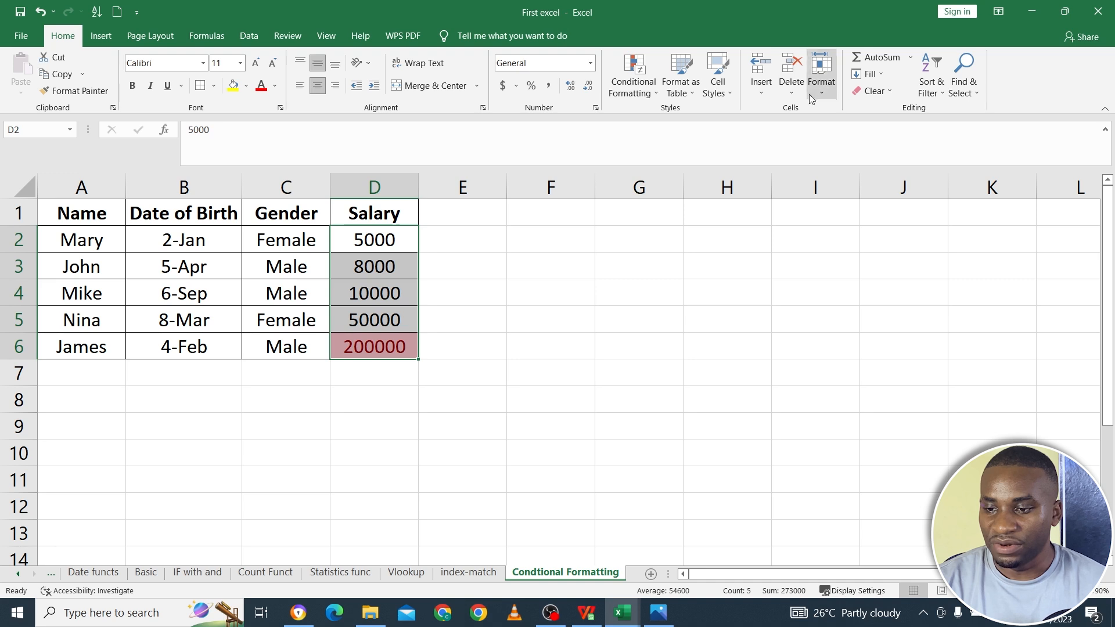
- Preview the Bottom 10% rule on the salaries D2:D6, cancel it, and undo the Top 10% highlighting
left_click(639, 87)
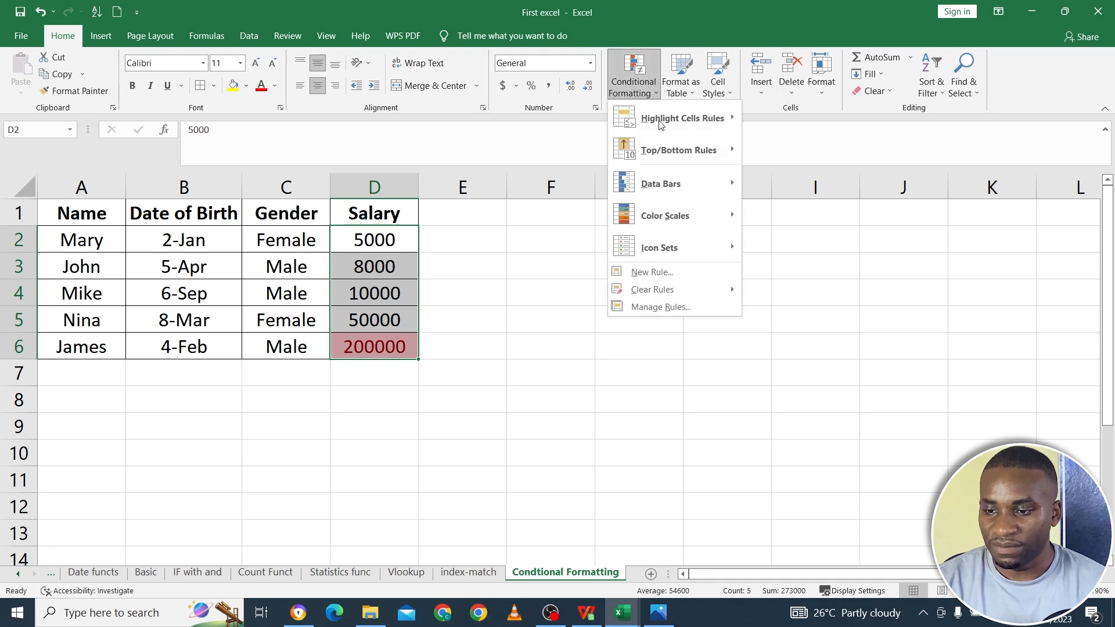
mouse_move(688, 154)
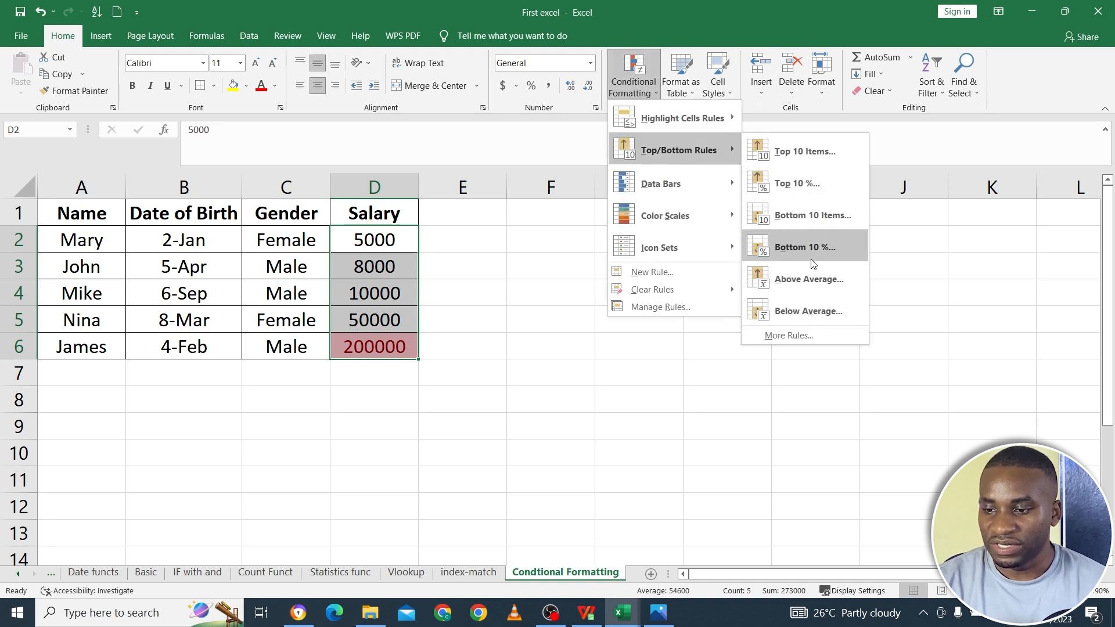
left_click(834, 260)
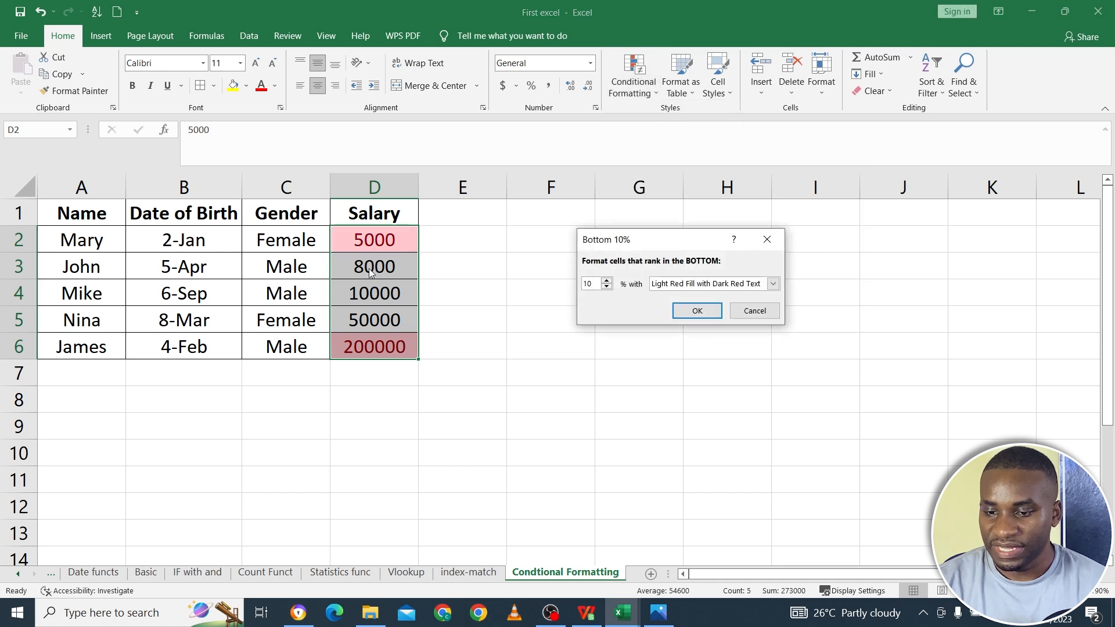
left_click(755, 310)
left_click(513, 312)
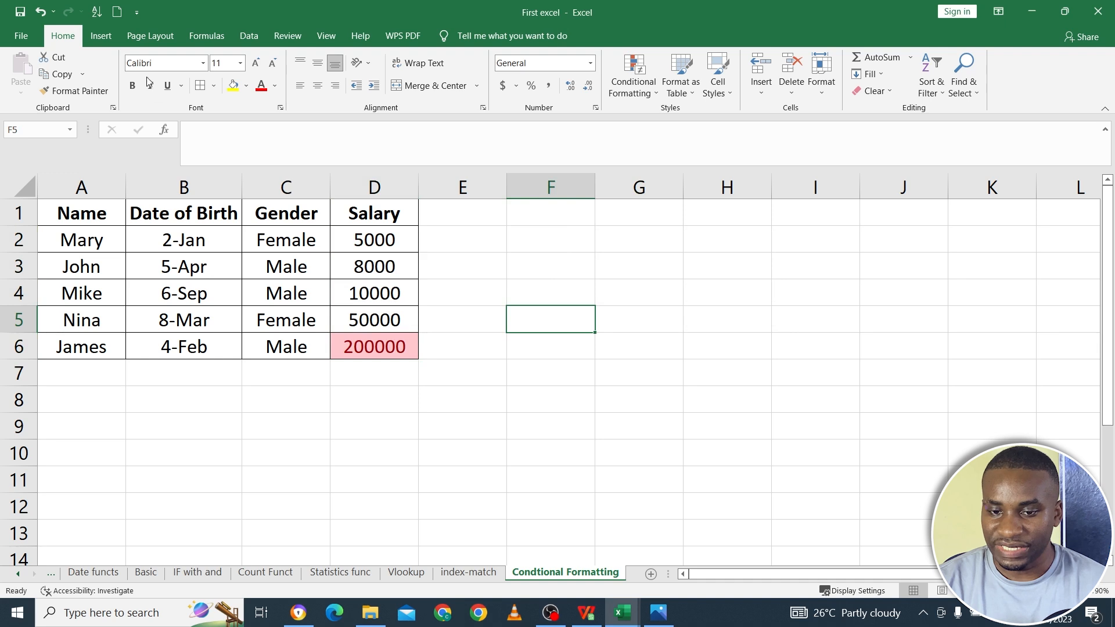
left_click(41, 11)
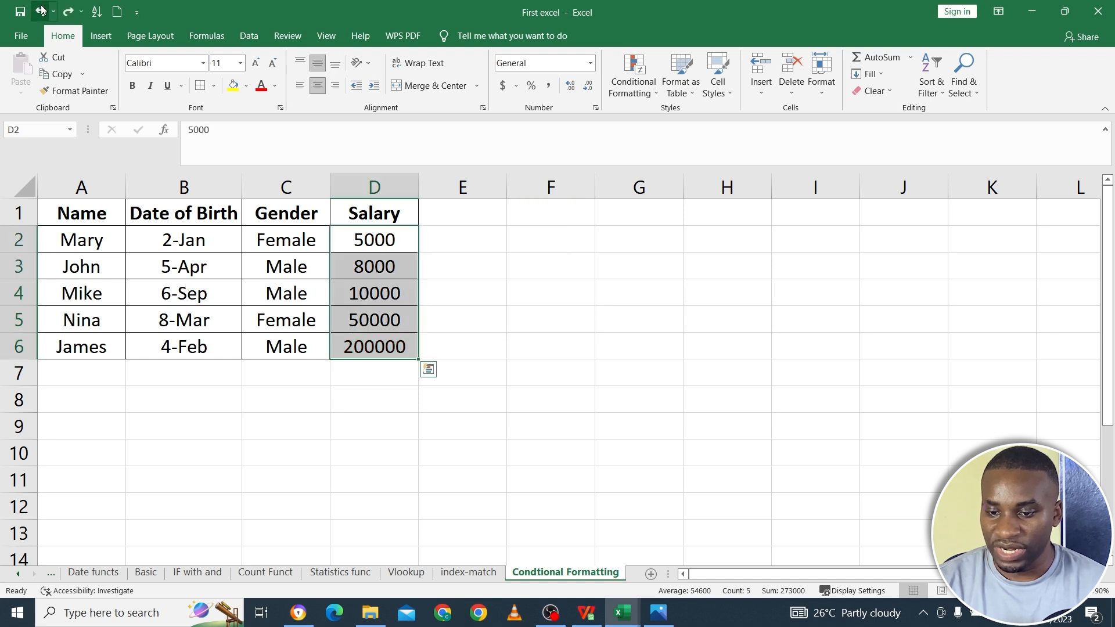
- Apply green solid-fill data bars to the salaries D2:D6
left_click(634, 84)
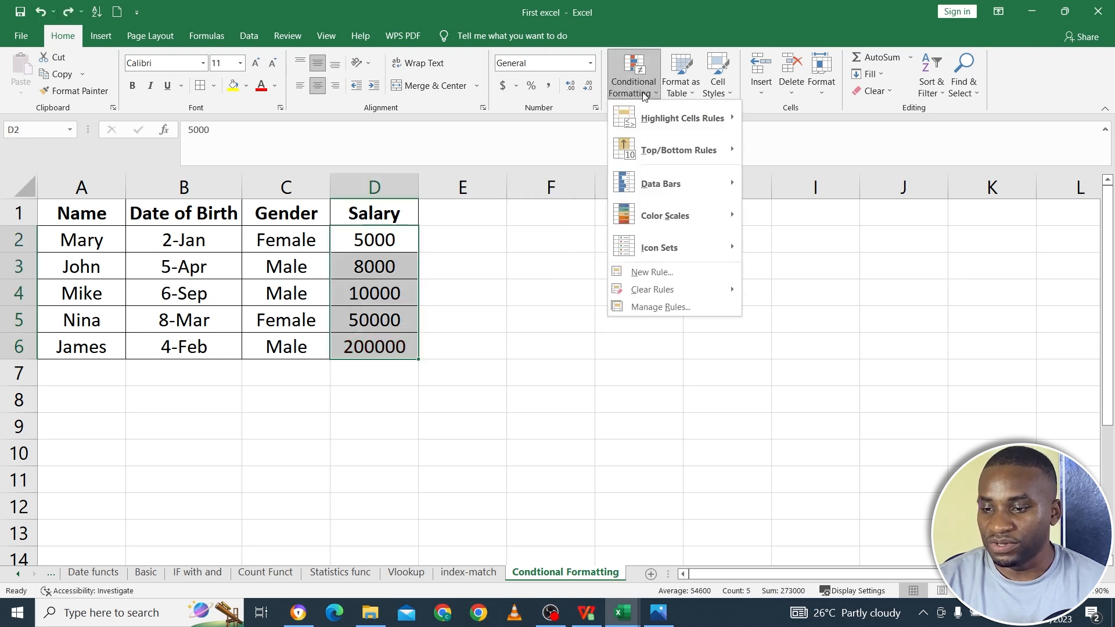
mouse_move(698, 151)
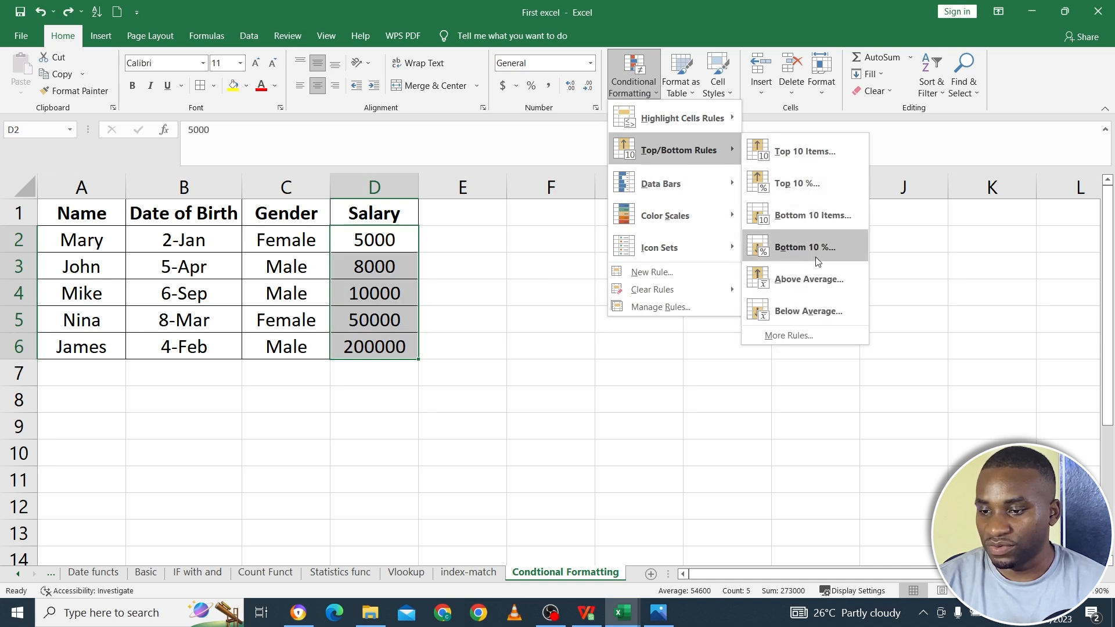
mouse_move(716, 193)
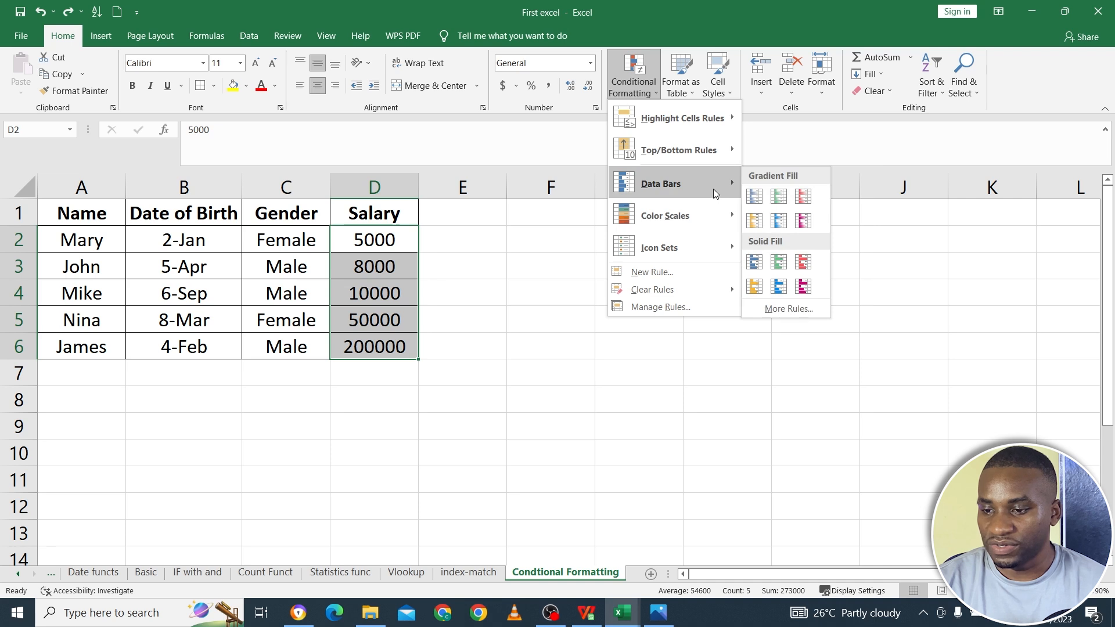
left_click(776, 264)
left_click(481, 406)
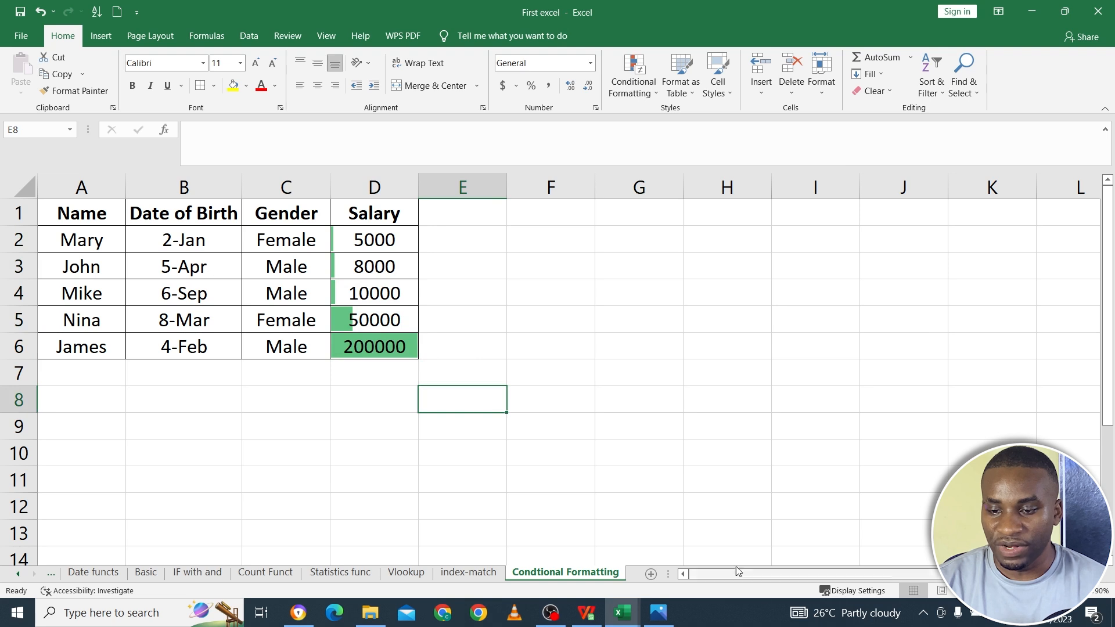
- Enlarge the table and compare the data bar lengths across the salary cells D2:D6
left_click_drag(81, 216, 373, 346)
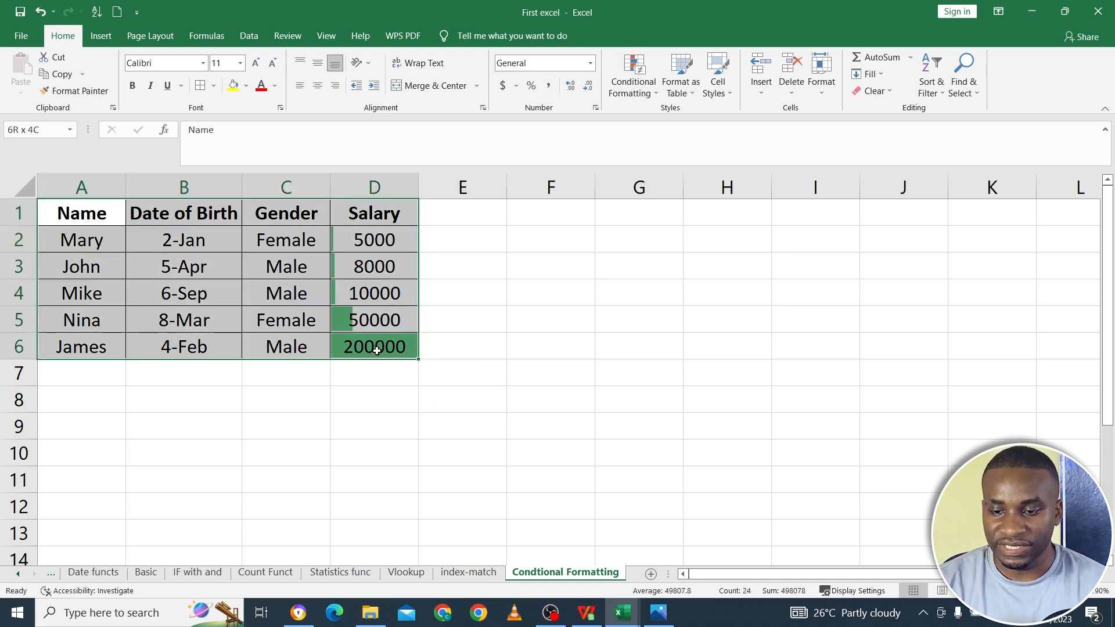
scroll(427, 467, "up", 2, "ctrl")
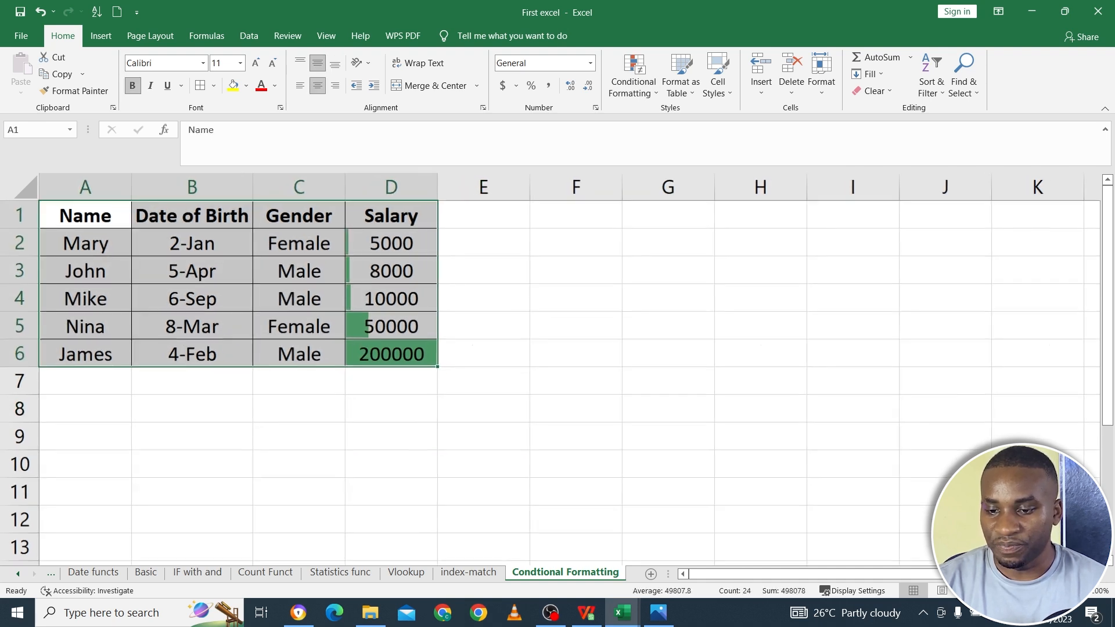
left_click(427, 466)
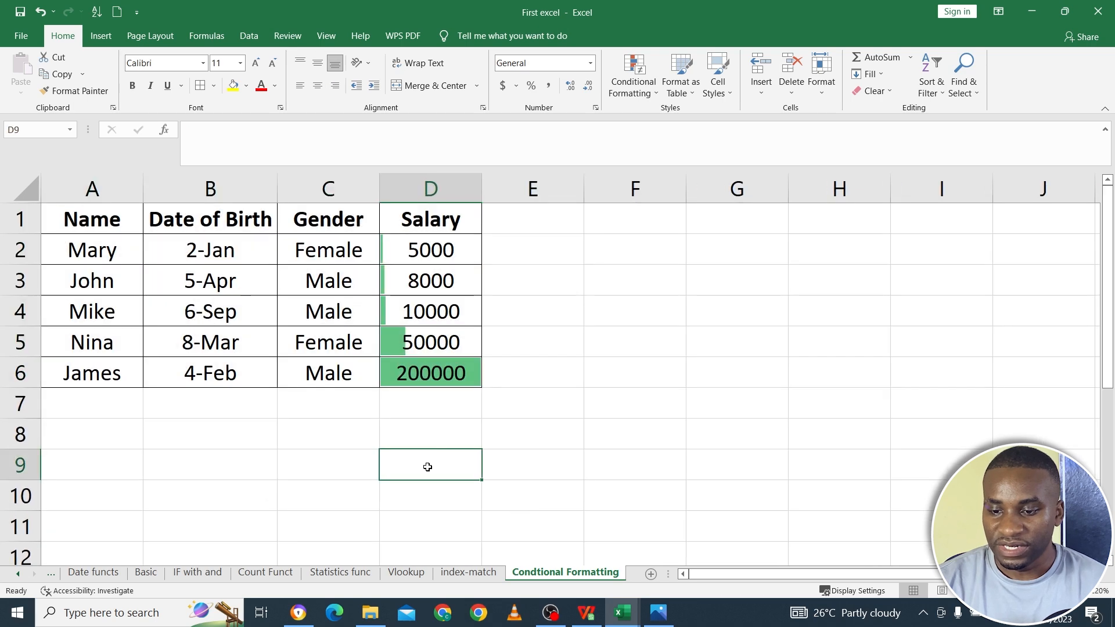
left_click(454, 371)
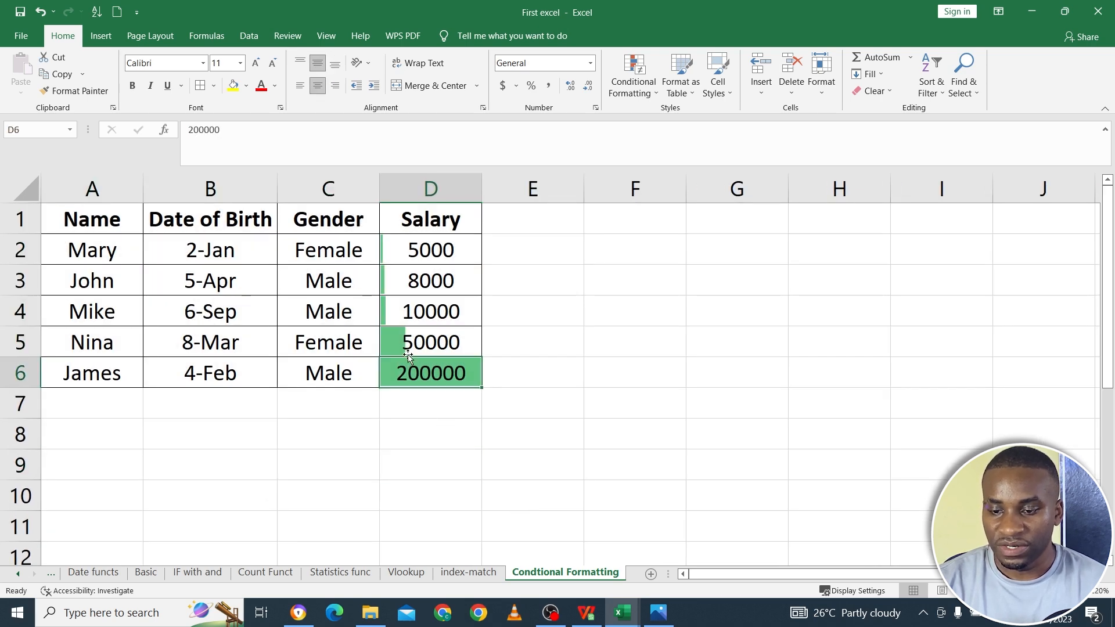
left_click(387, 250)
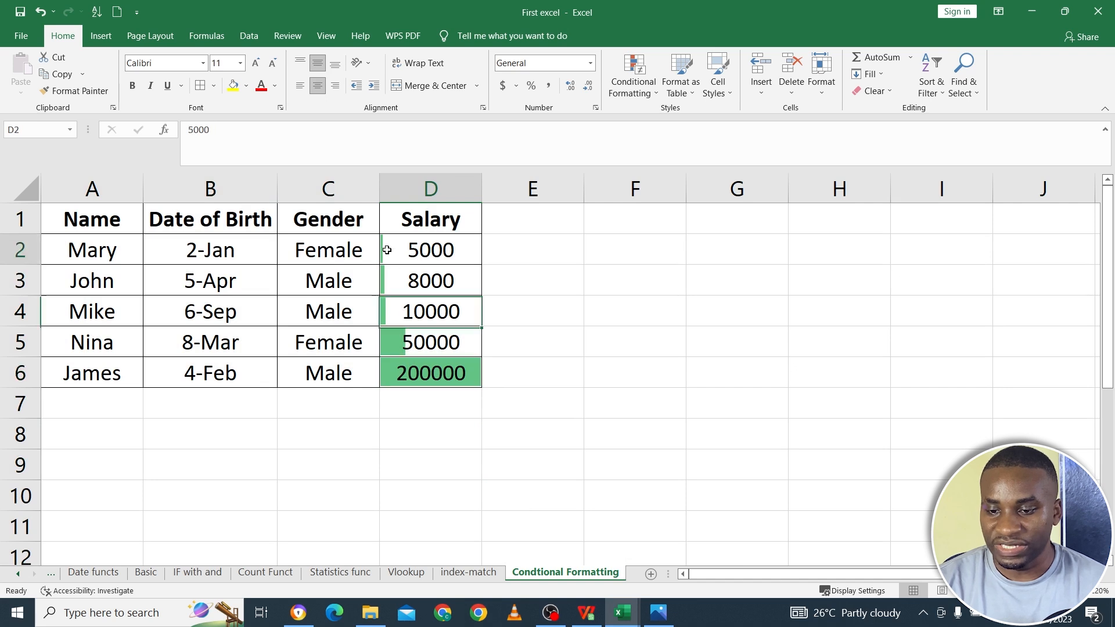
left_click_drag(423, 372, 401, 248)
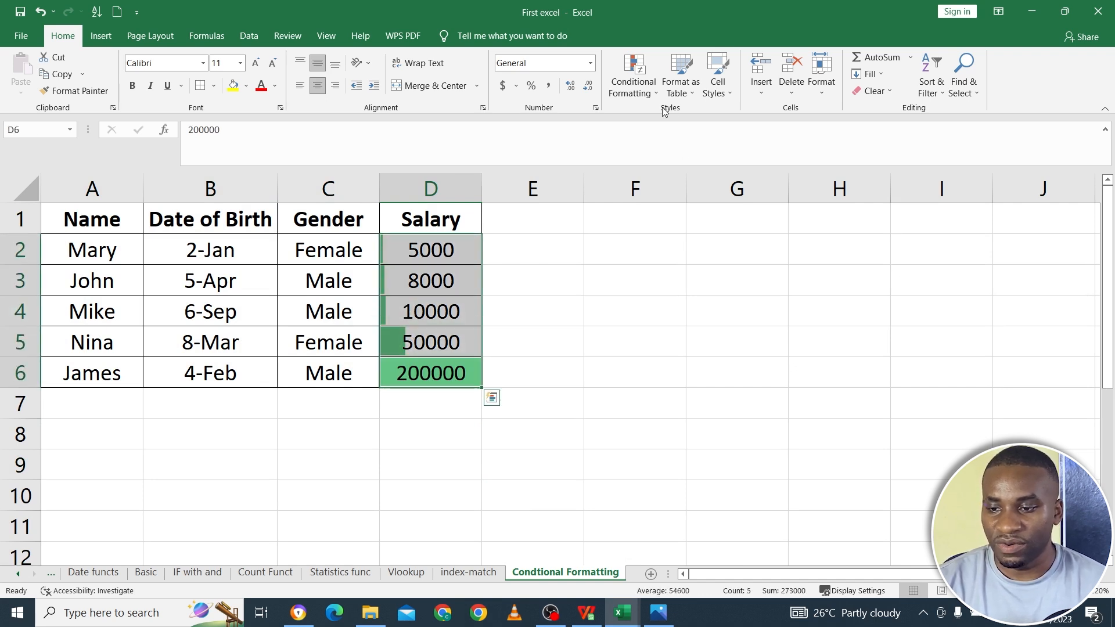
- Undo the data bars on the salaries D2:D6
left_click(633, 76)
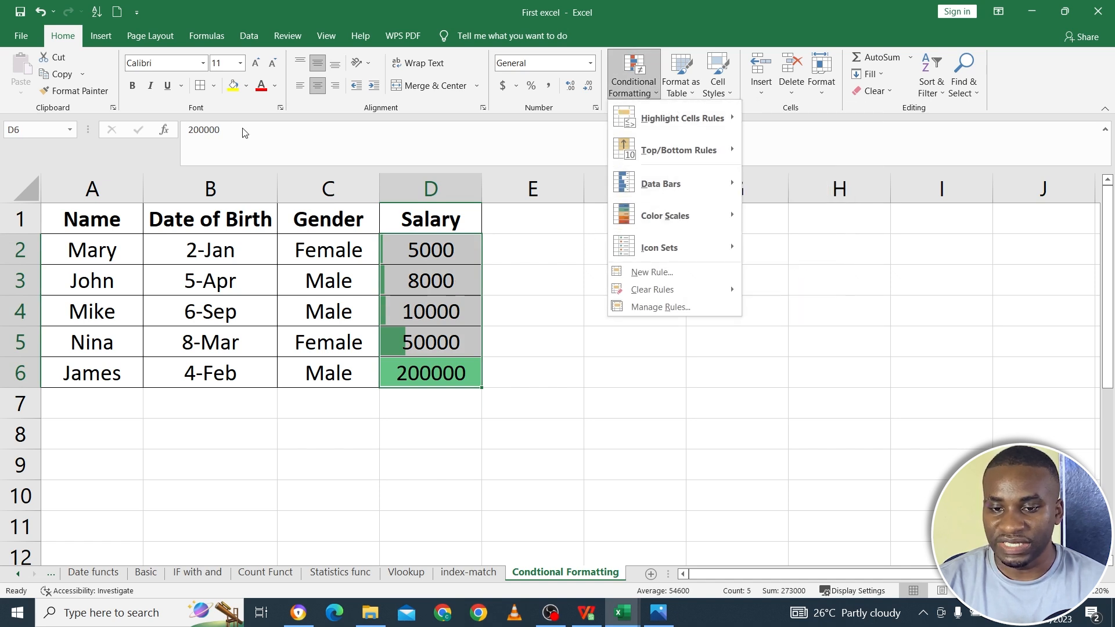
left_click(36, 13)
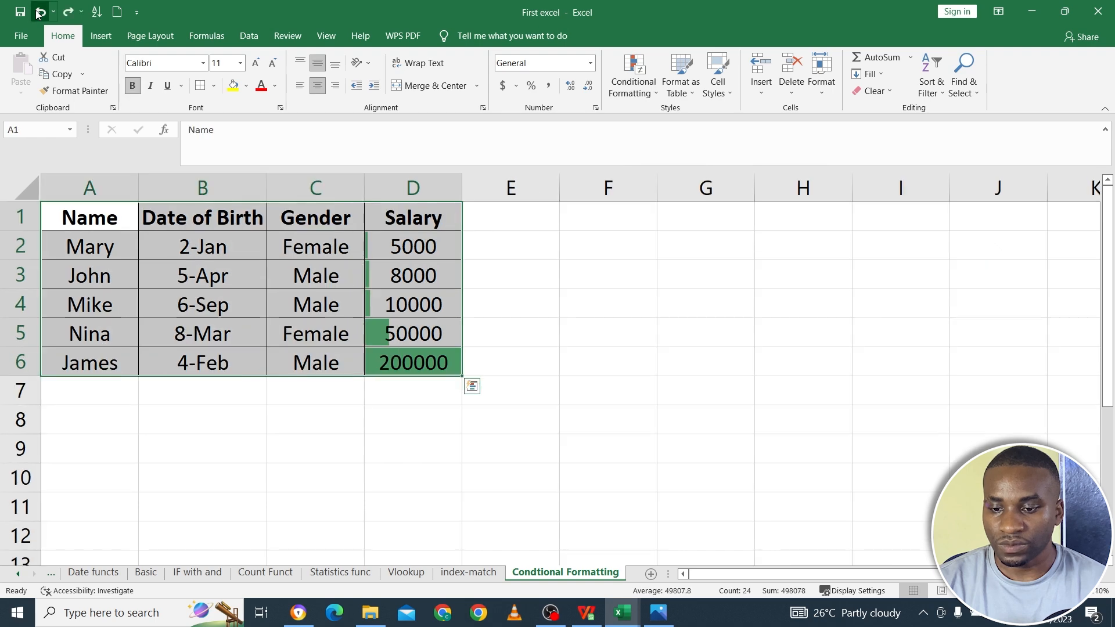
left_click(36, 13)
left_click(36, 13)
left_click(36, 13)
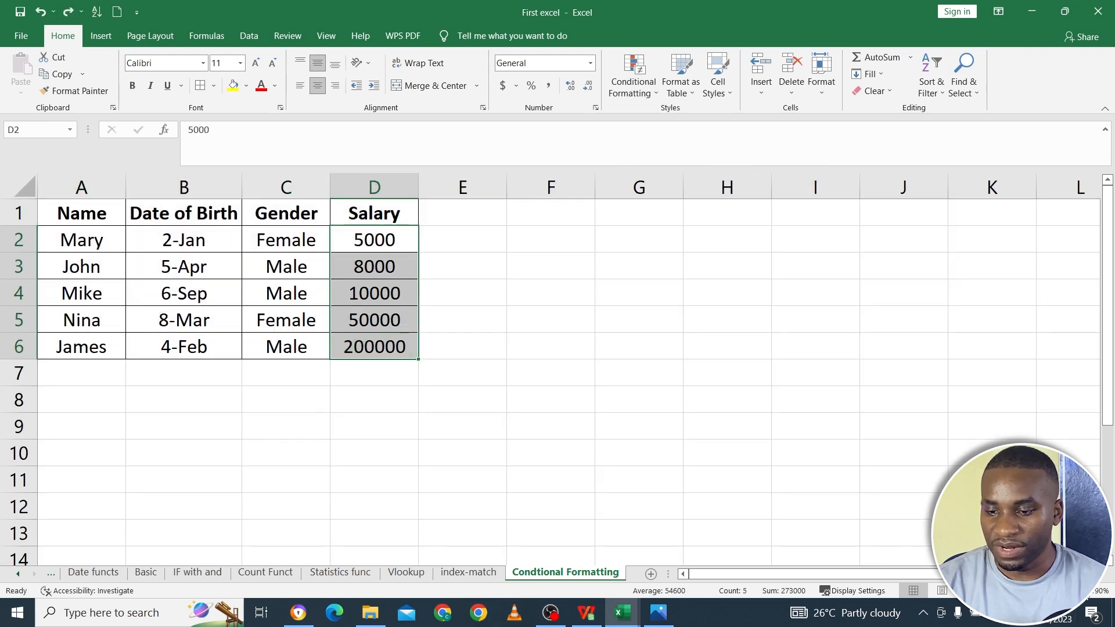
- Apply the Red - Yellow - Green Color Scale to the salaries D2:D6
scroll(841, 311, "up", 4)
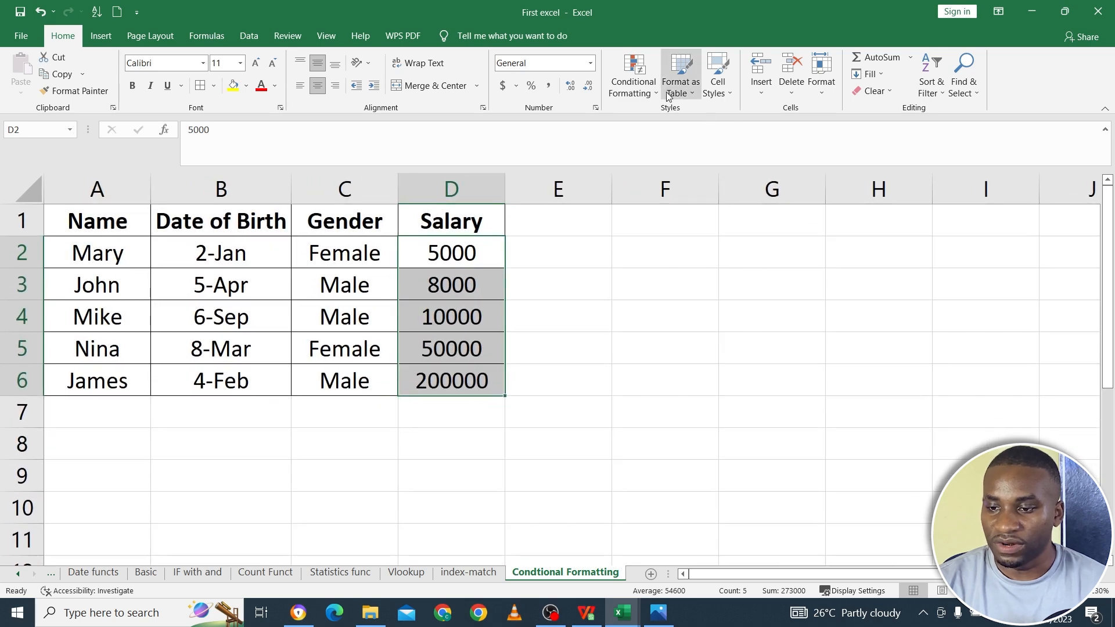
left_click(633, 82)
mouse_move(709, 226)
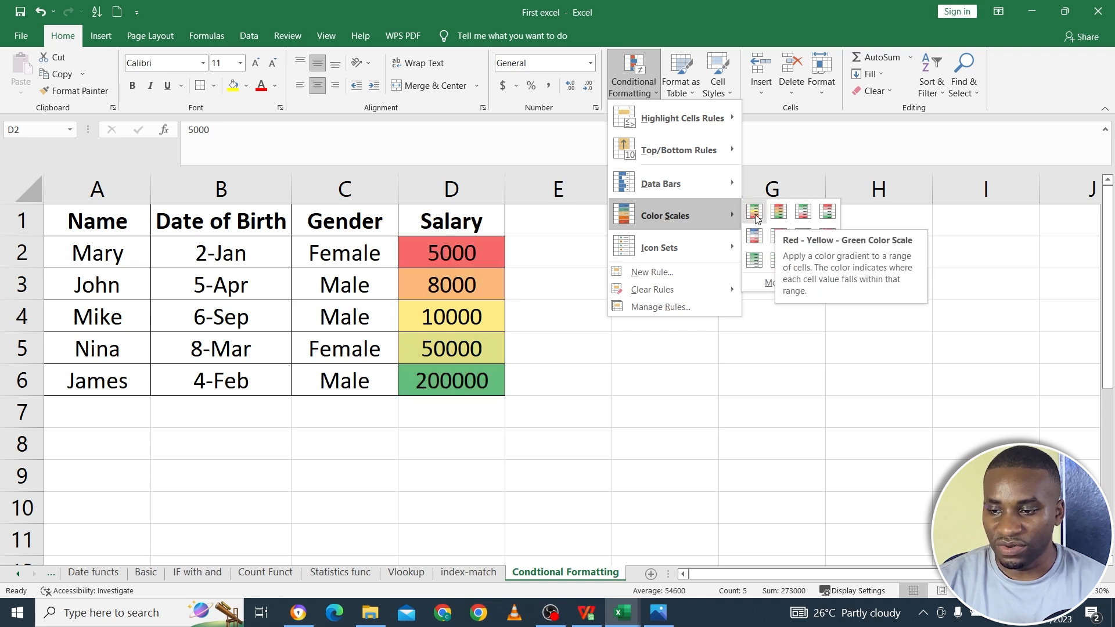
left_click(753, 212)
- Compare the color scale shading of the lowest, middle and highest salaries cell by cell
left_click(457, 250)
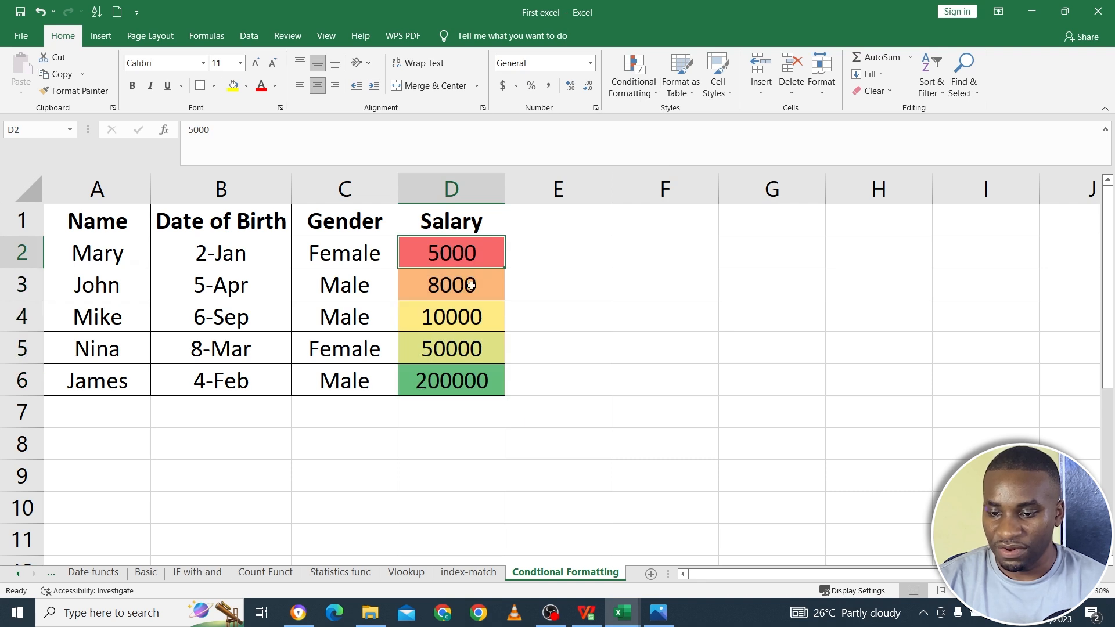
left_click(474, 384)
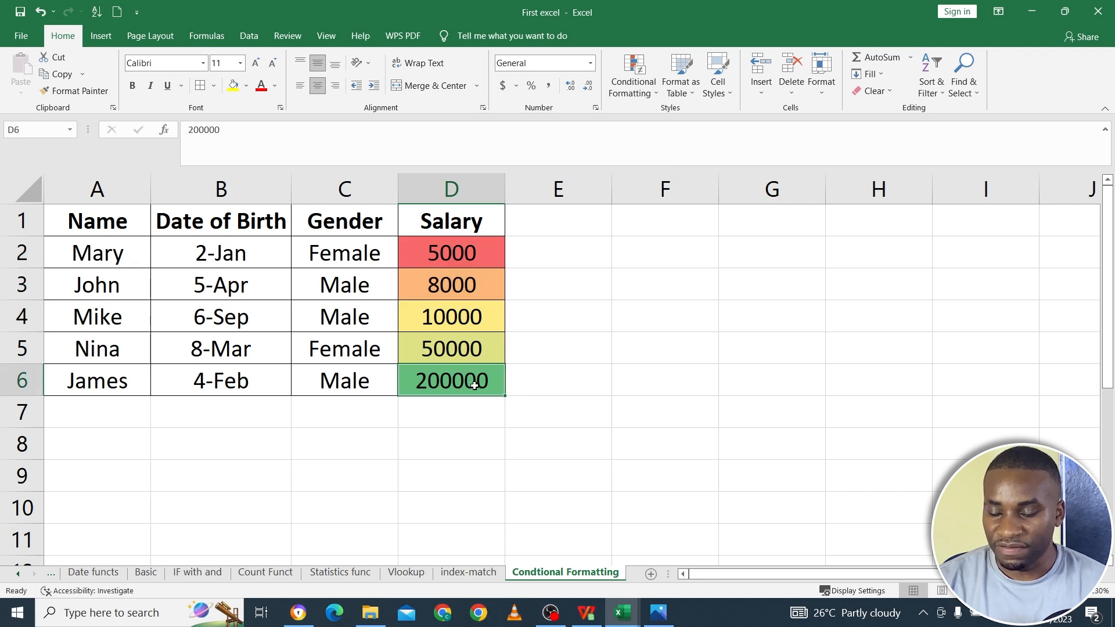
left_click(471, 356)
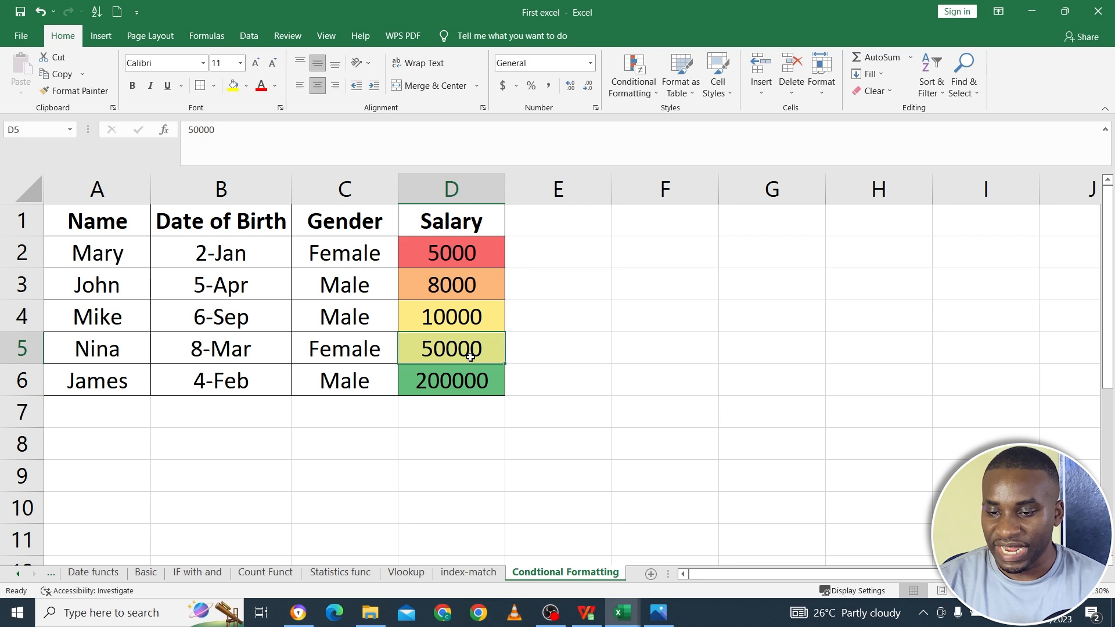
left_click(466, 327)
left_click_drag(460, 286, 463, 262)
left_click(466, 280)
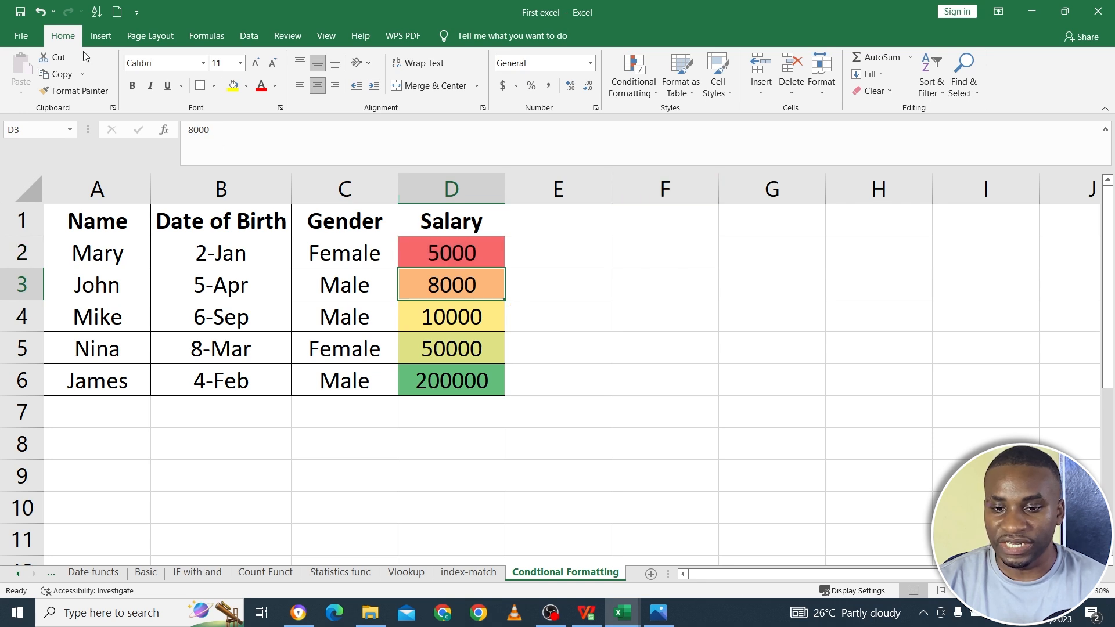
- Undo the color scale, redo it to check the highest salaries' shading, and undo it again
left_click(40, 11)
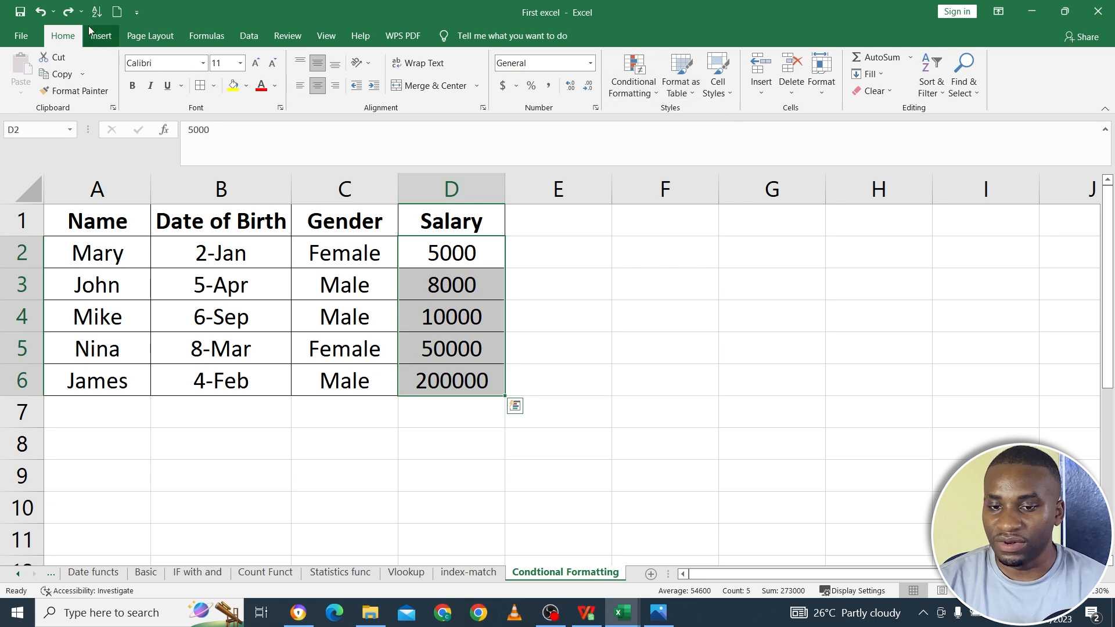
left_click(68, 11)
left_click(461, 378)
left_click_drag(462, 378, 459, 349)
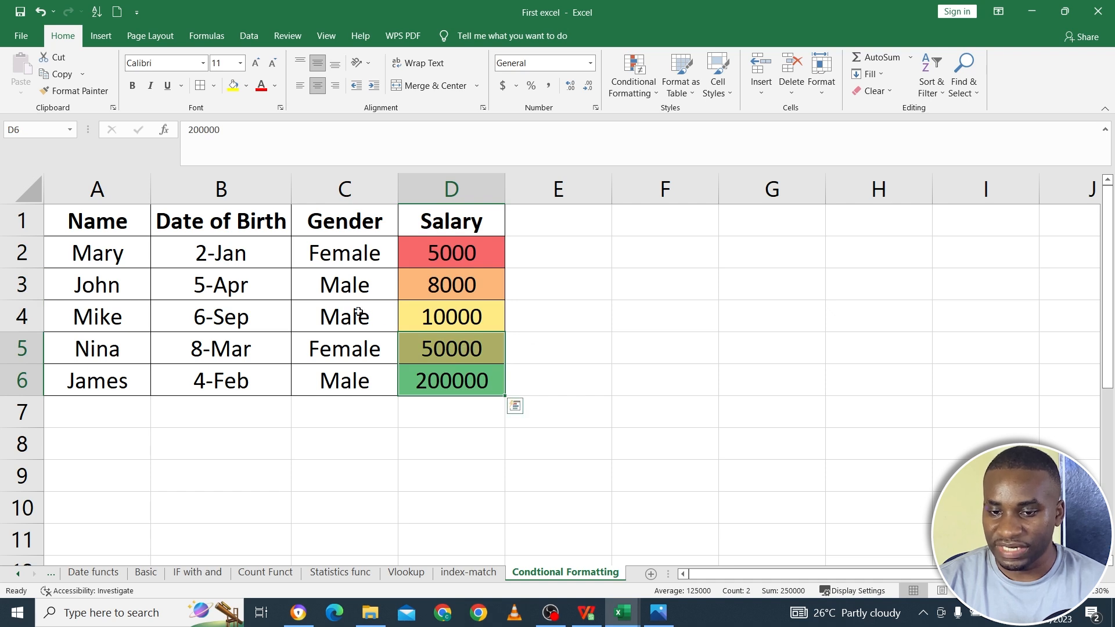
left_click(42, 11)
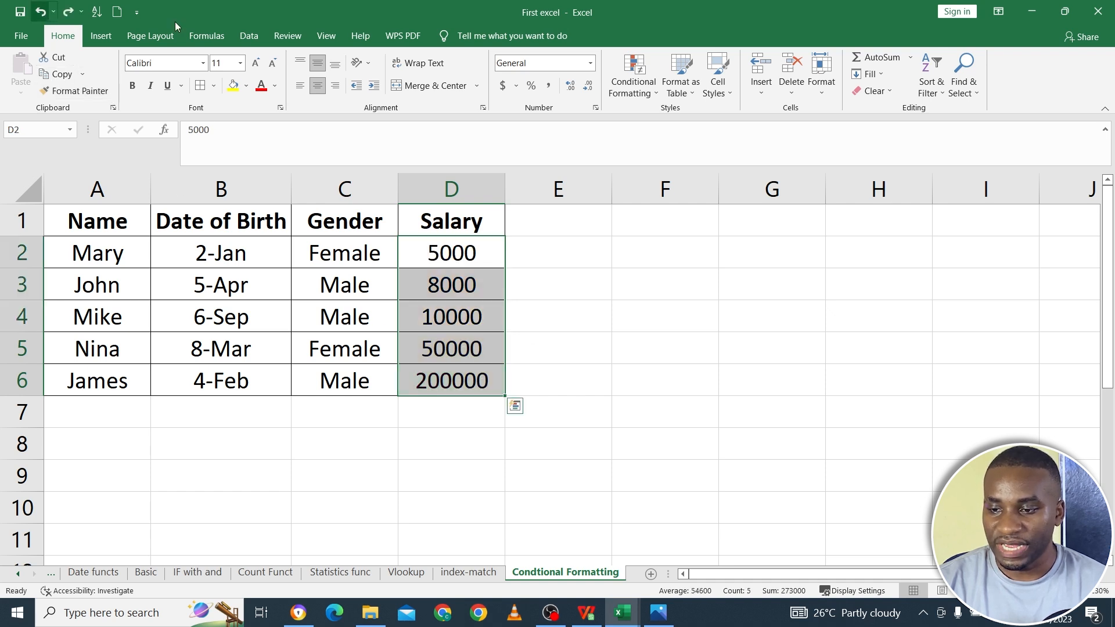
- Apply the Indicators icon set with circled check mark, exclamation mark and cross to the salaries D2:D6
left_click(634, 87)
mouse_move(683, 205)
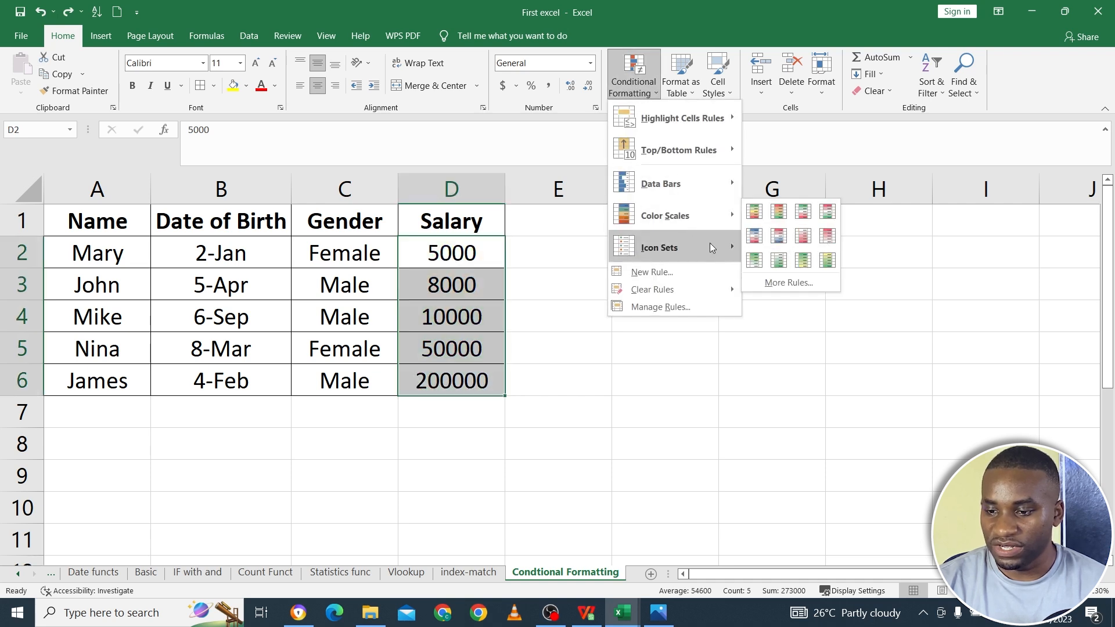
mouse_move(698, 244)
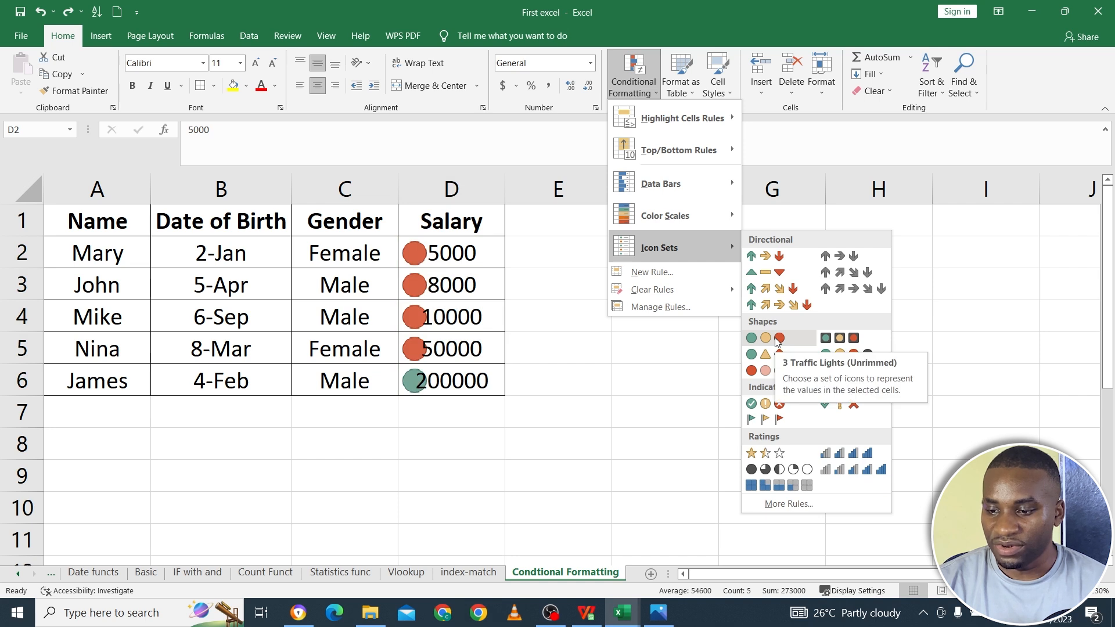
left_click(775, 407)
- Check which icons are assigned to the salaries in D6, D5 and D4
left_click(439, 369)
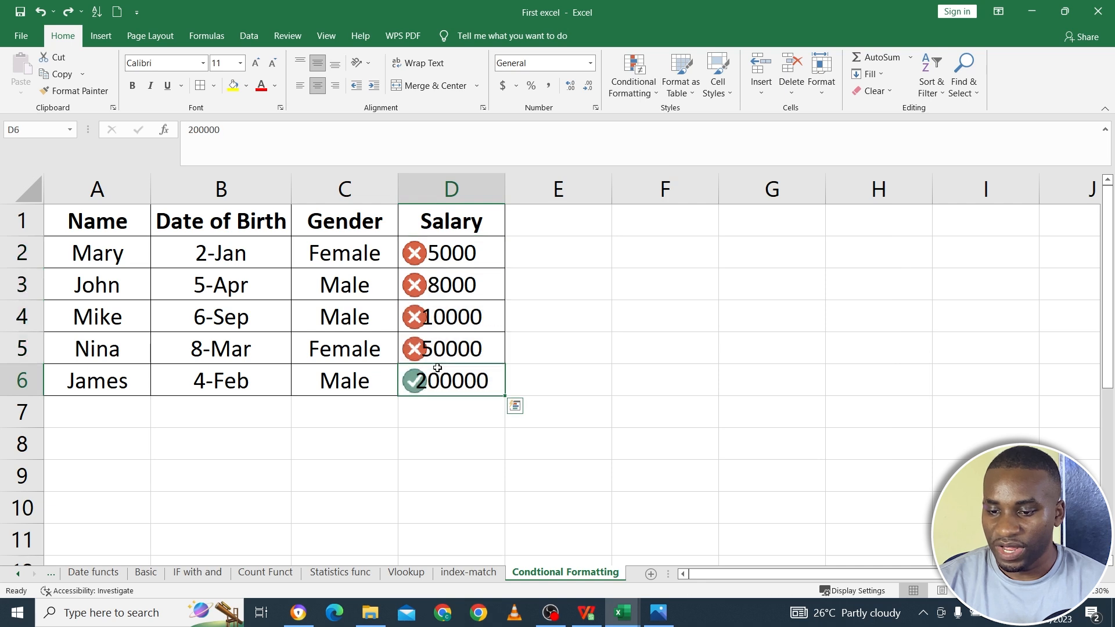
left_click(440, 357)
left_click(448, 328)
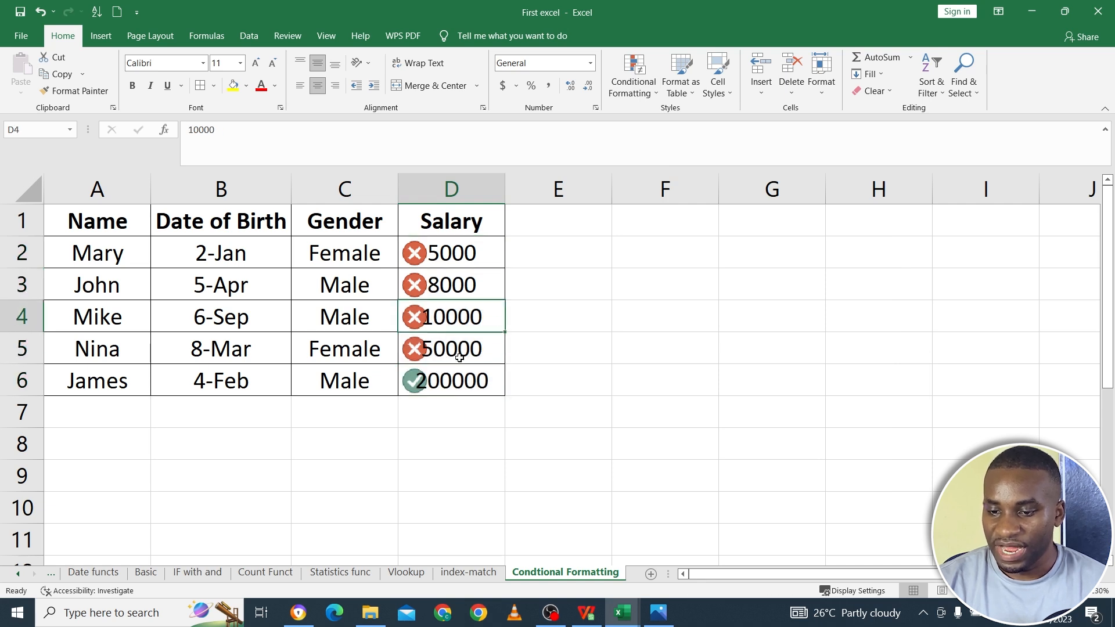
- Open the icon set rule on the salaries D2:D6 for editing and set the green check mark's threshold to 50 percent
left_click(463, 378)
left_click_drag(463, 379, 460, 254)
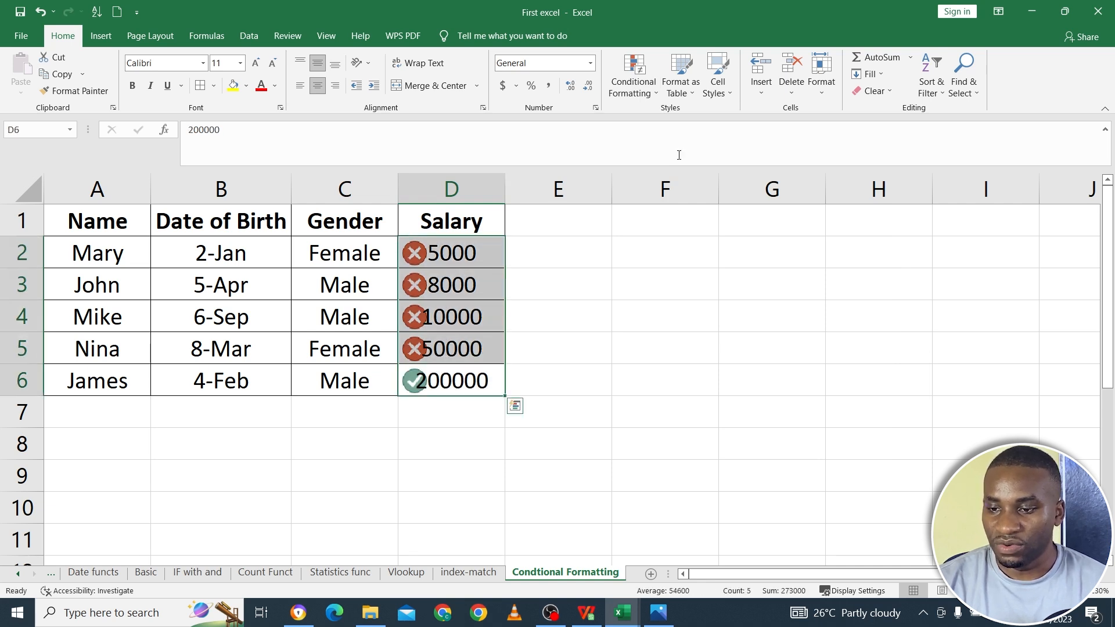
left_click(644, 93)
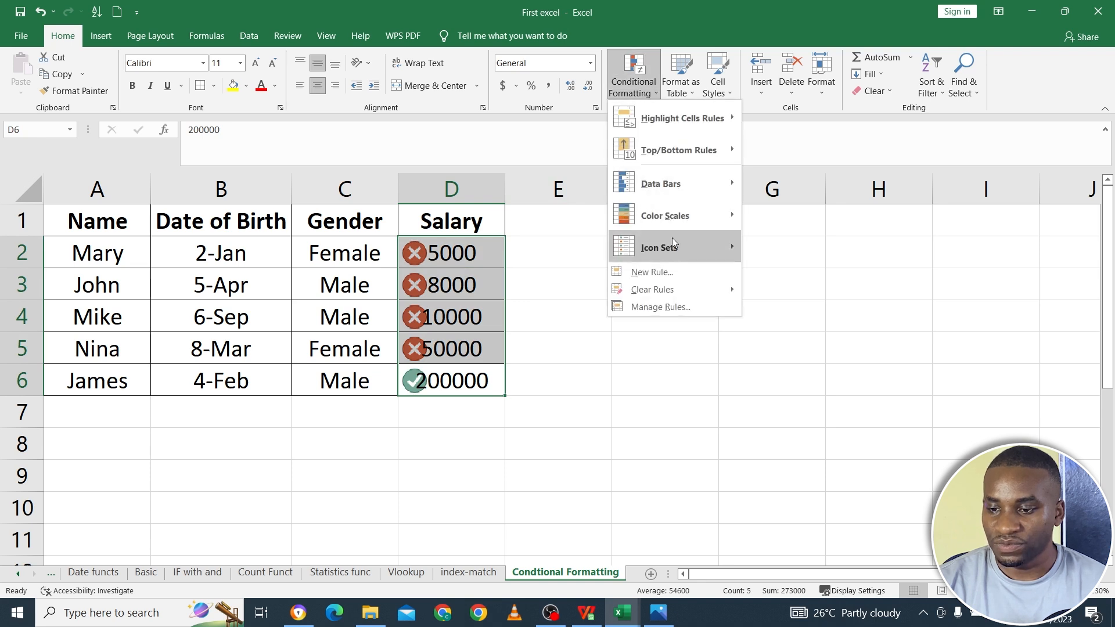
left_click(688, 310)
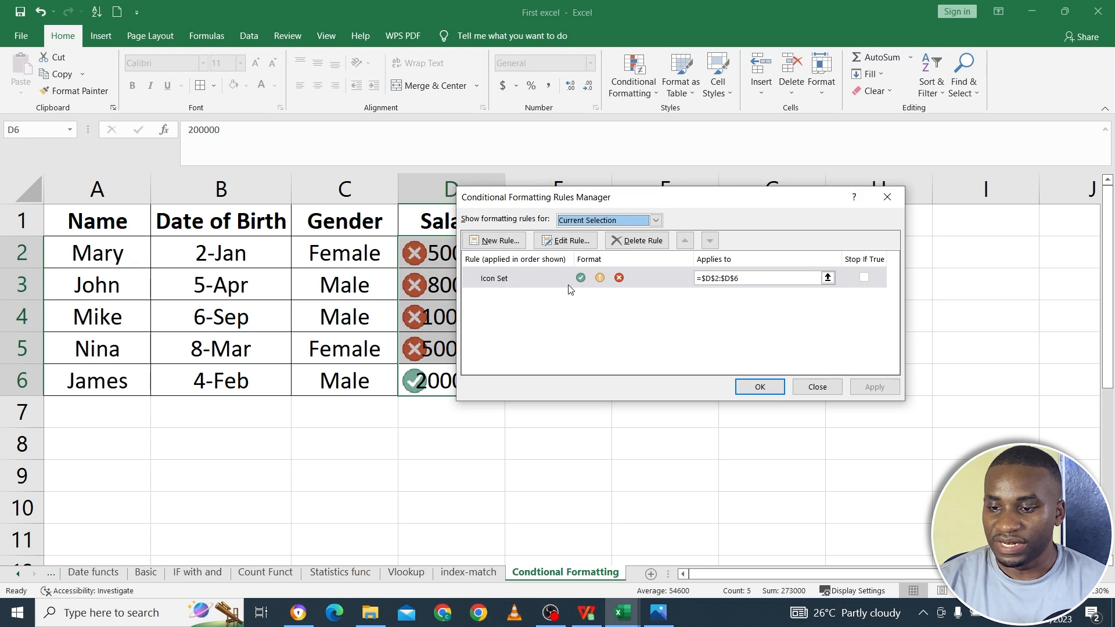
left_click(564, 243)
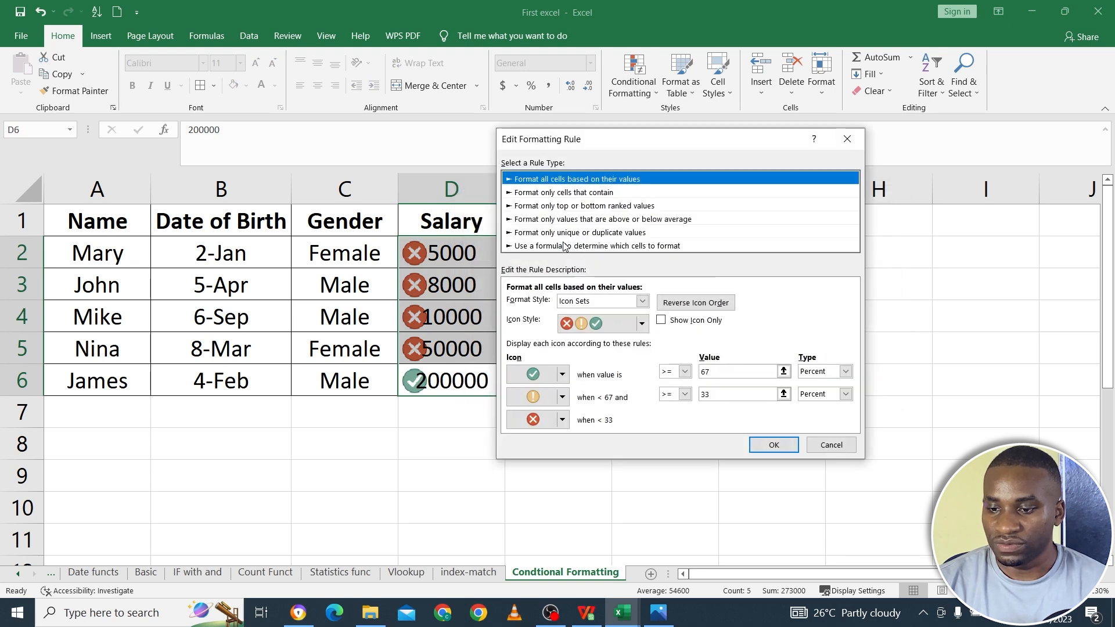
left_click(714, 375)
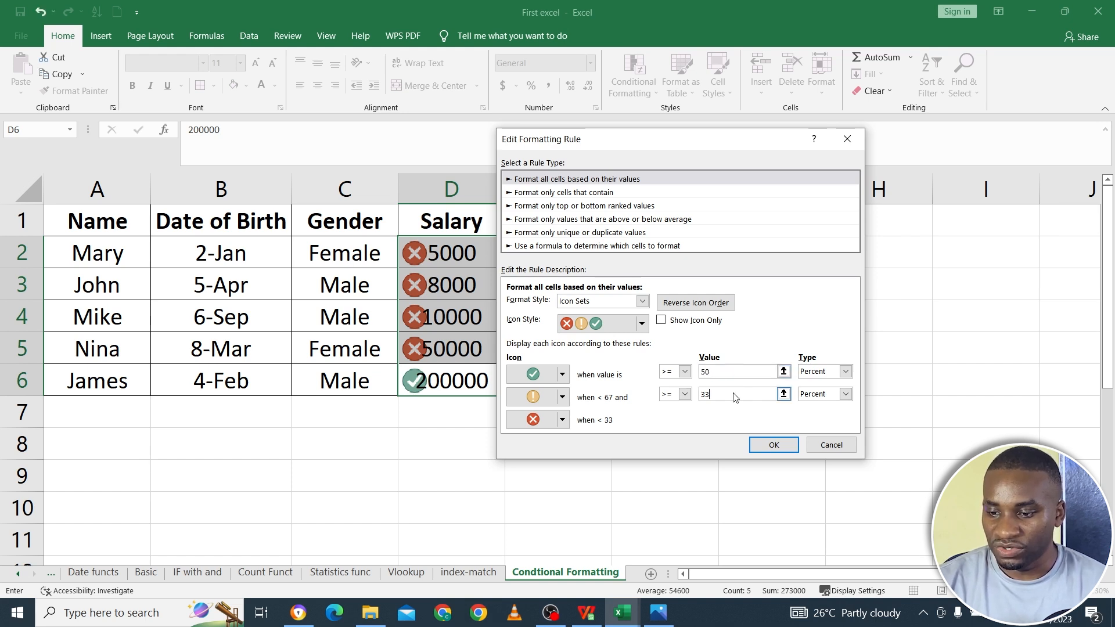
- Switch the green check mark's threshold type to Number and set its value to 60000
left_click(846, 371)
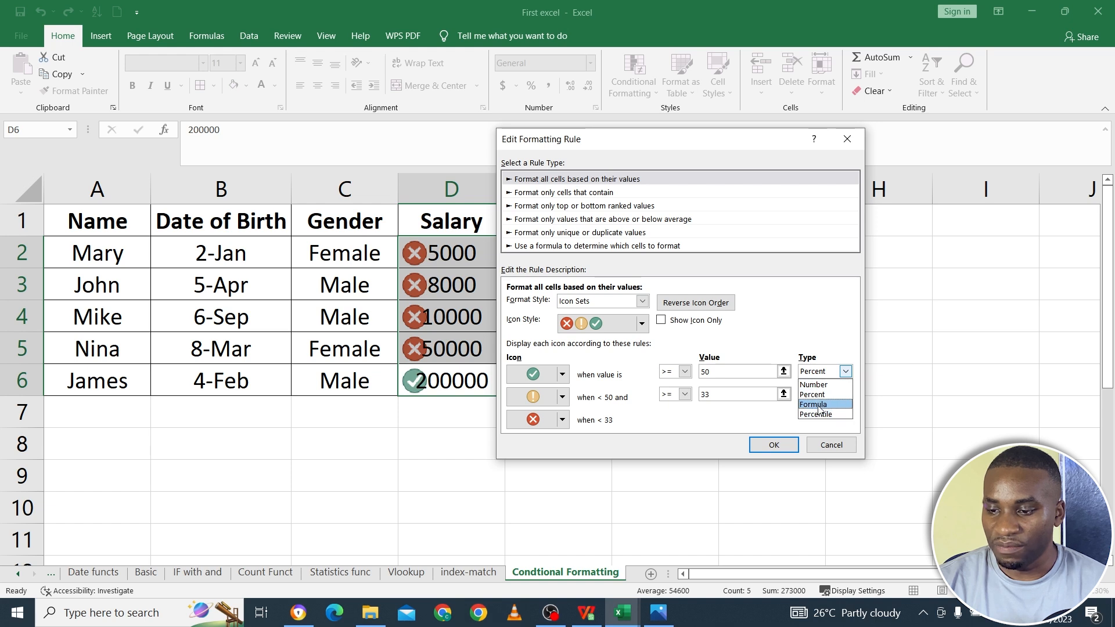
left_click(815, 385)
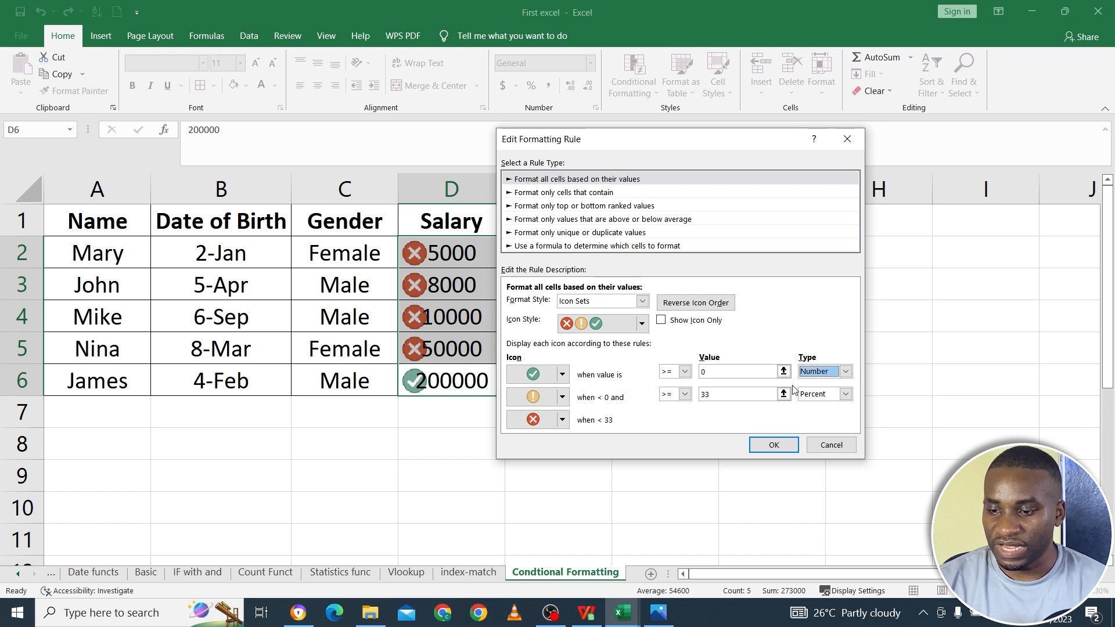
left_click(734, 374)
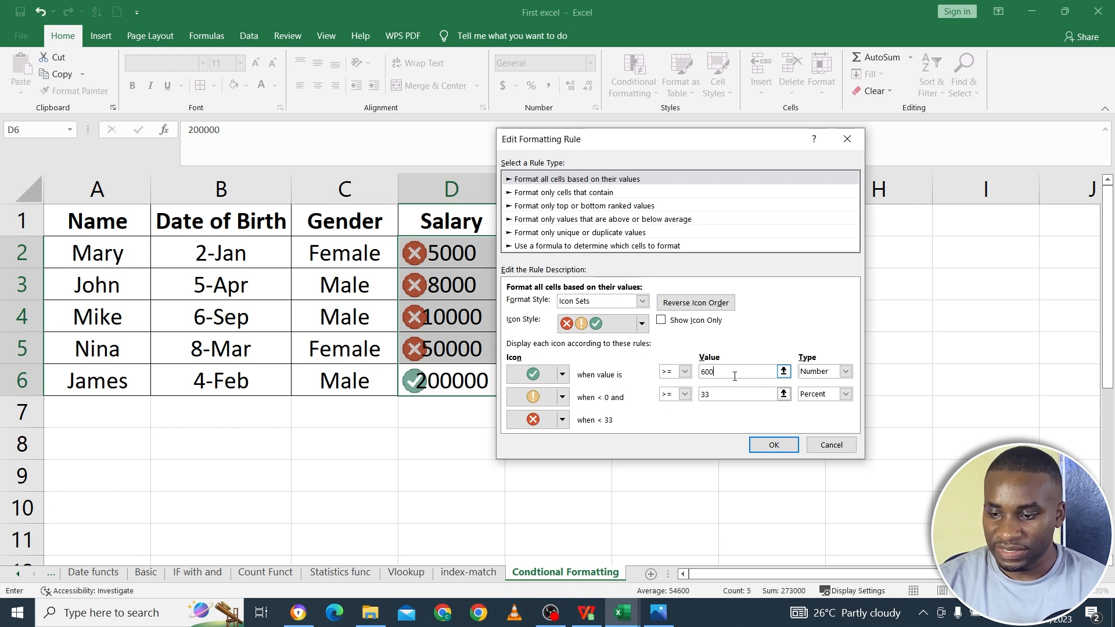
type("60000")
- Set the yellow exclamation mark's threshold to type Number with value 80000, and discard the rule edits
left_click(733, 390)
key("BackSpace")
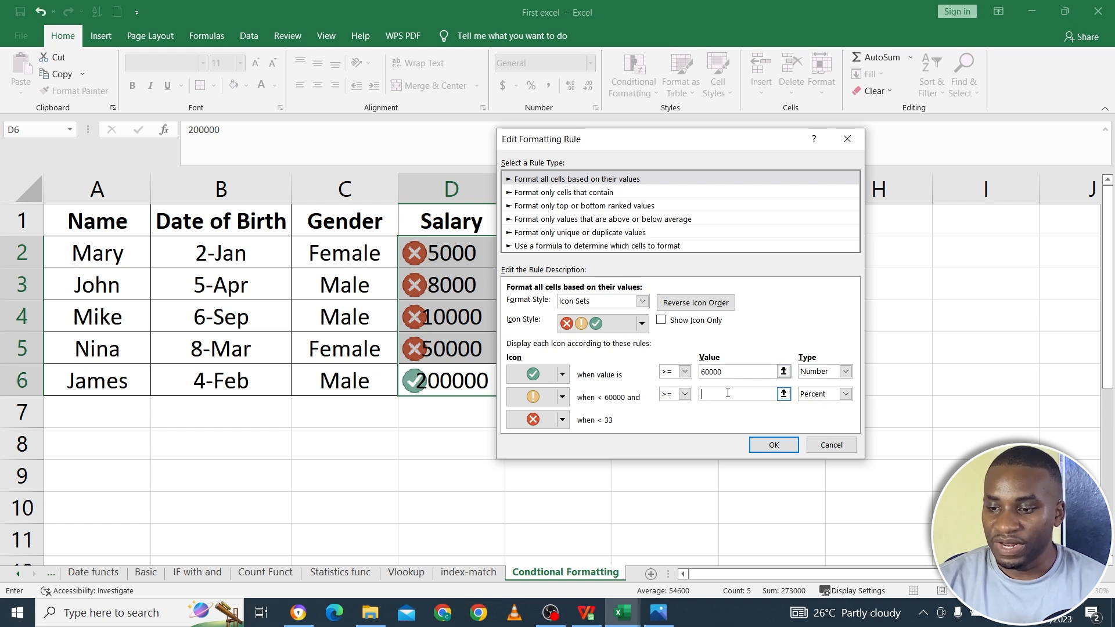
left_click(846, 394)
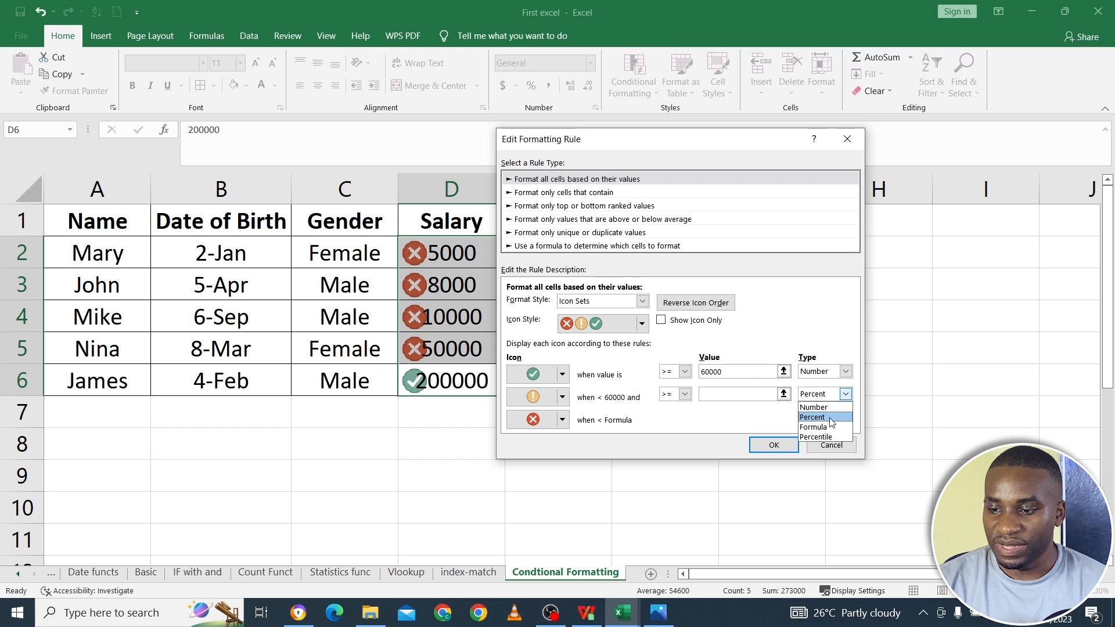
left_click(821, 407)
left_click(740, 392)
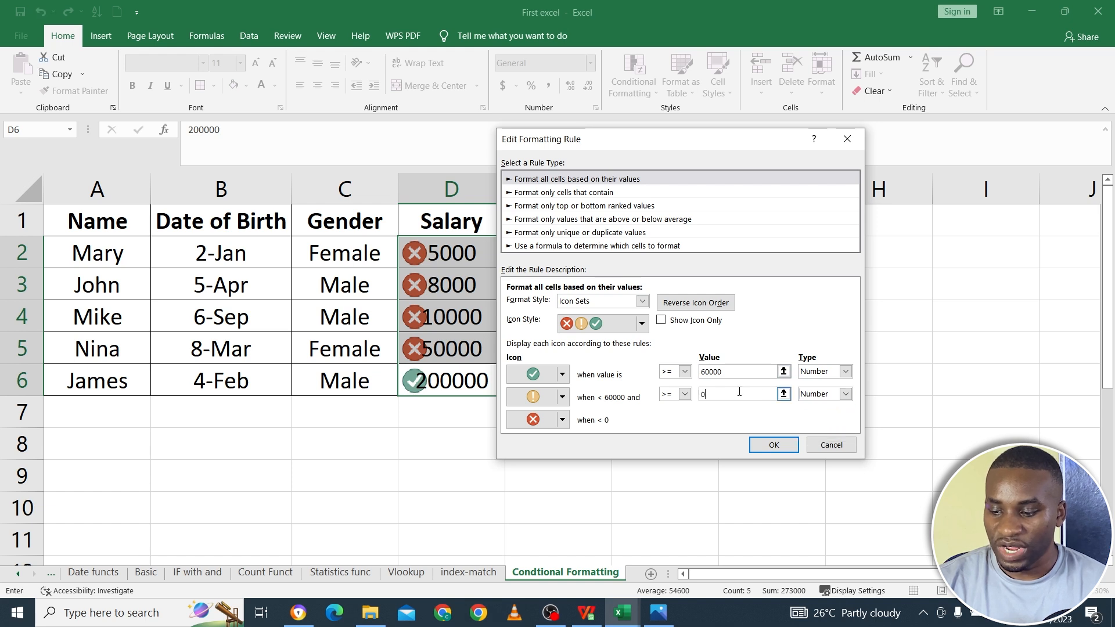
type("80000")
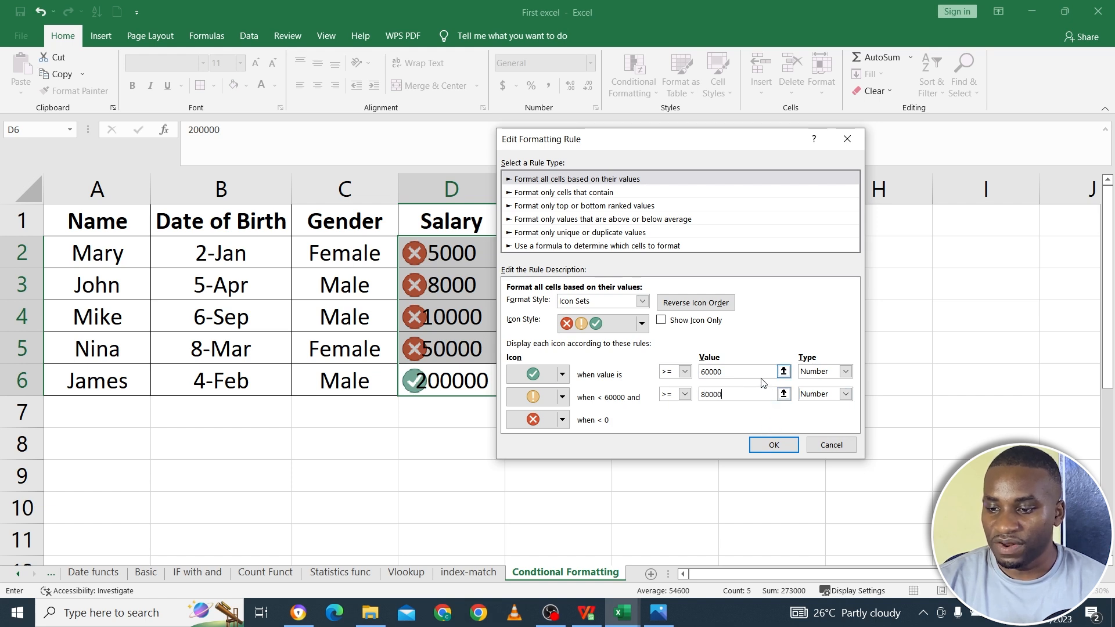
left_click(756, 371)
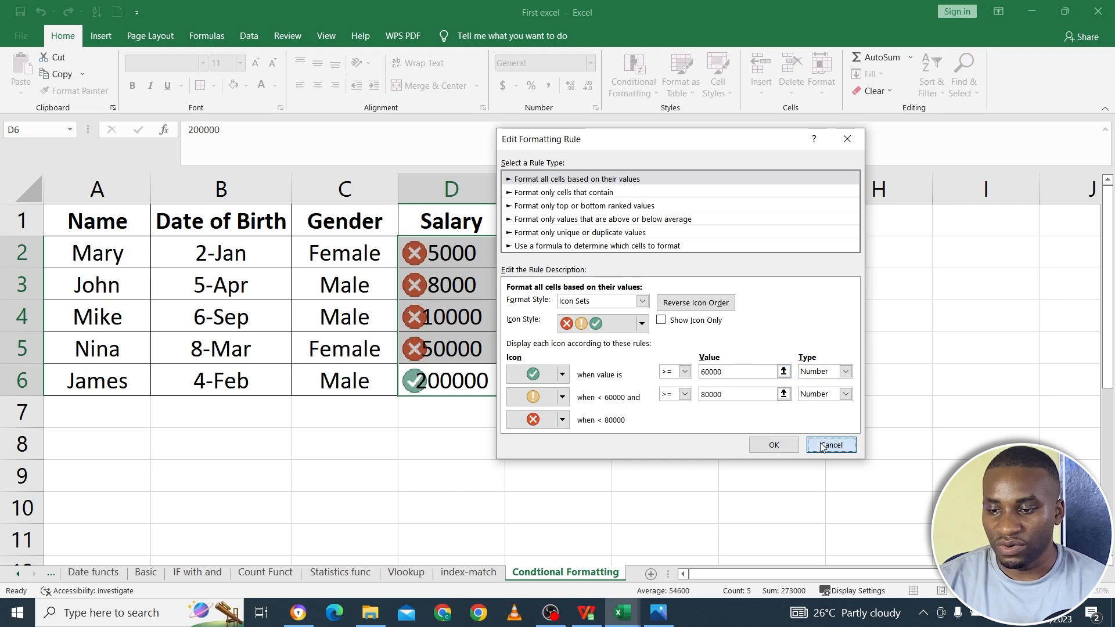
left_click(830, 445)
left_click(817, 387)
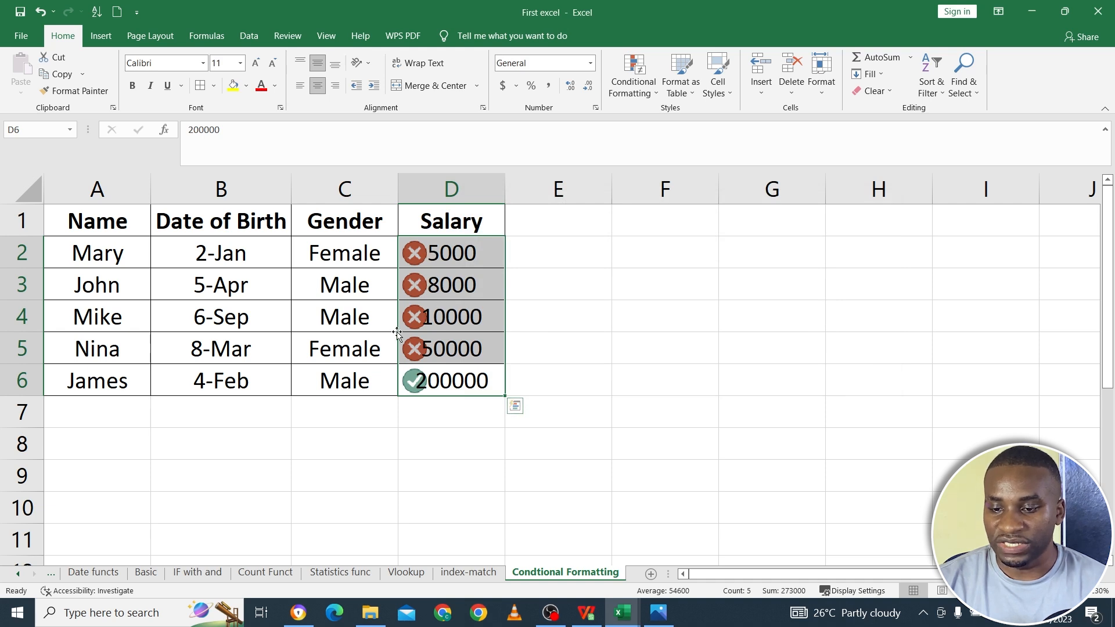
- Change the salary in D4 to 850000 and the salary in D5 to 600000
left_click(422, 321)
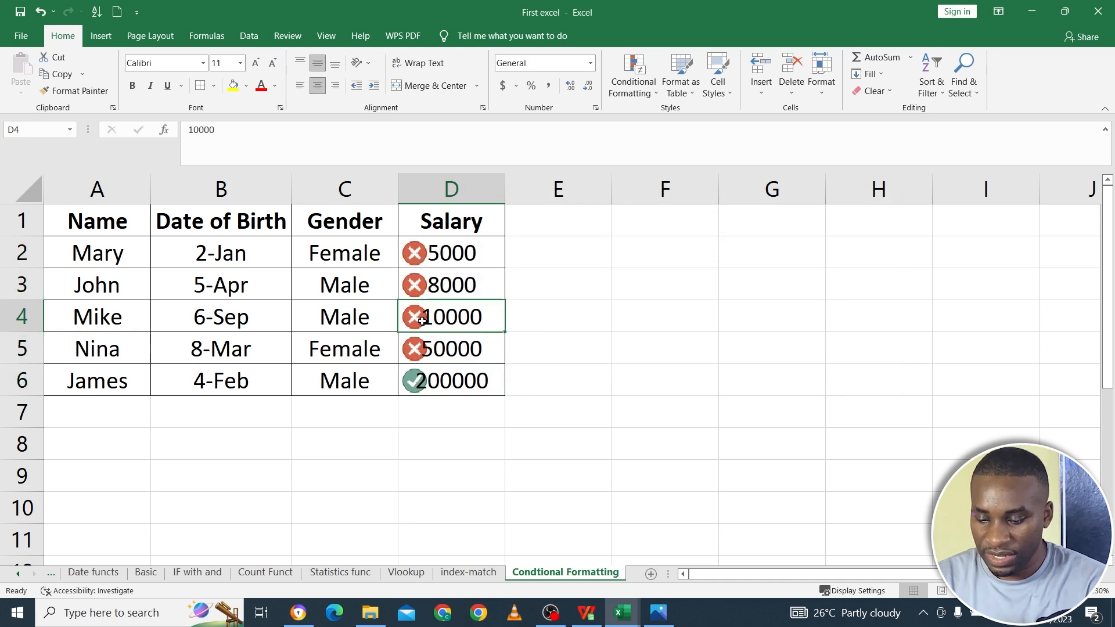
type("85")
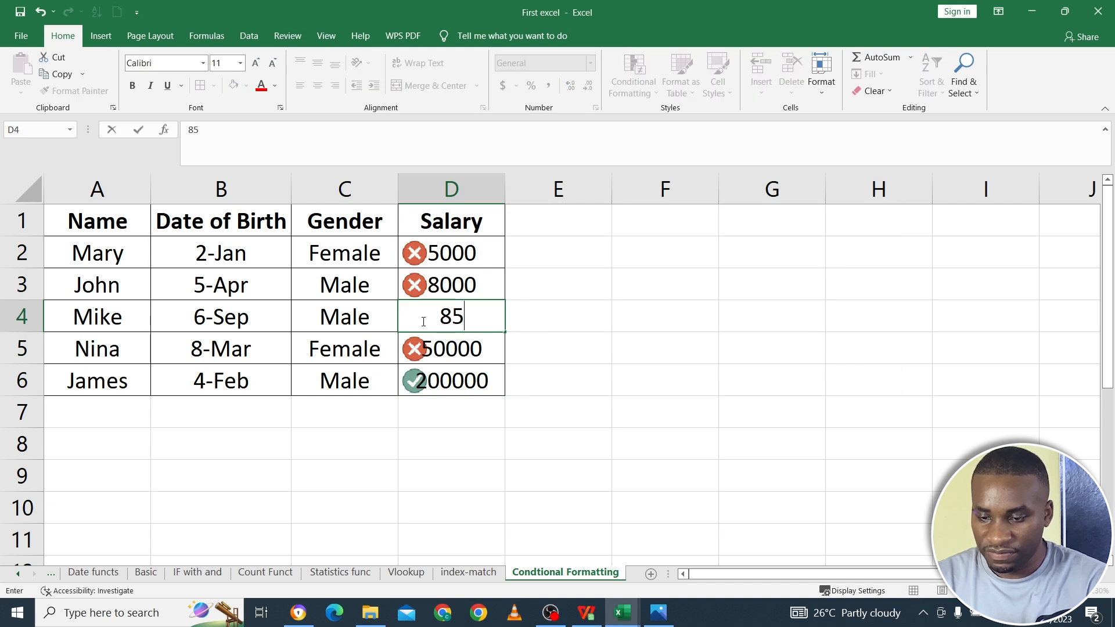
type("0000")
key("Return")
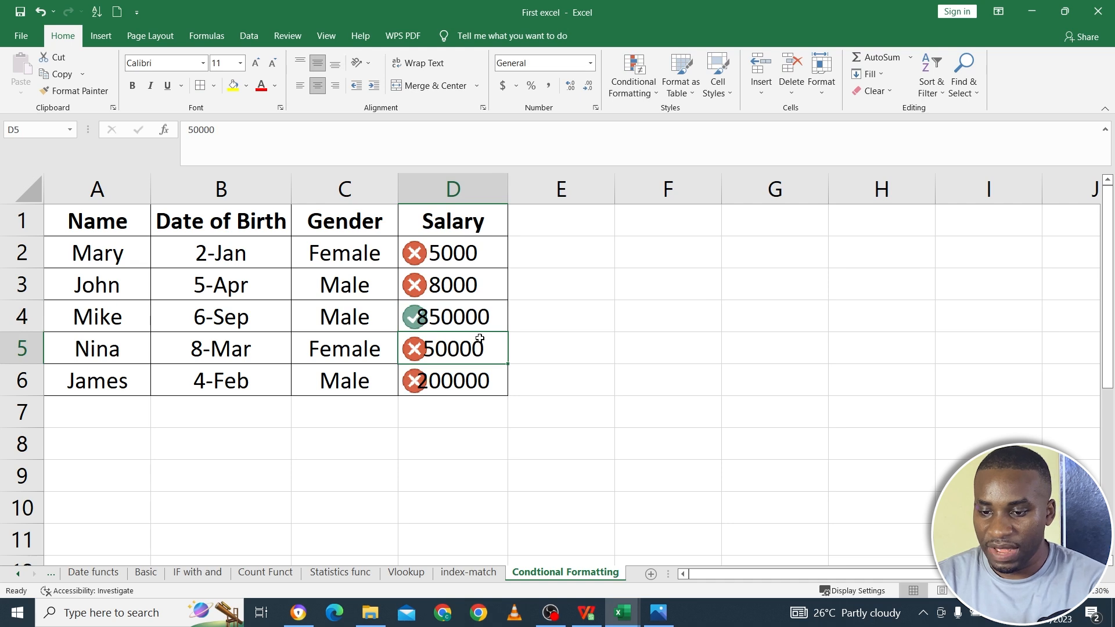
type("600000")
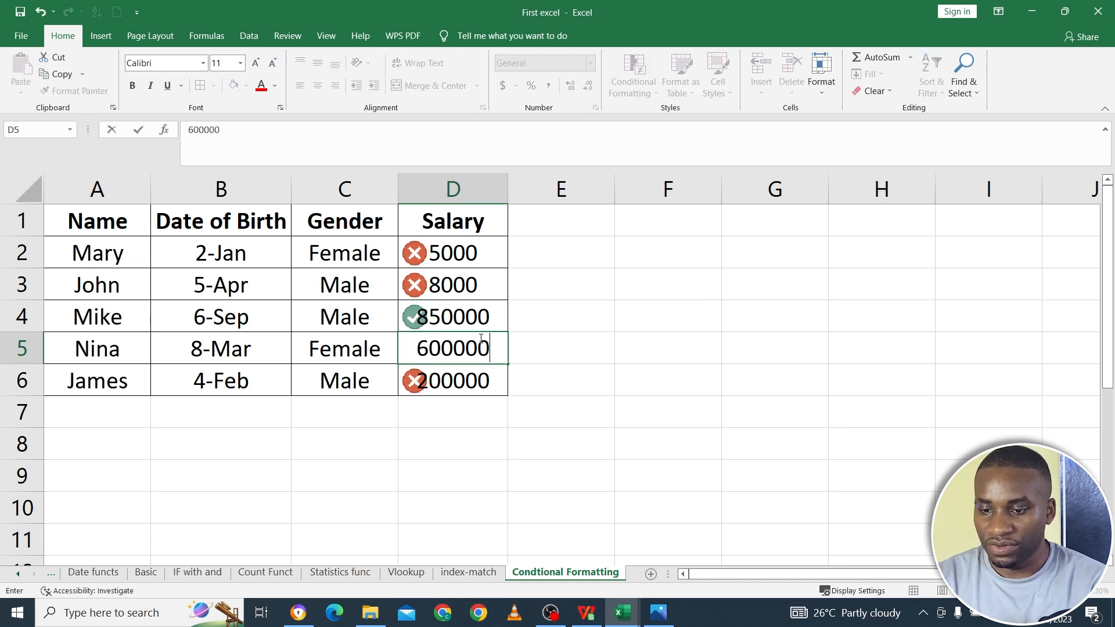
key("Return")
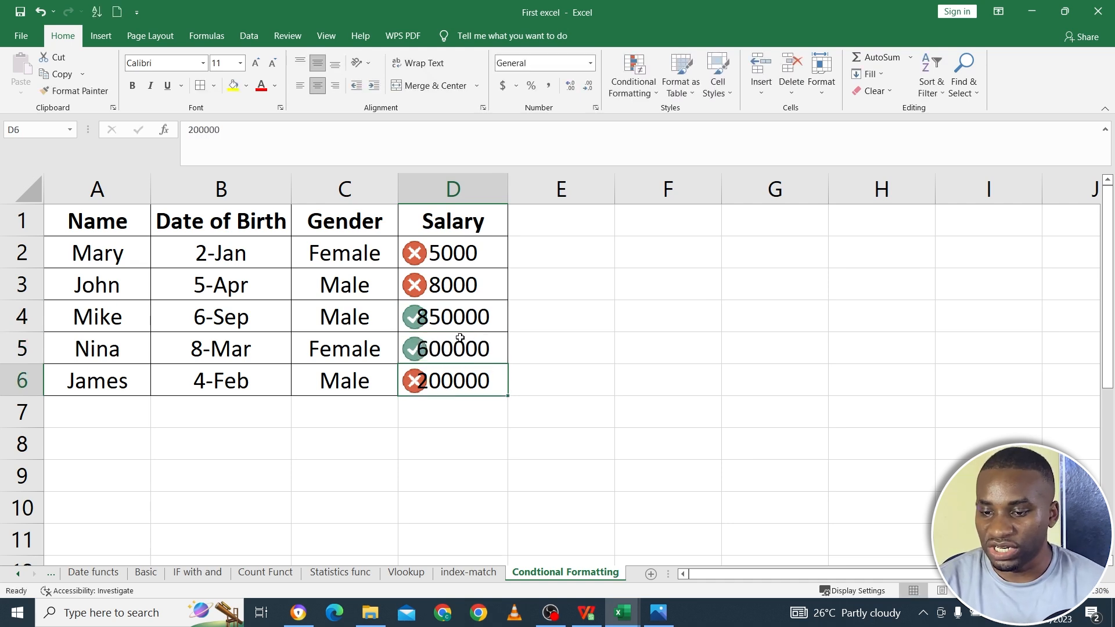
- Clear the conditional formatting rules from the salaries D2:D6 only
left_click(633, 85)
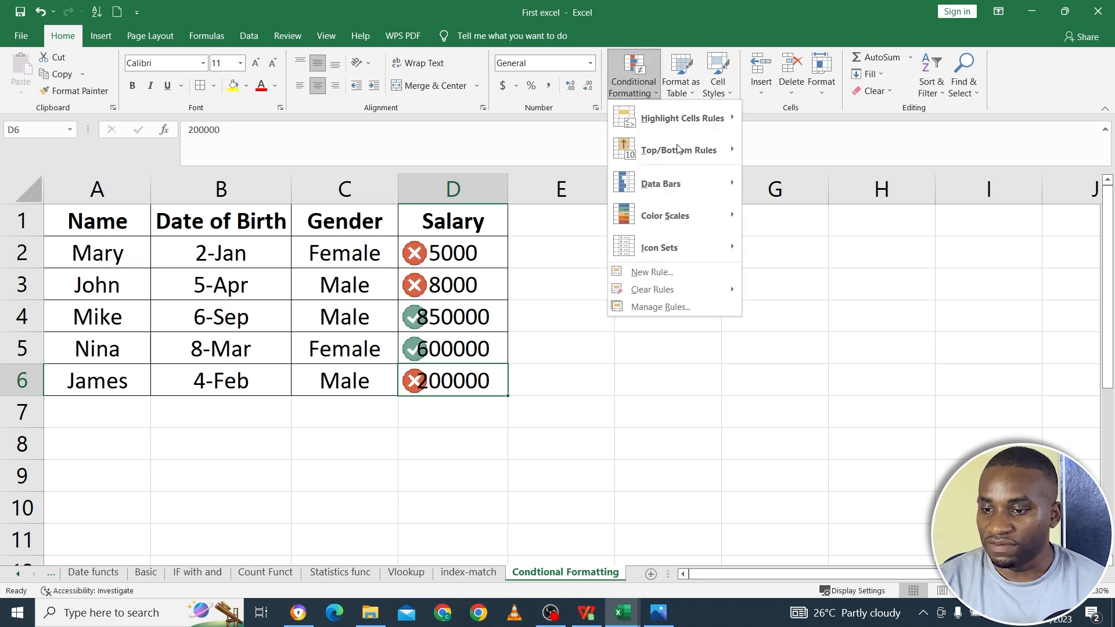
mouse_move(691, 210)
mouse_move(696, 245)
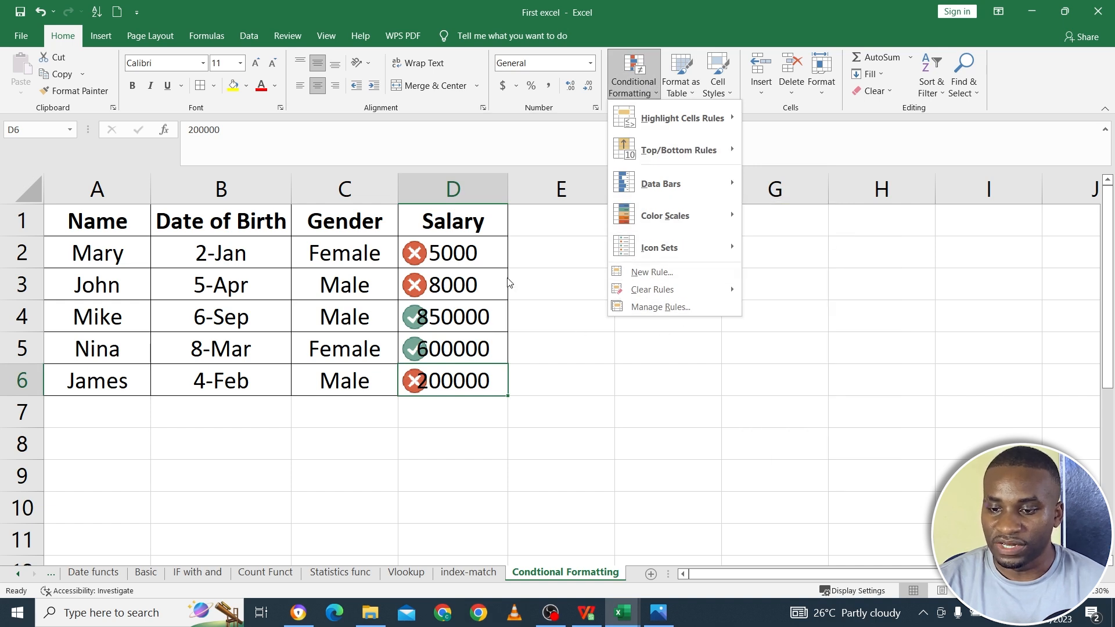
left_click(444, 267)
left_click_drag(450, 257, 452, 383)
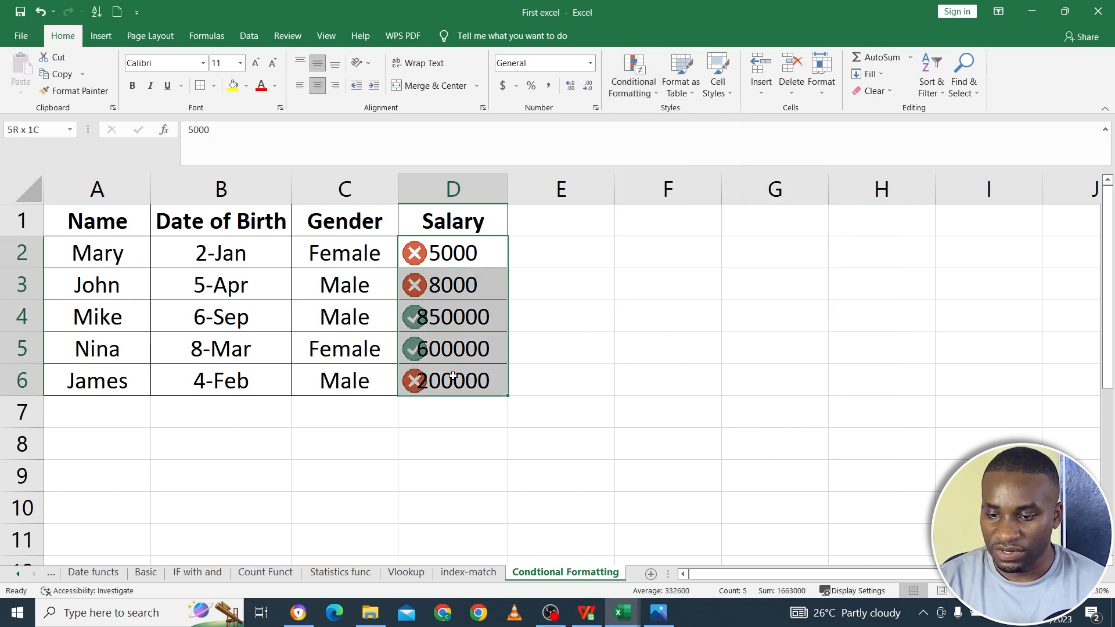
left_click(649, 90)
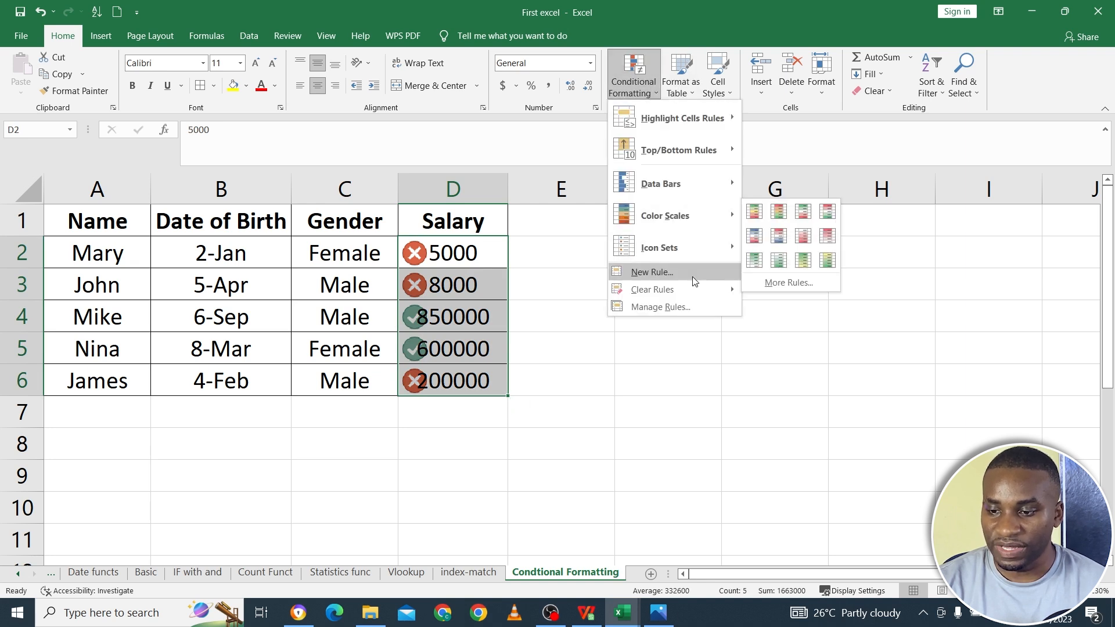
mouse_move(694, 292)
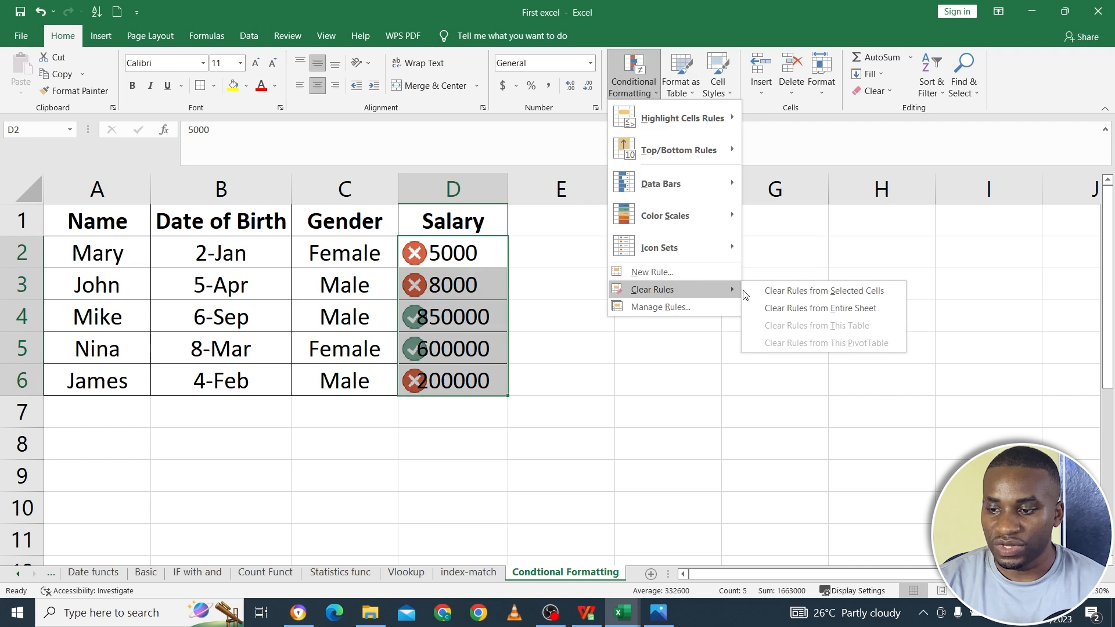
left_click(815, 297)
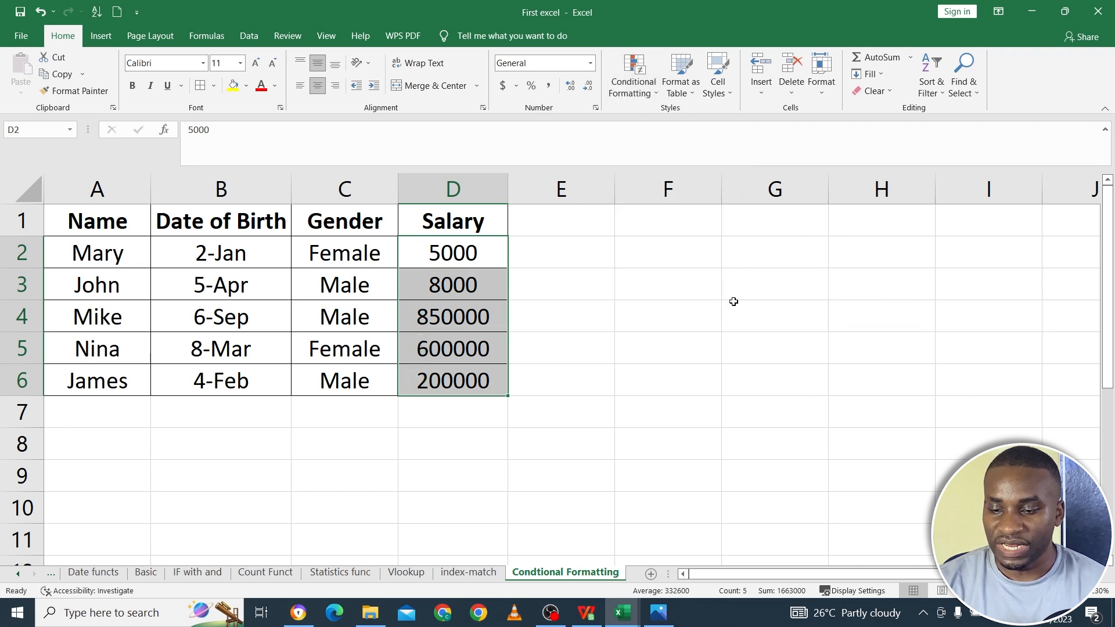
left_click(500, 438)
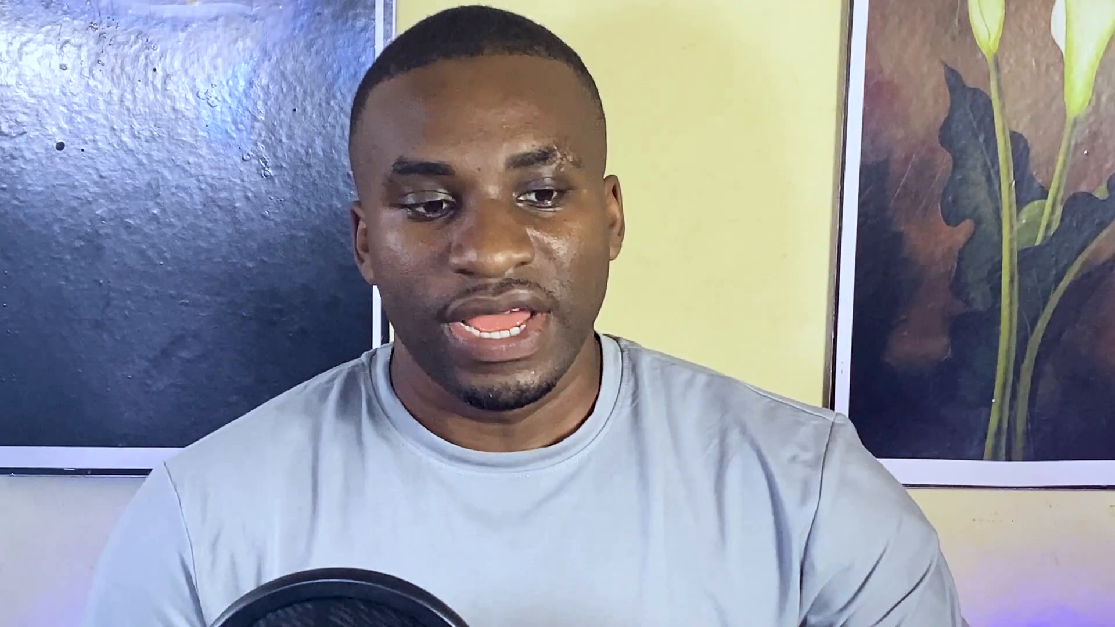